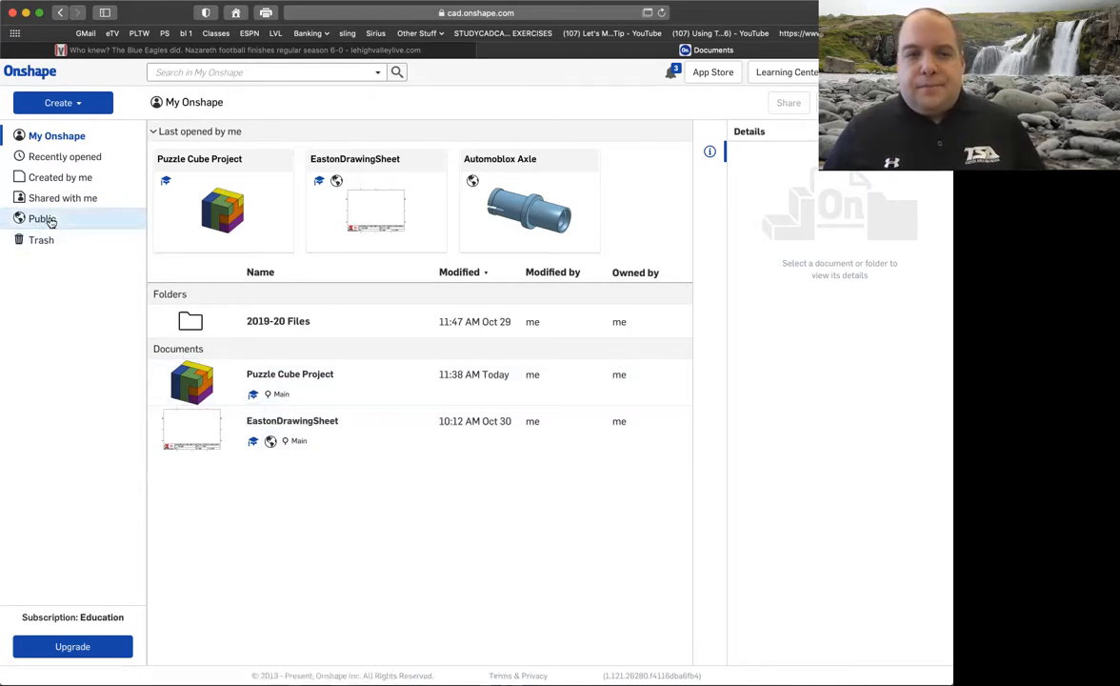
Browse the public documents and search them for EastonDrawingSheet.
left_click(47, 219)
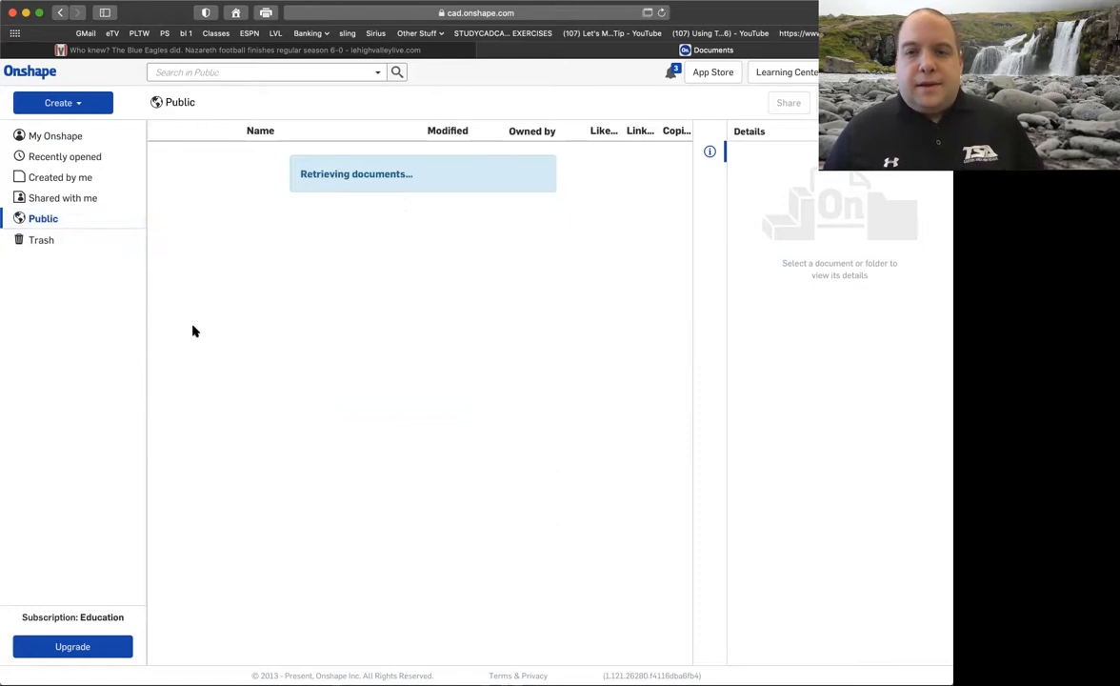
scroll(292, 419, "down", 1)
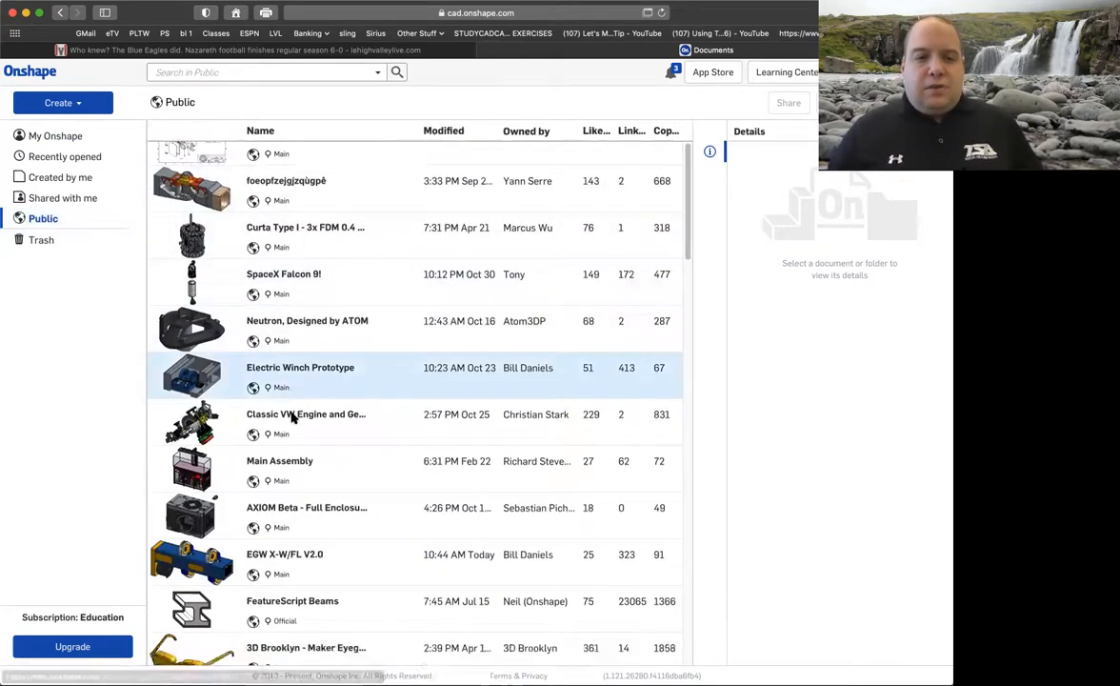
scroll(293, 418, "down", 10)
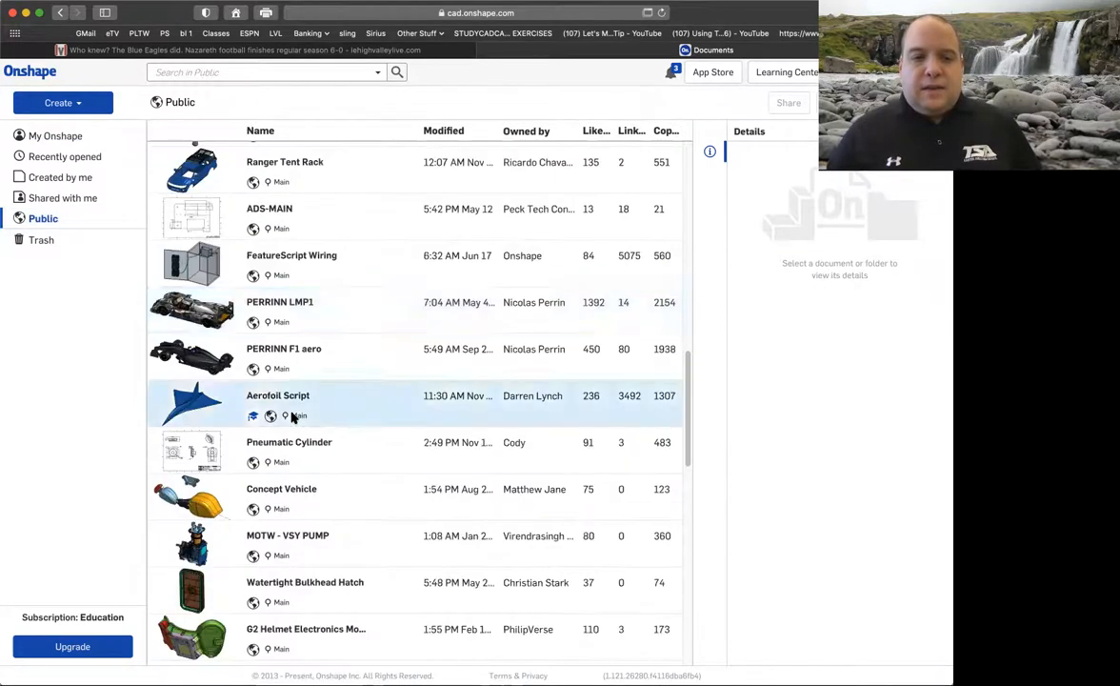
scroll(292, 417, "down", 5)
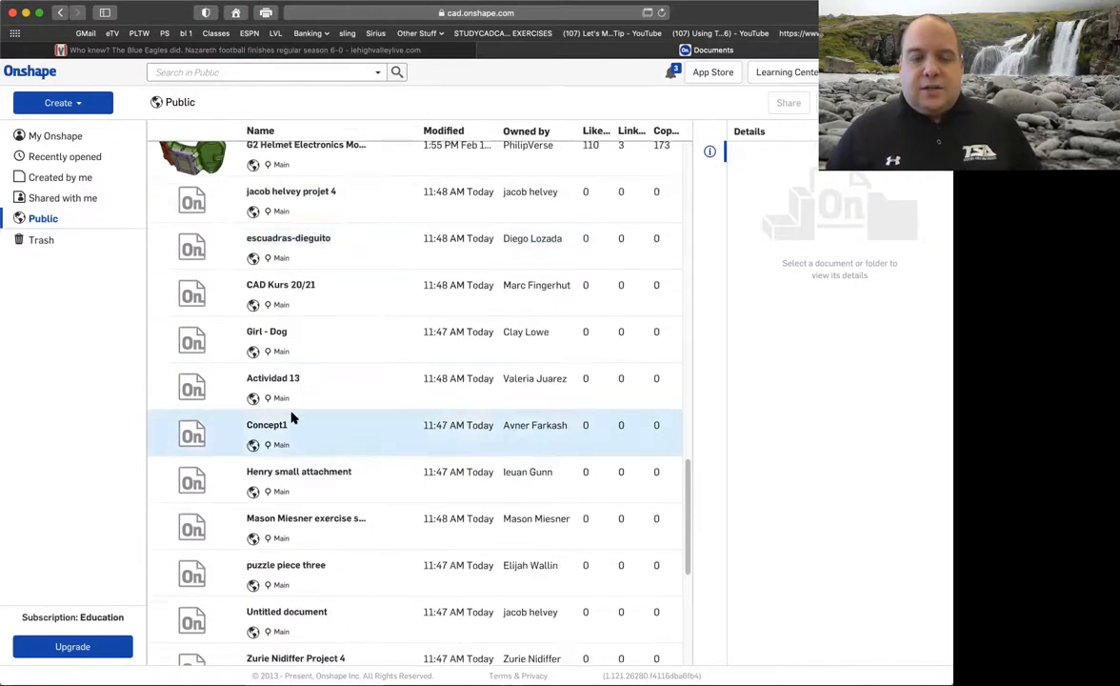
scroll(292, 417, "up", 15)
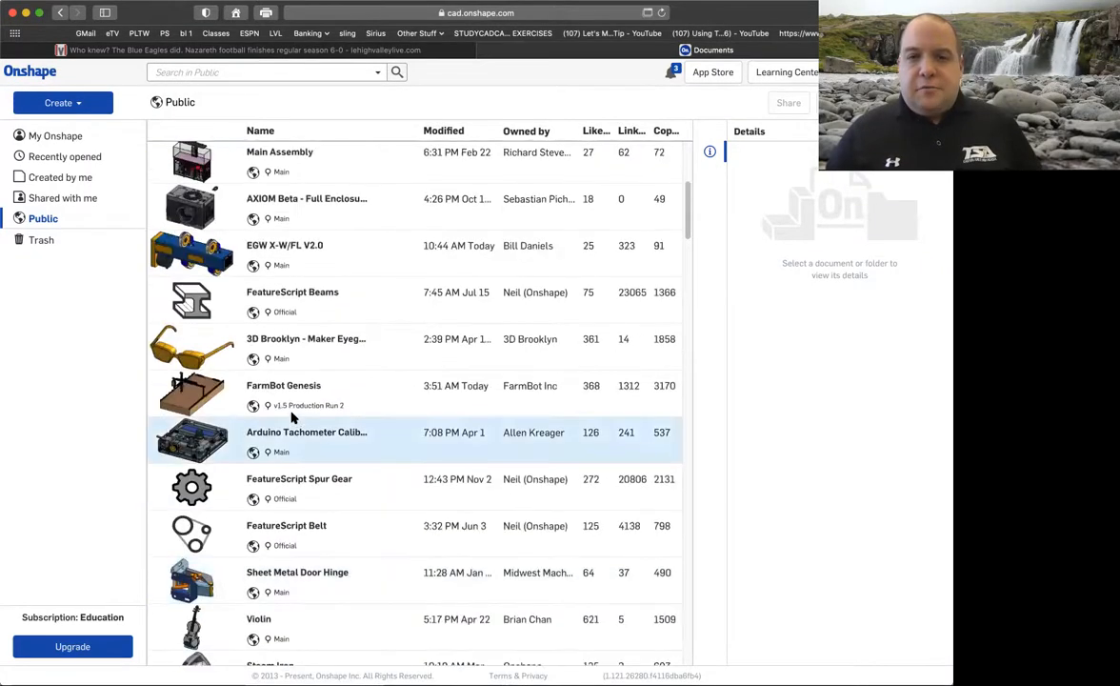
scroll(292, 417, "up", 4)
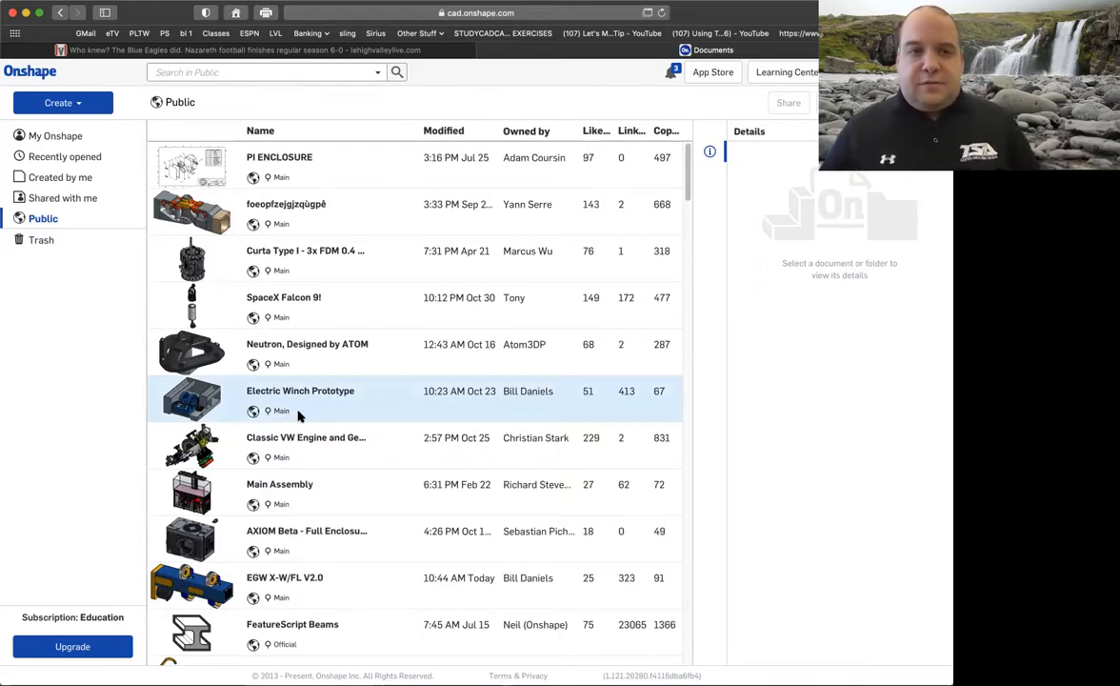
left_click(169, 71)
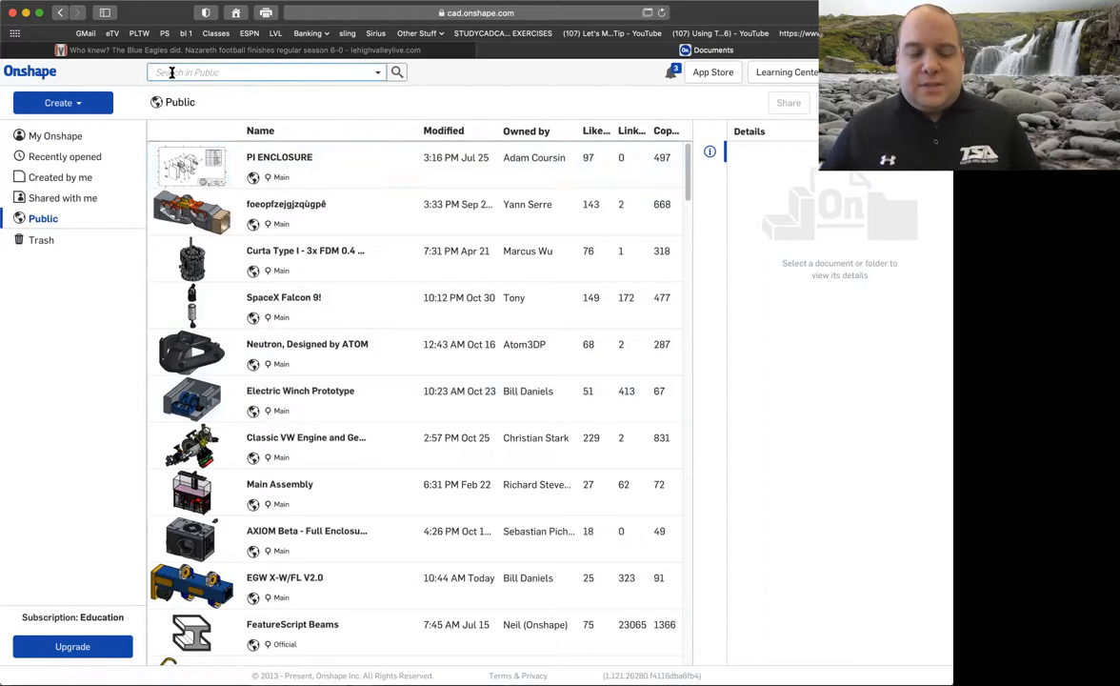
type("East")
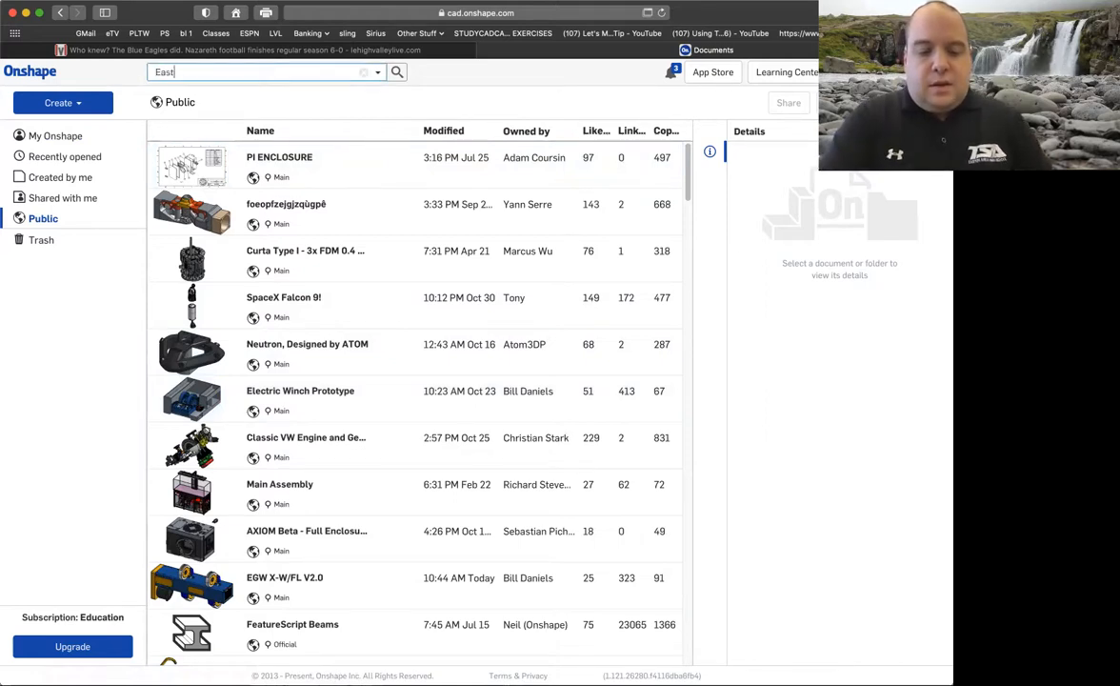
type("onDrawingShee")
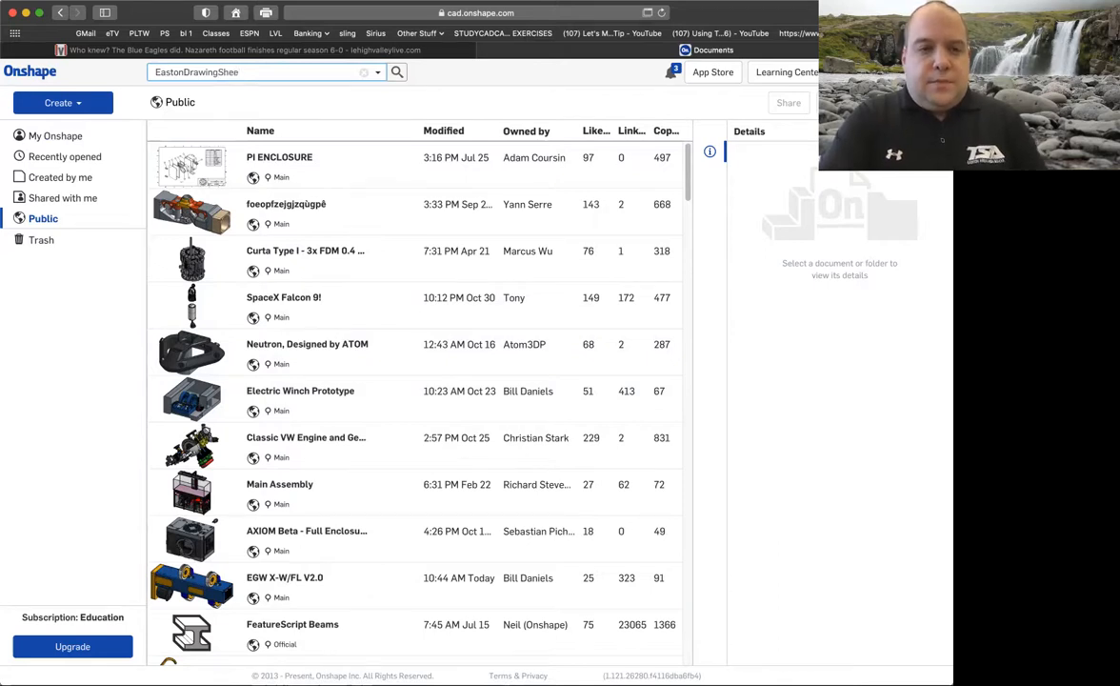
type("t")
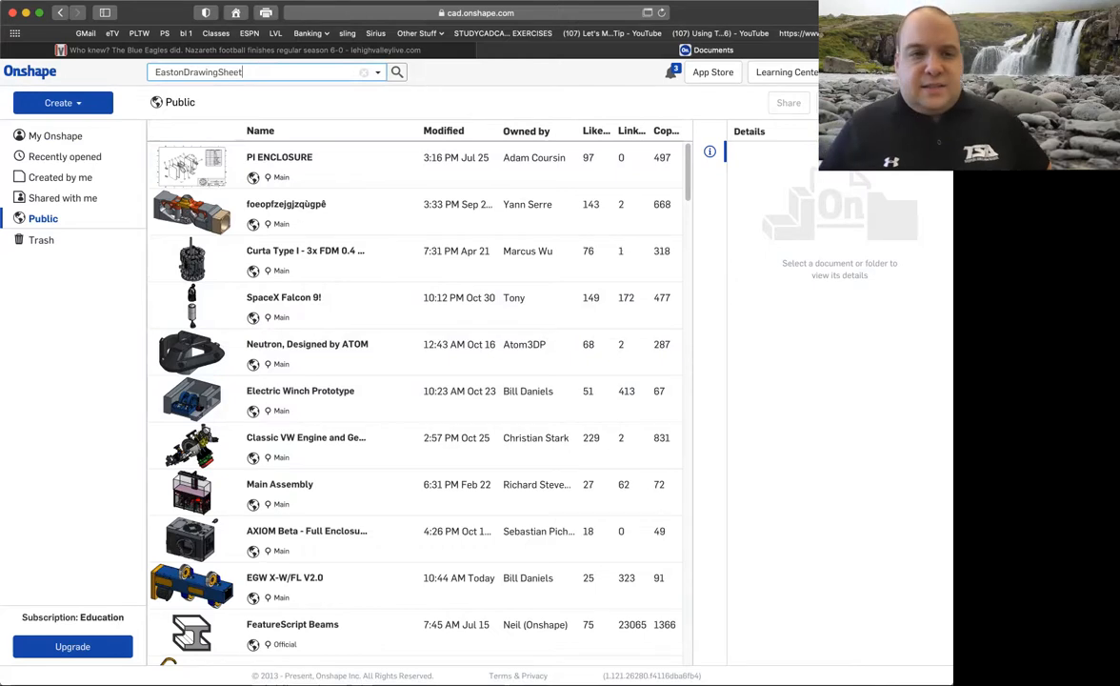
key("Return")
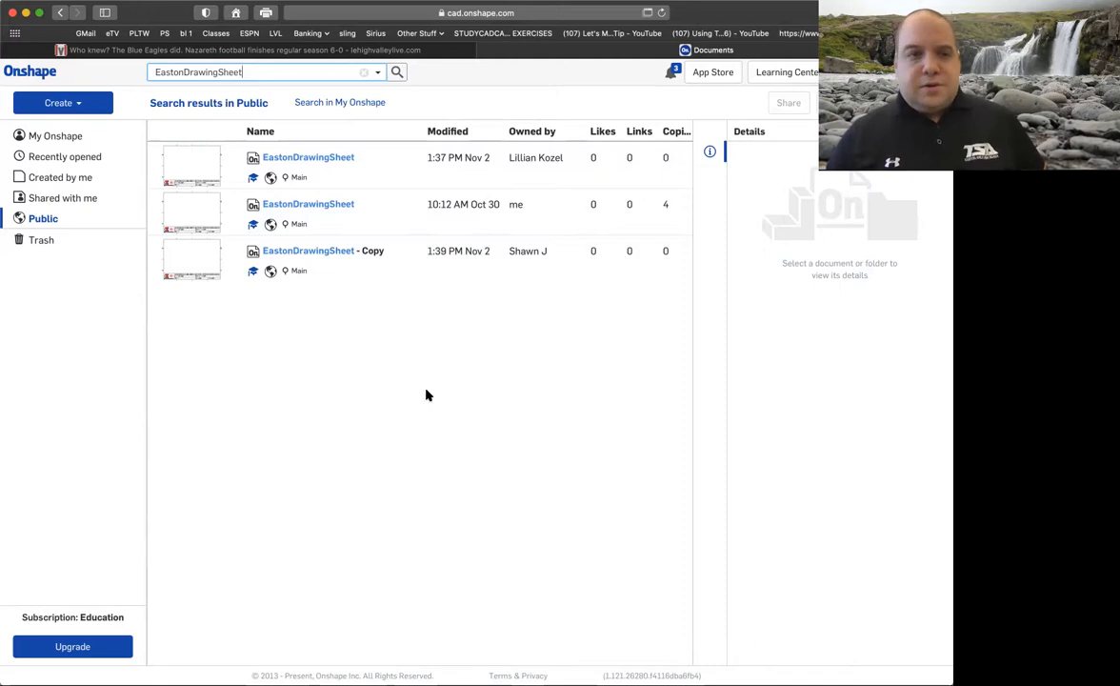
Open the Puzzle Cube Project from the personal documents and look through its yellow and purple parts.
left_click(56, 138)
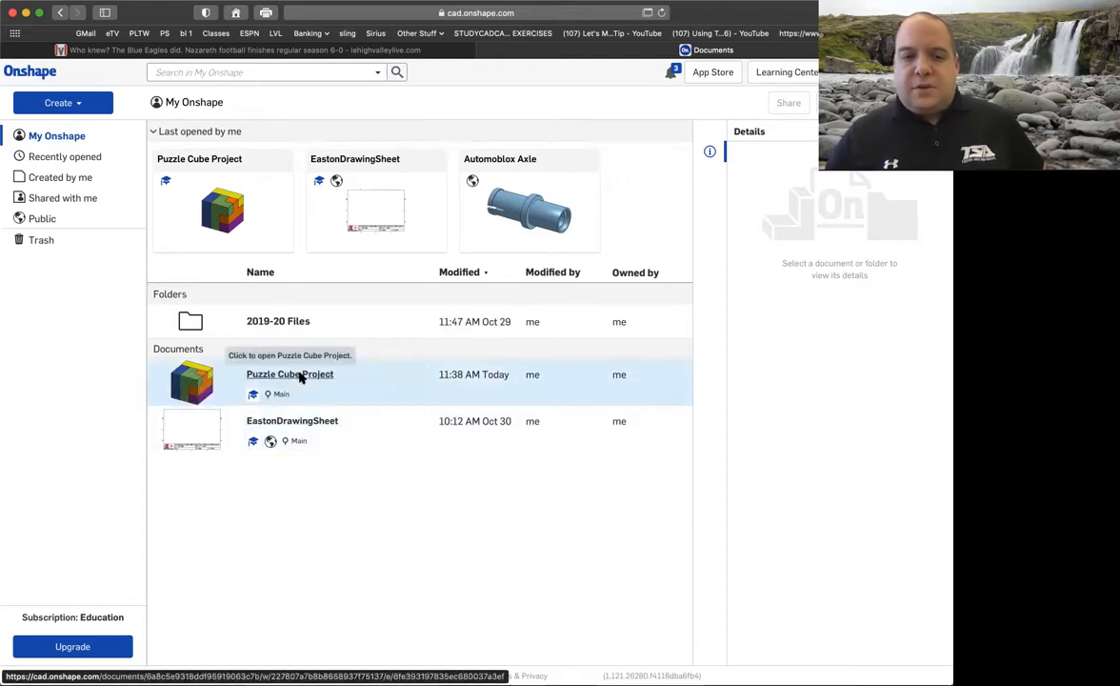
left_click(300, 375)
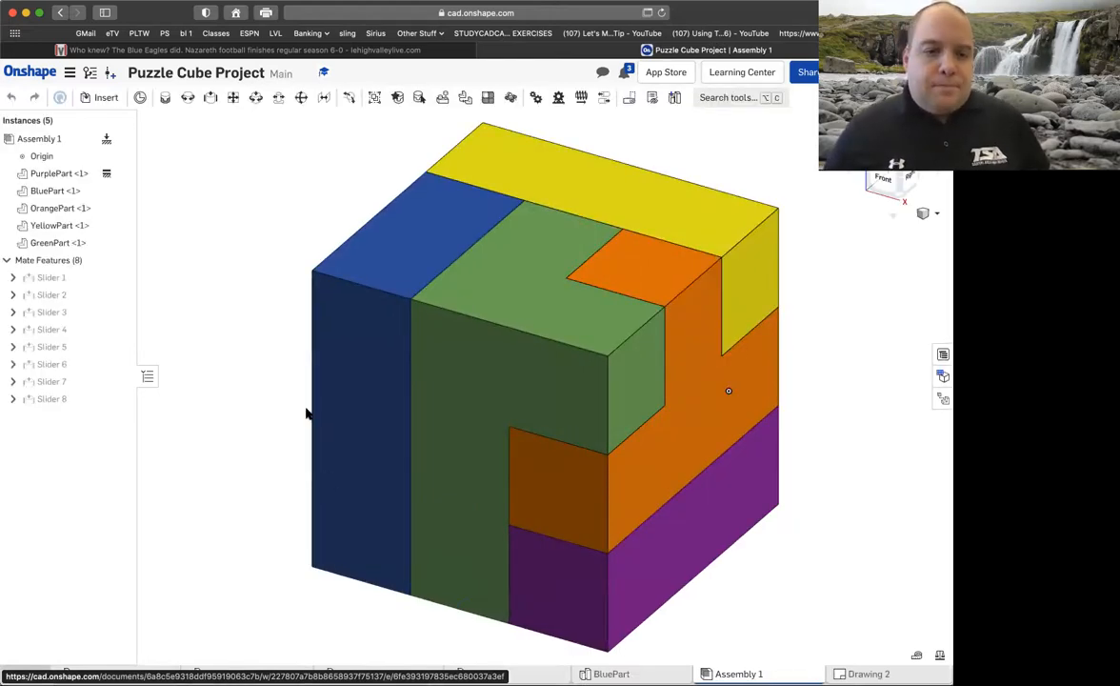
left_click(171, 673)
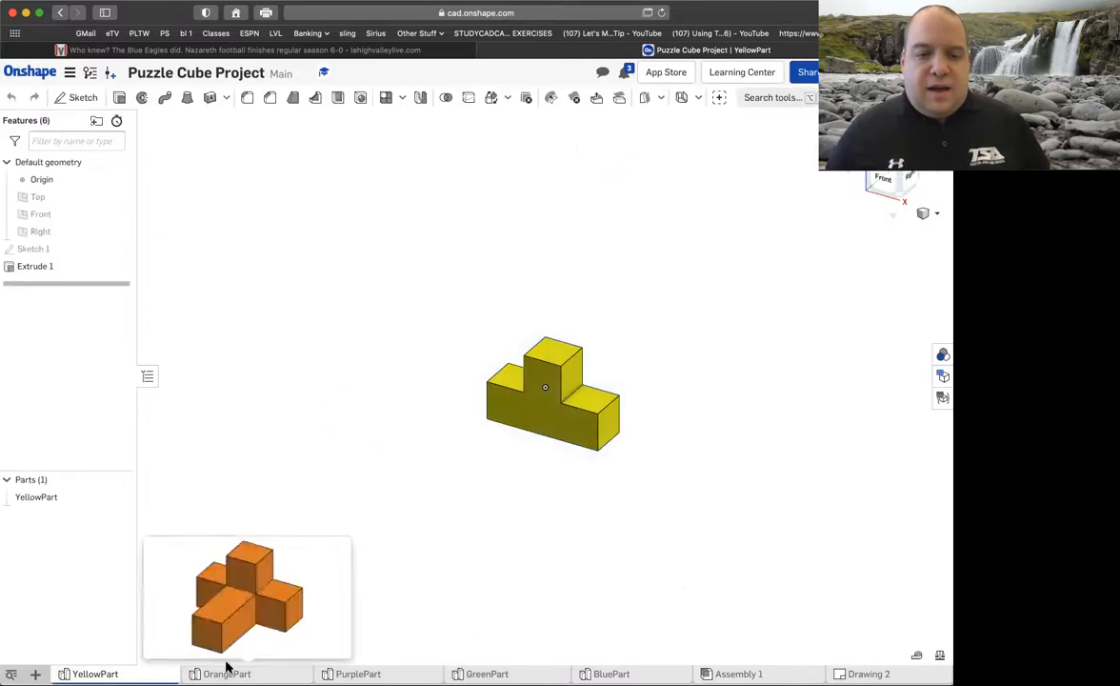
left_click(225, 673)
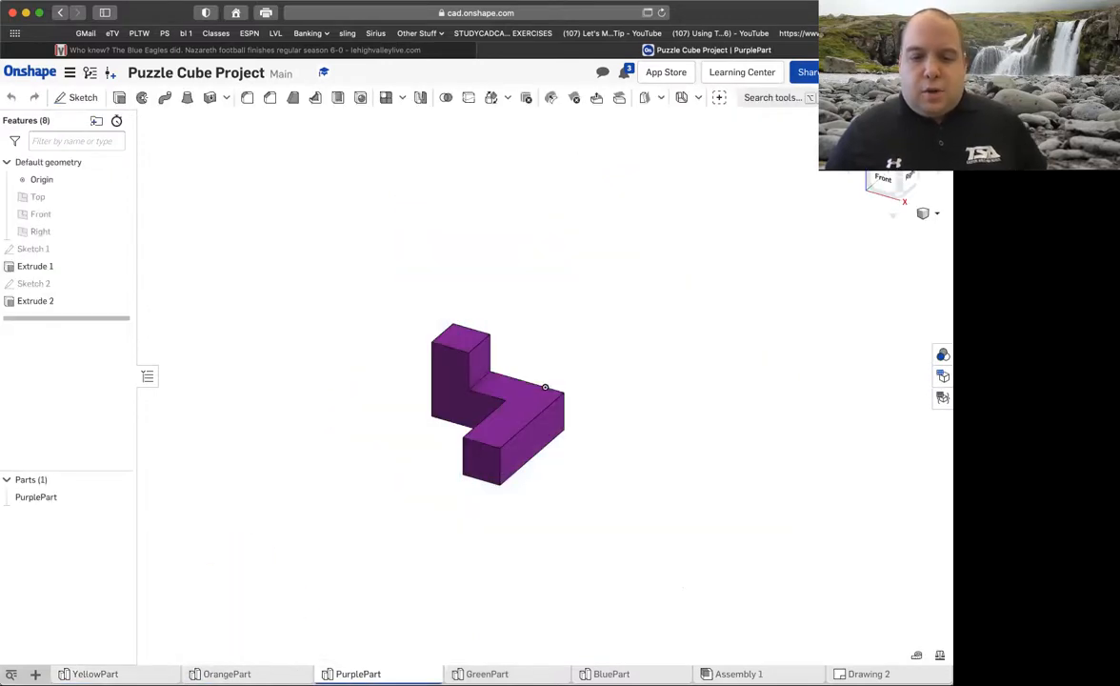
Return to Assembly 1 and delete Drawing 2 from the document.
left_click(739, 674)
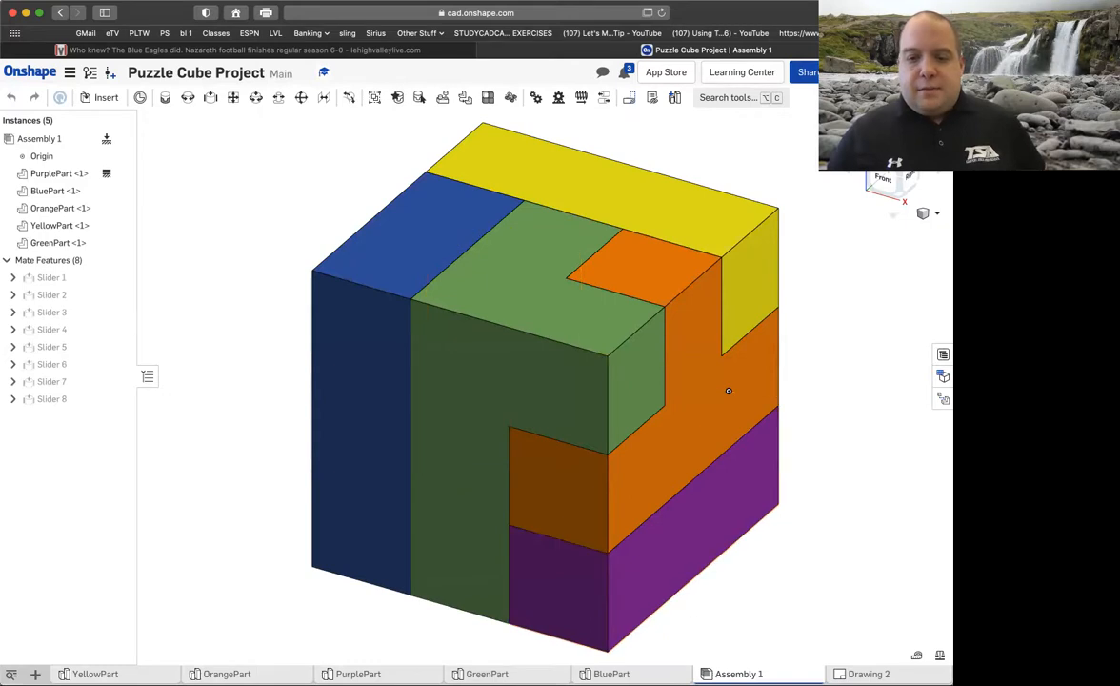
right_click(867, 671)
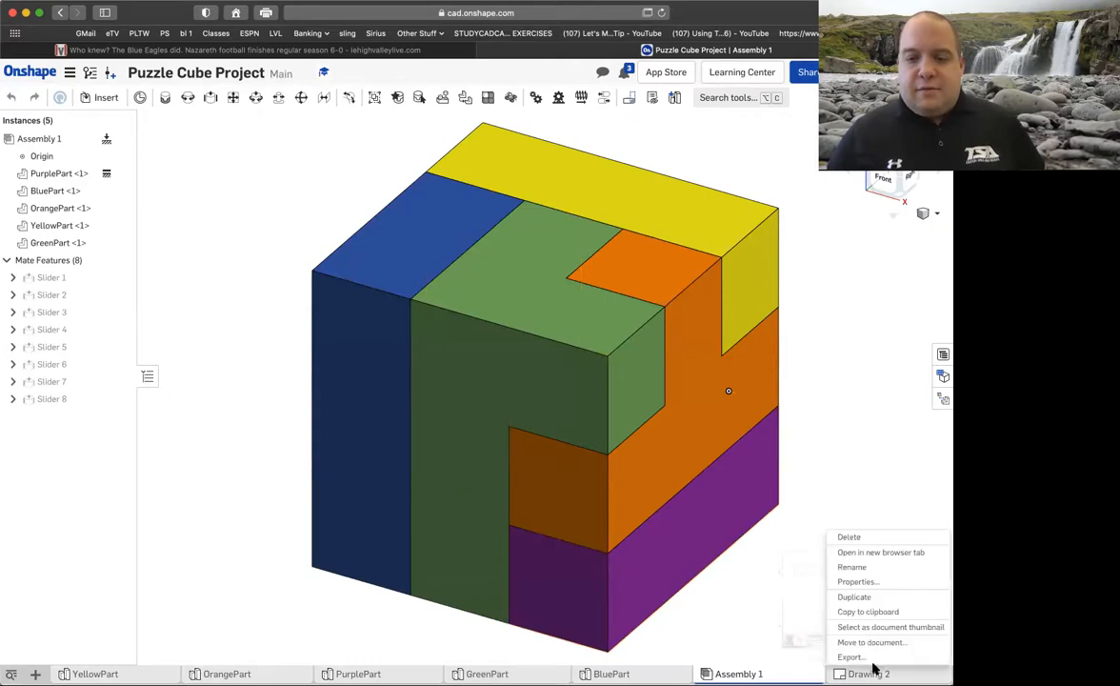
left_click(862, 539)
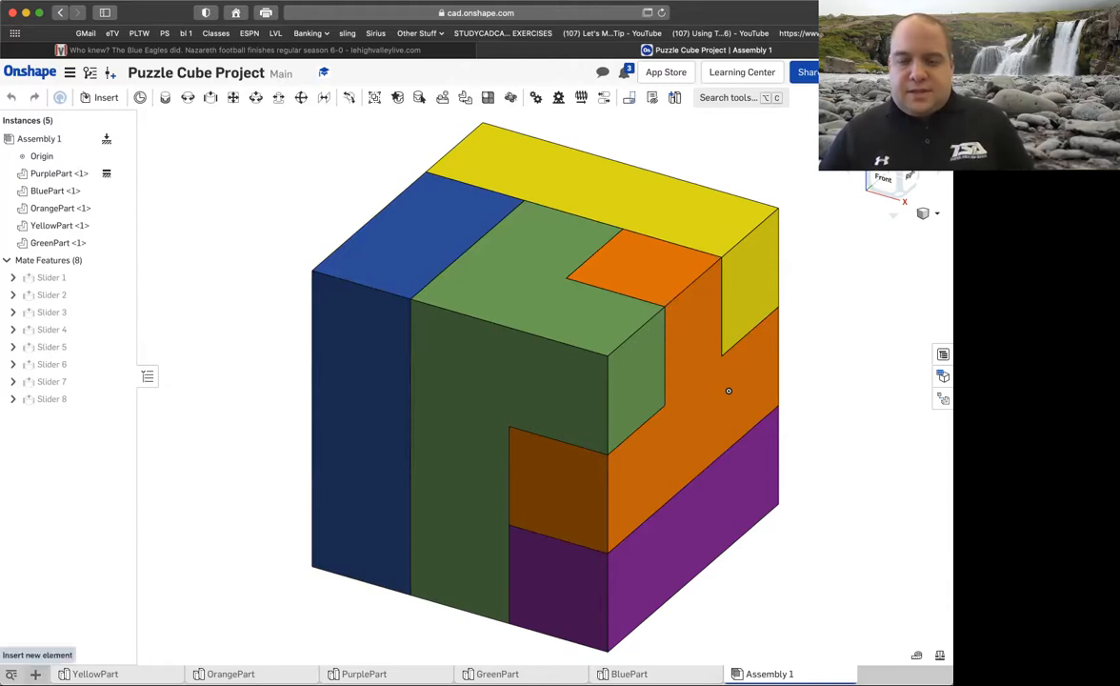
Create a drawing with no views from the ANSI_A_INCH.dwt template, dismiss the part selection, and delete the drawing again.
left_click(35, 674)
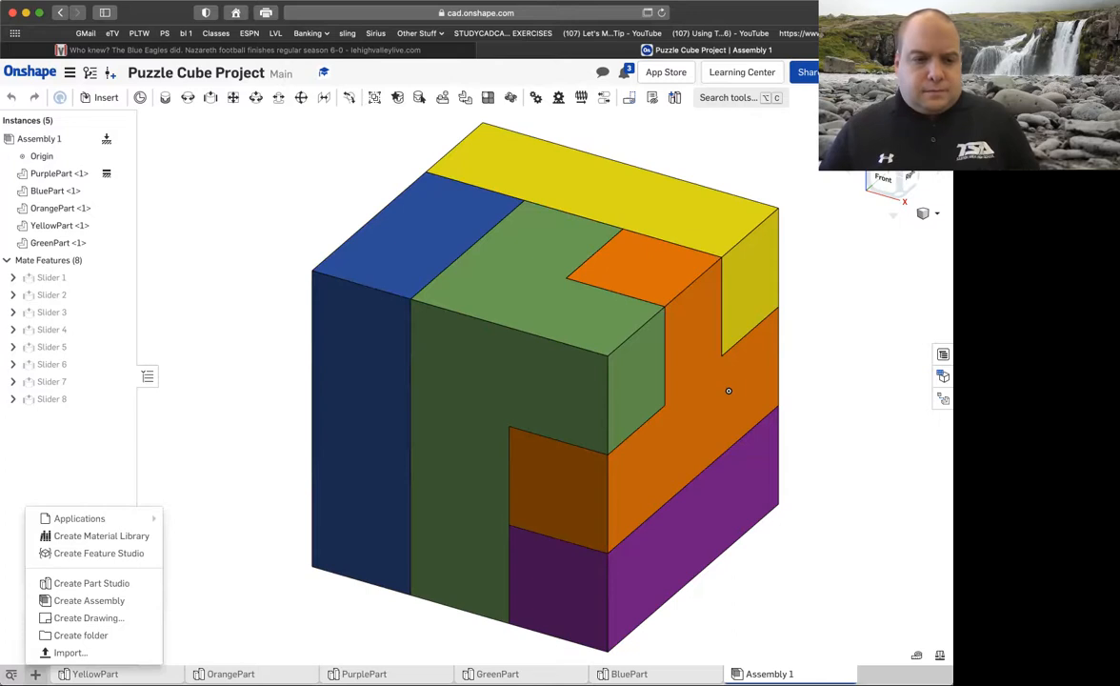
left_click(56, 618)
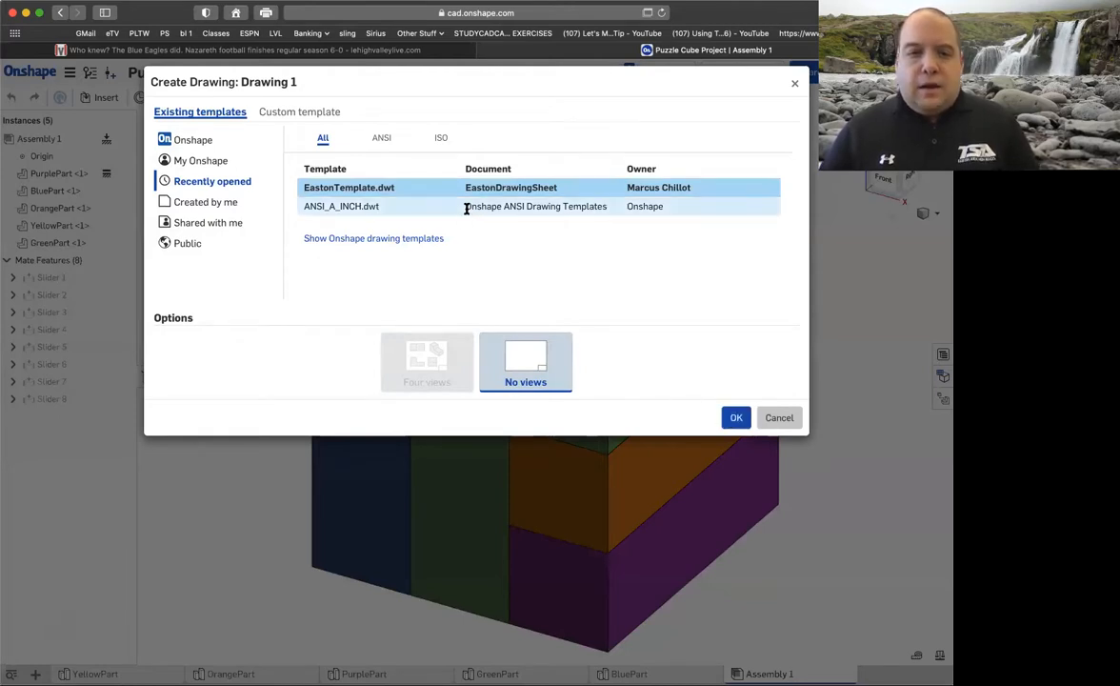
left_click(375, 210)
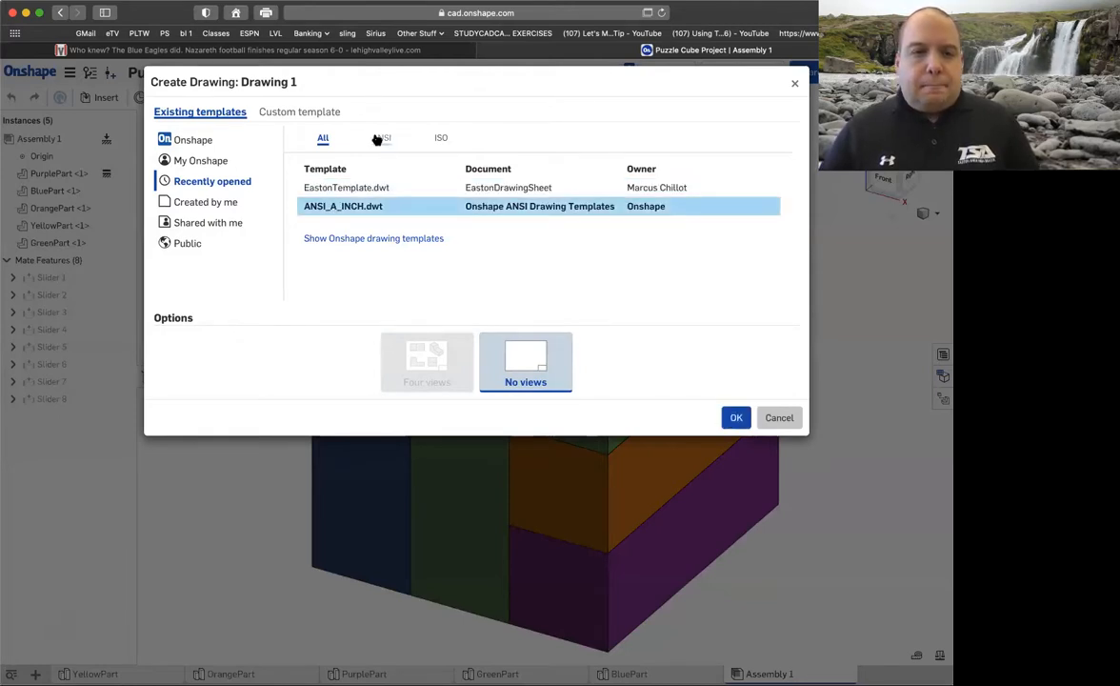
left_click(734, 419)
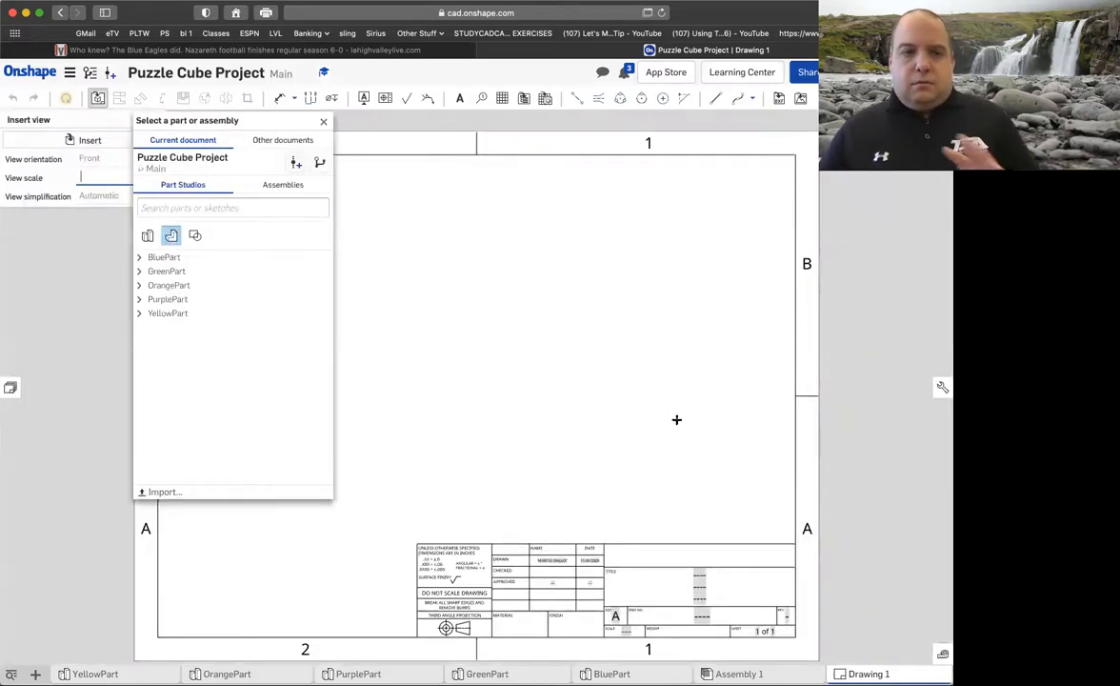
left_click(323, 125)
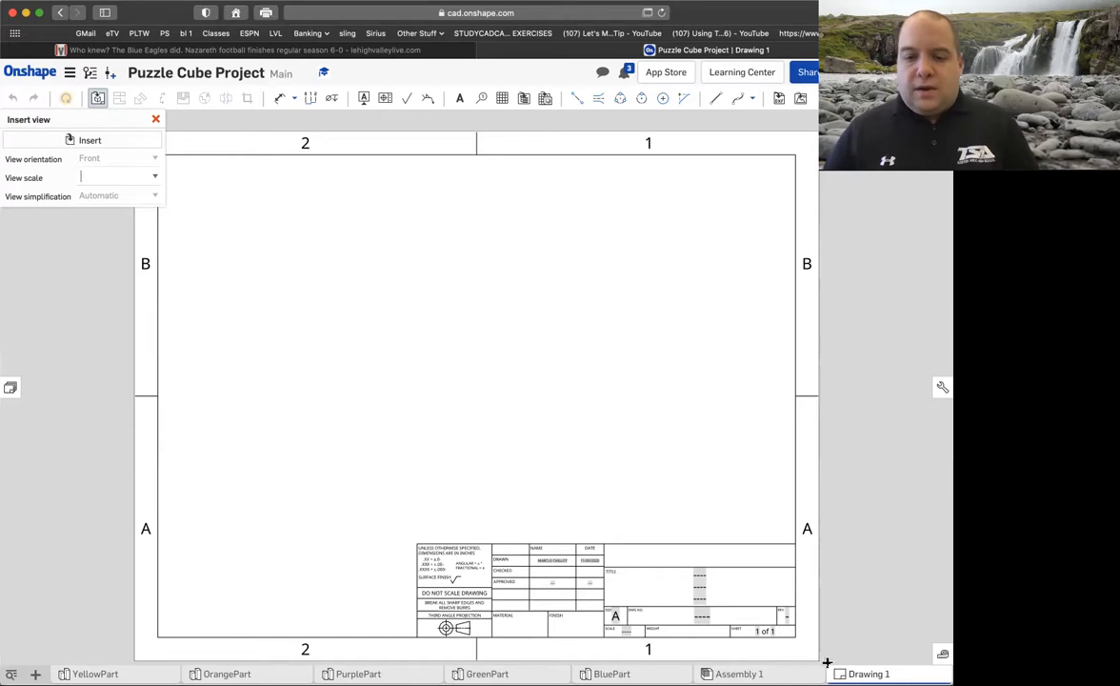
right_click(863, 674)
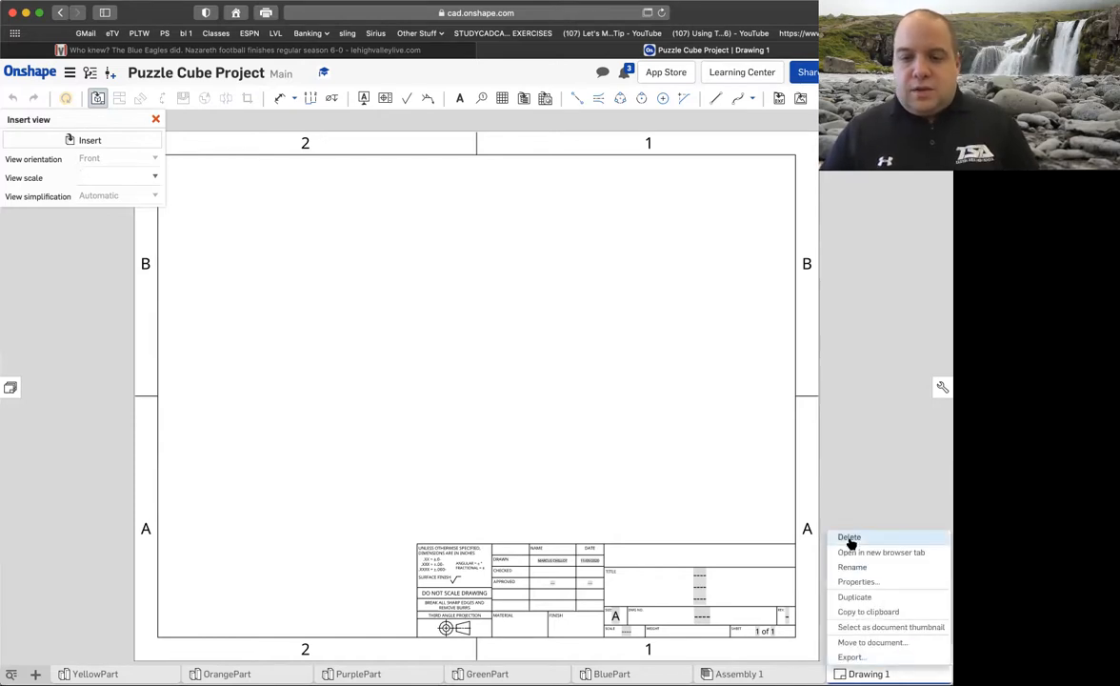
left_click(795, 495)
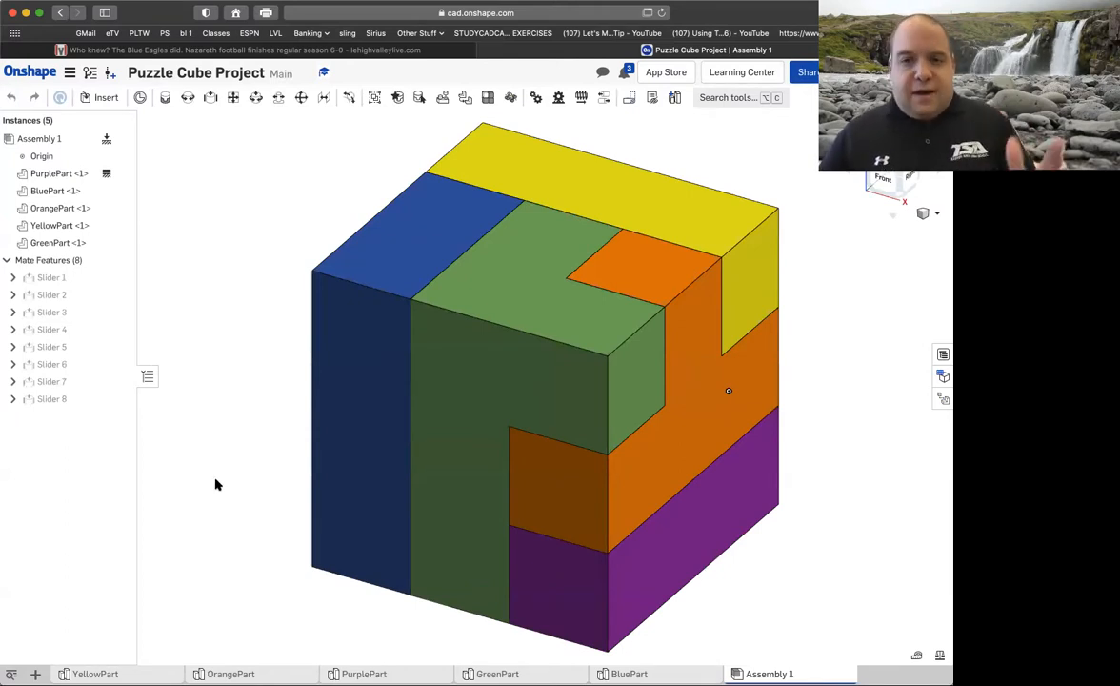
Start a new drawing and look over the custom template settings and the recently opened ANSI and ISO templates.
left_click(35, 674)
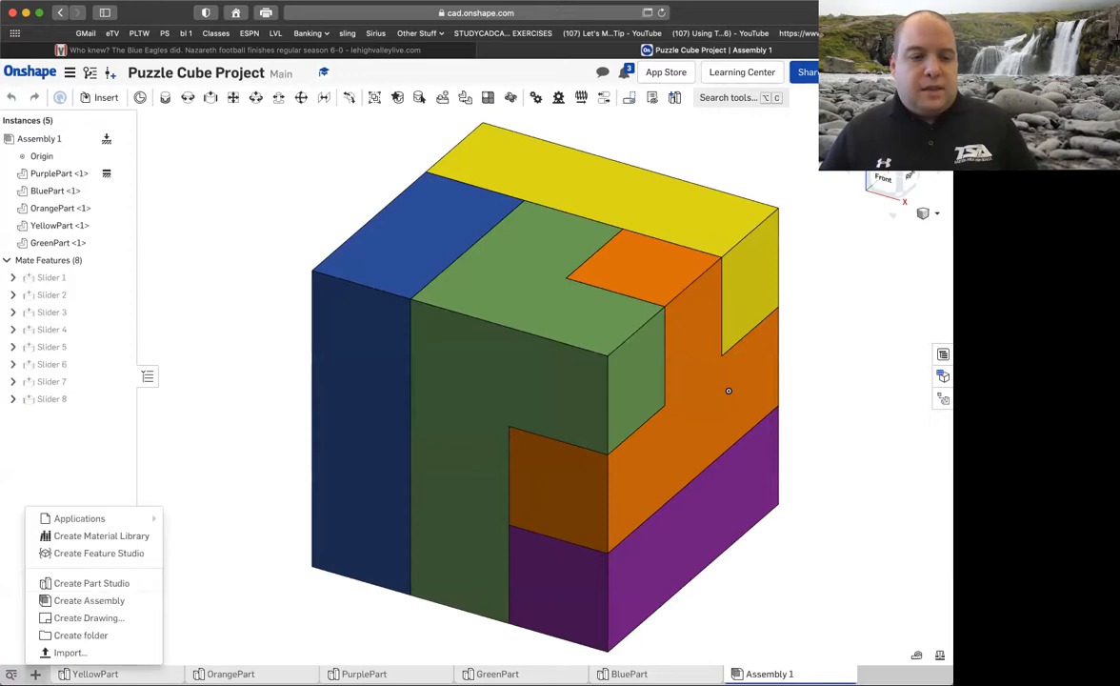
left_click(88, 619)
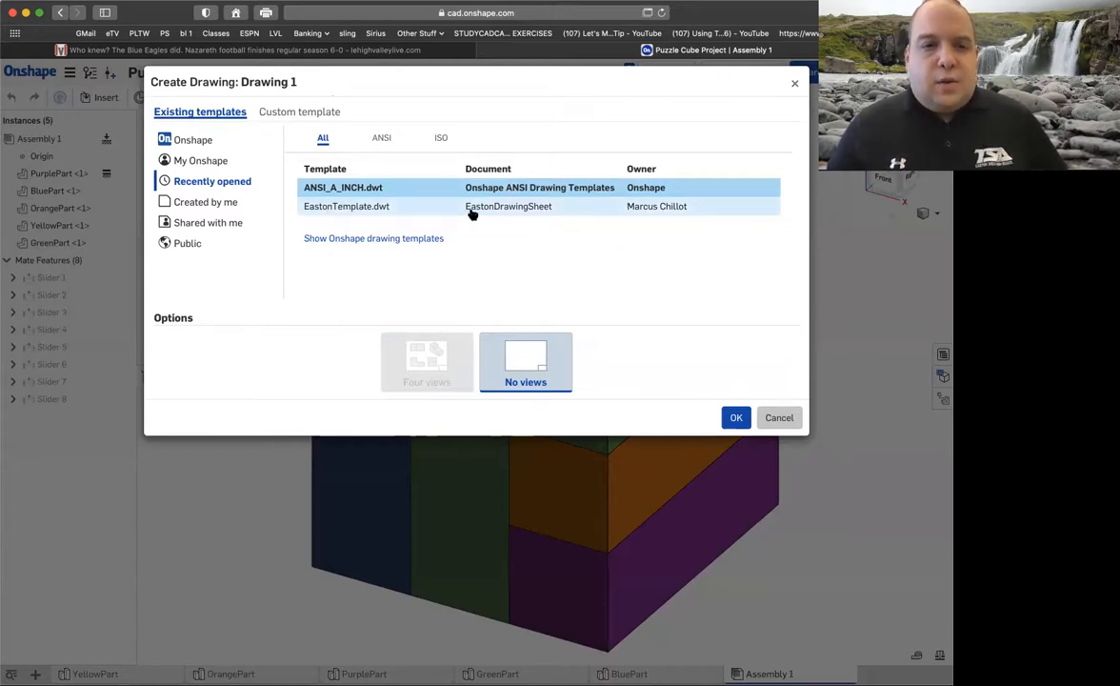
left_click(314, 112)
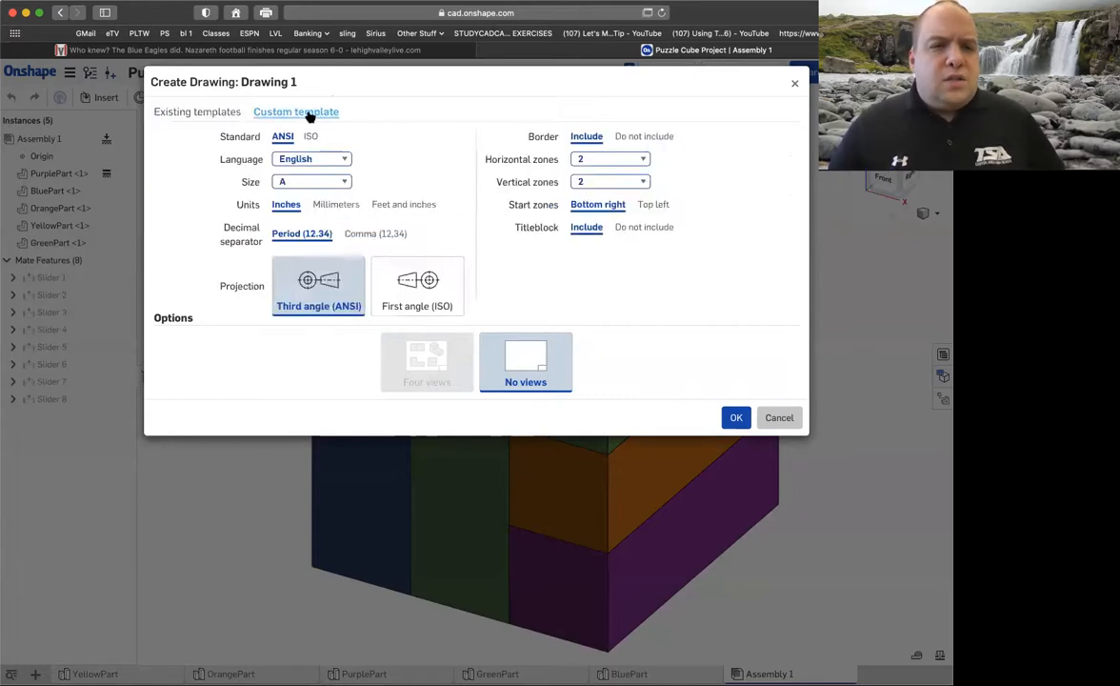
left_click(217, 112)
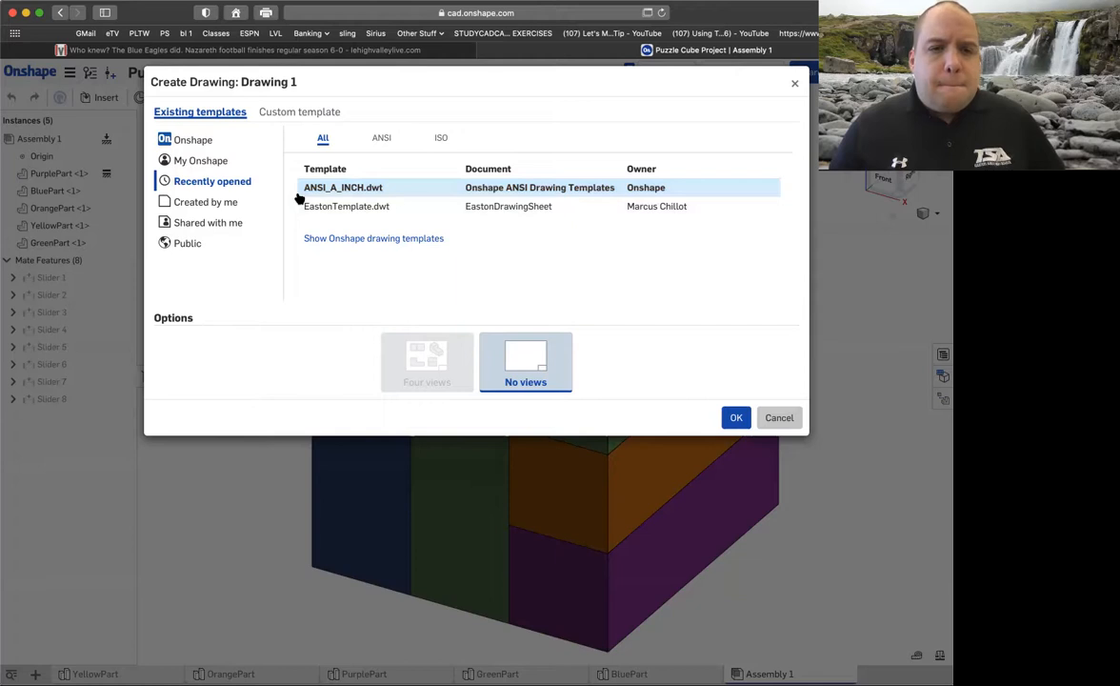
left_click(386, 140)
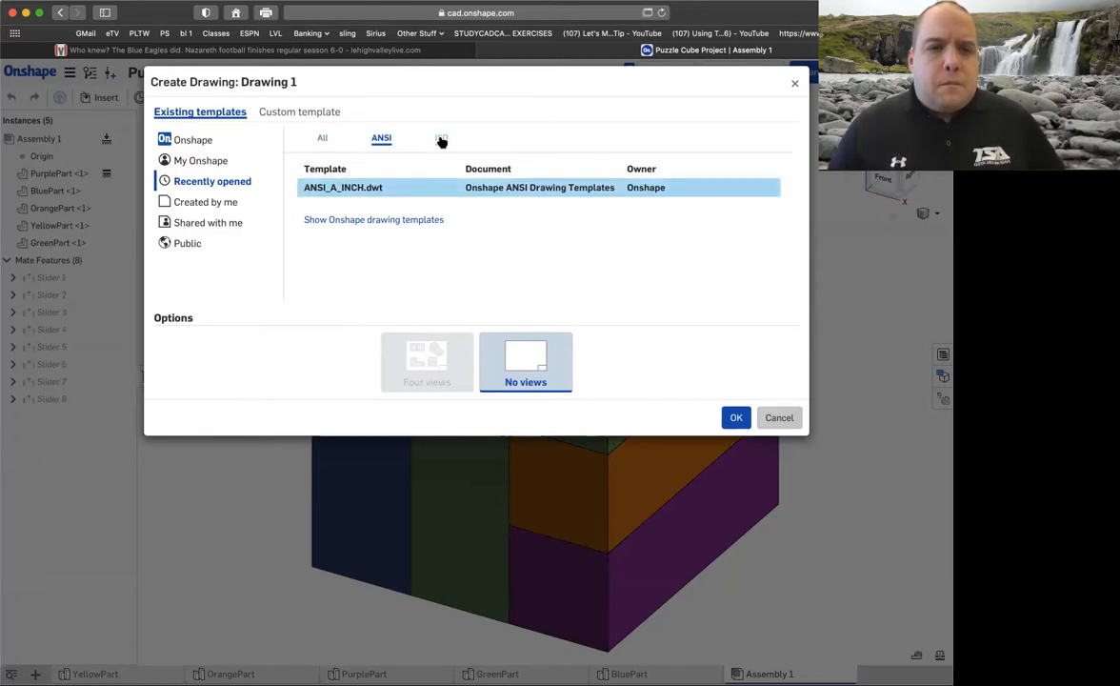
left_click(441, 139)
left_click(323, 139)
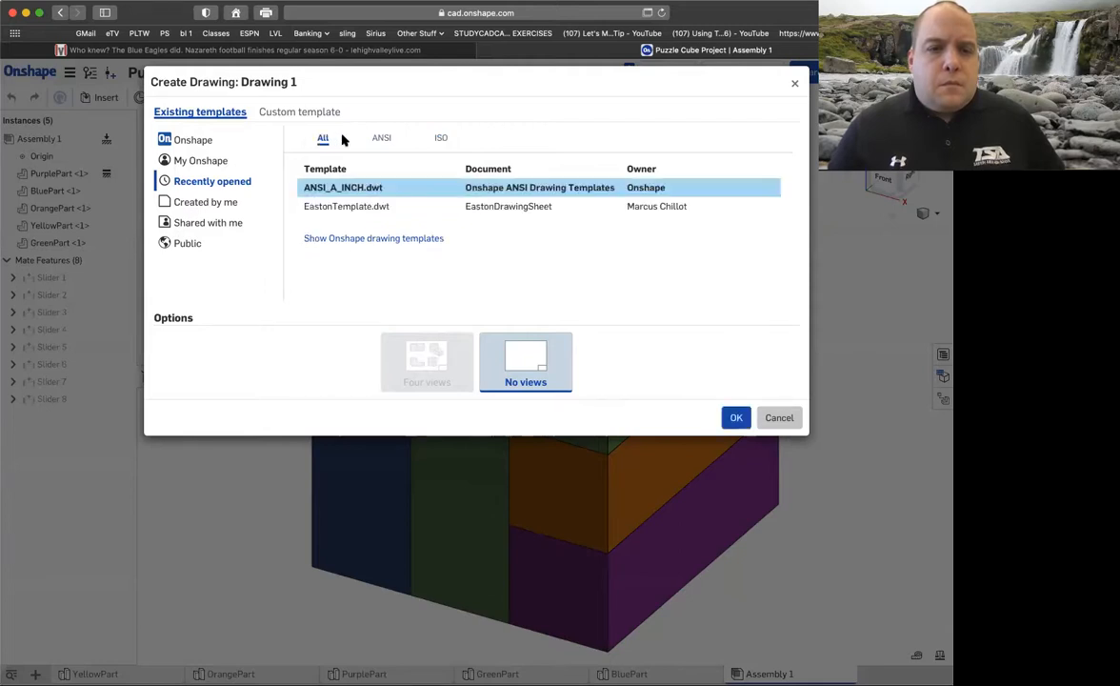
Look through the full, ANSI and ISO lists of Onshape drawing templates and the custom template settings.
left_click(369, 239)
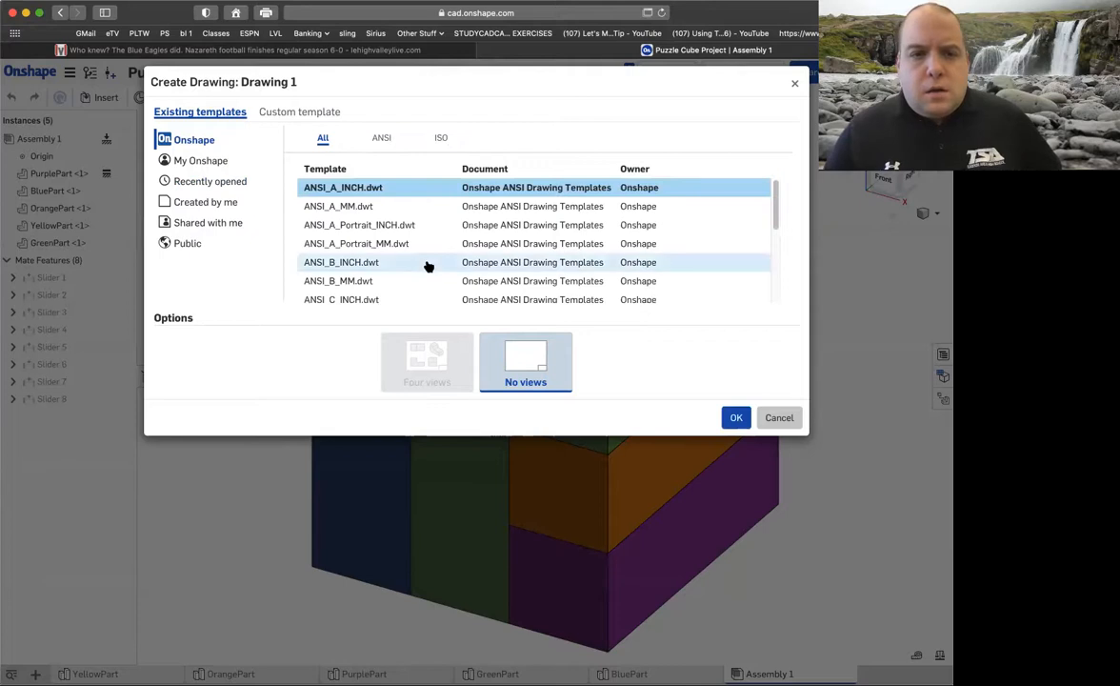
scroll(426, 264, "down", 5)
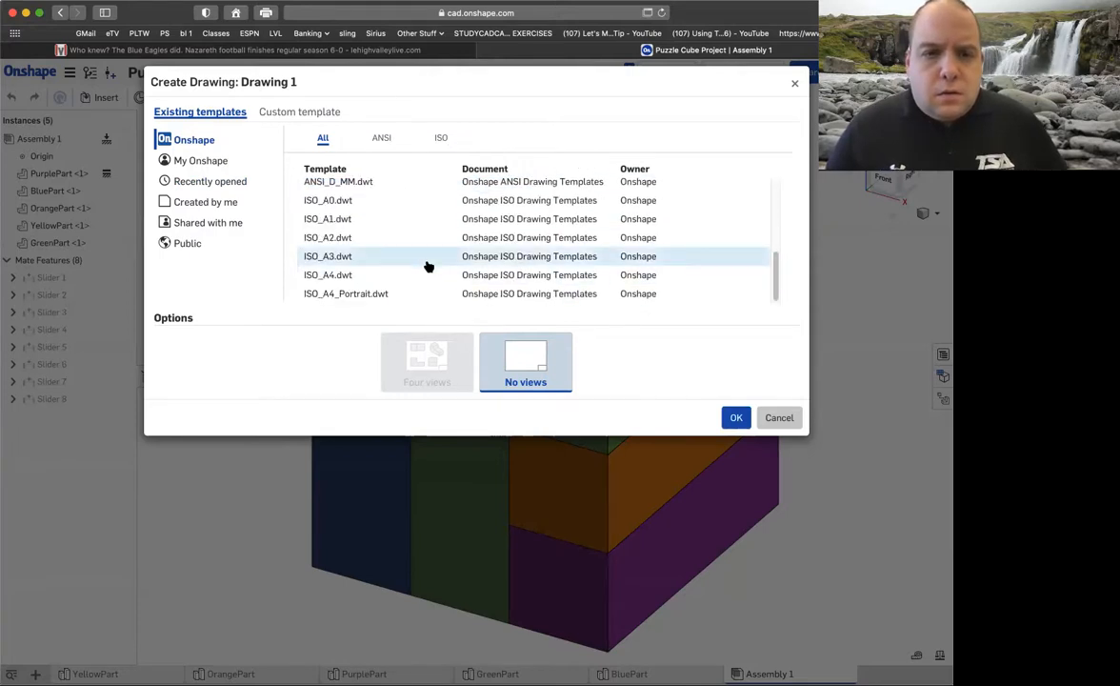
scroll(426, 264, "up", 5)
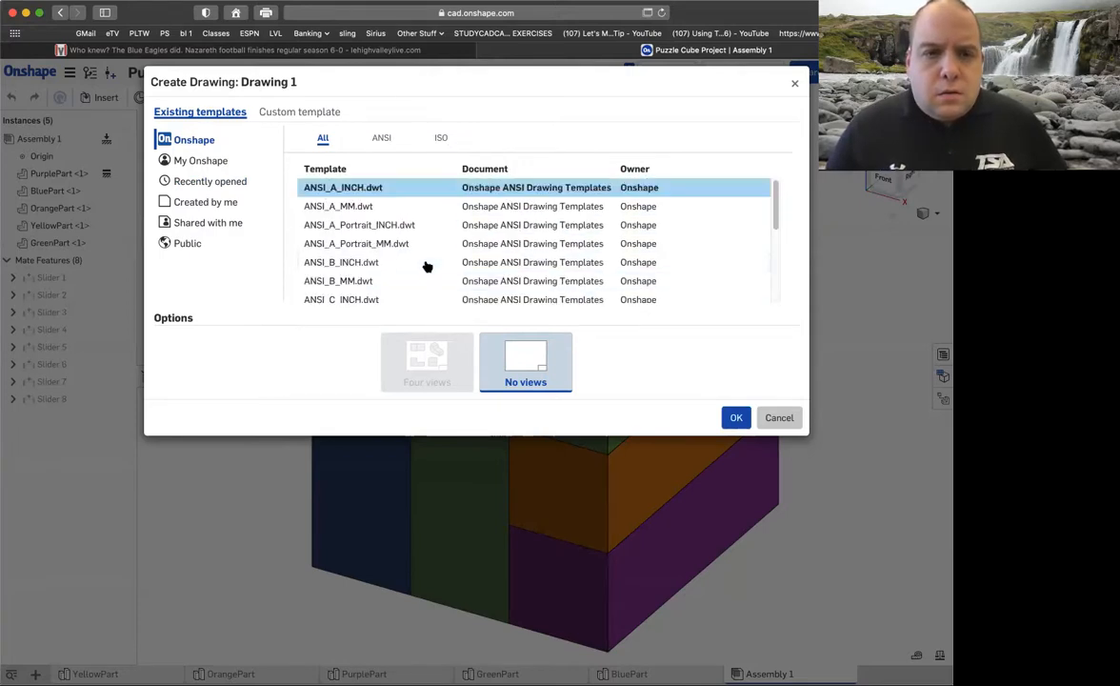
left_click(377, 138)
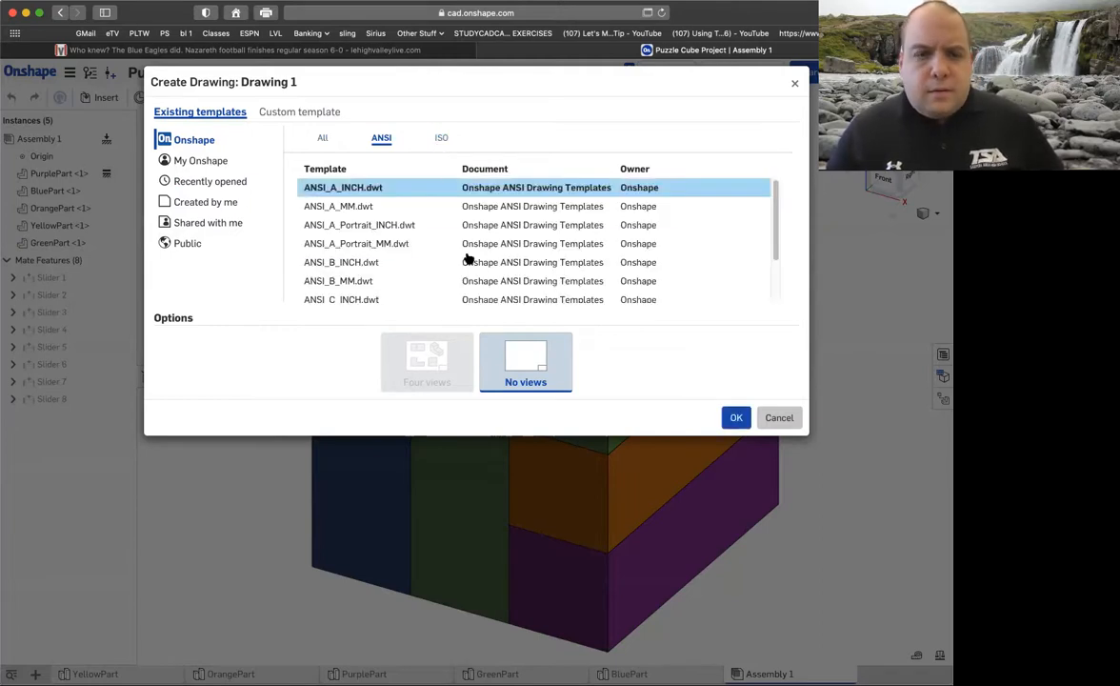
scroll(468, 260, "down", 2)
scroll(468, 266, "up", 2)
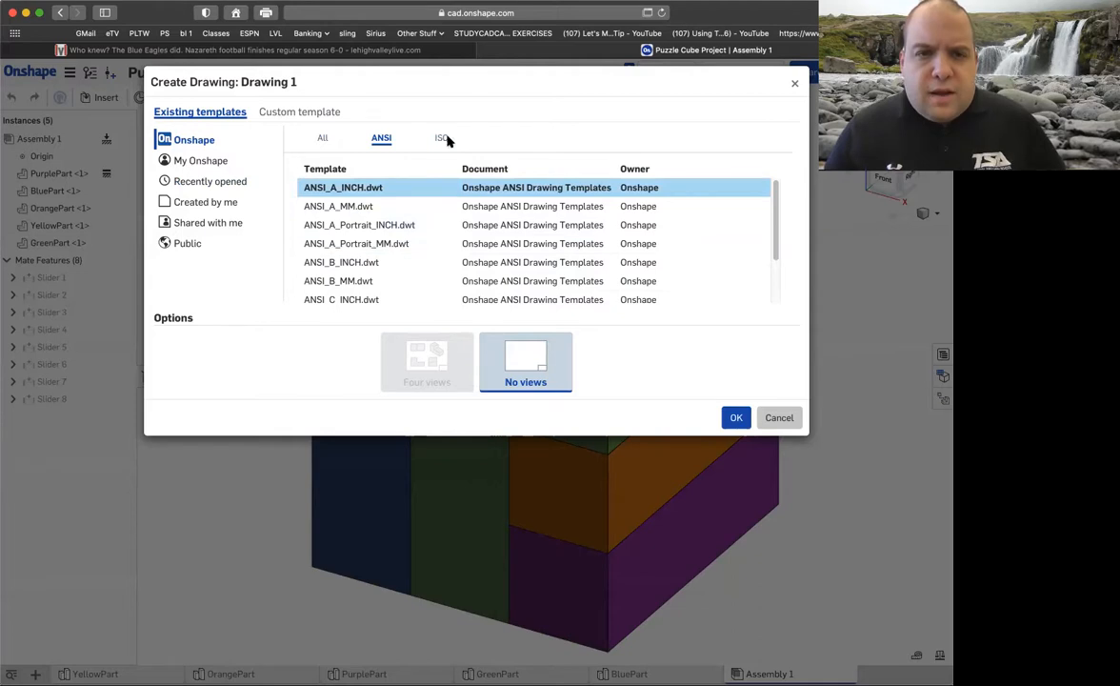
left_click(437, 139)
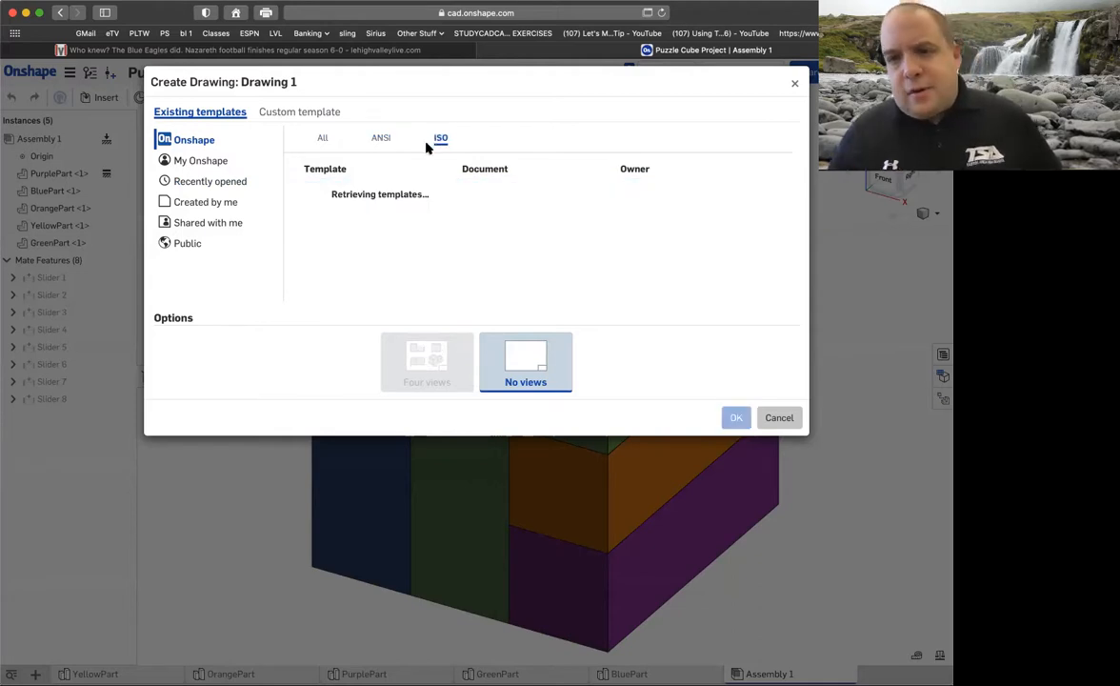
left_click(322, 140)
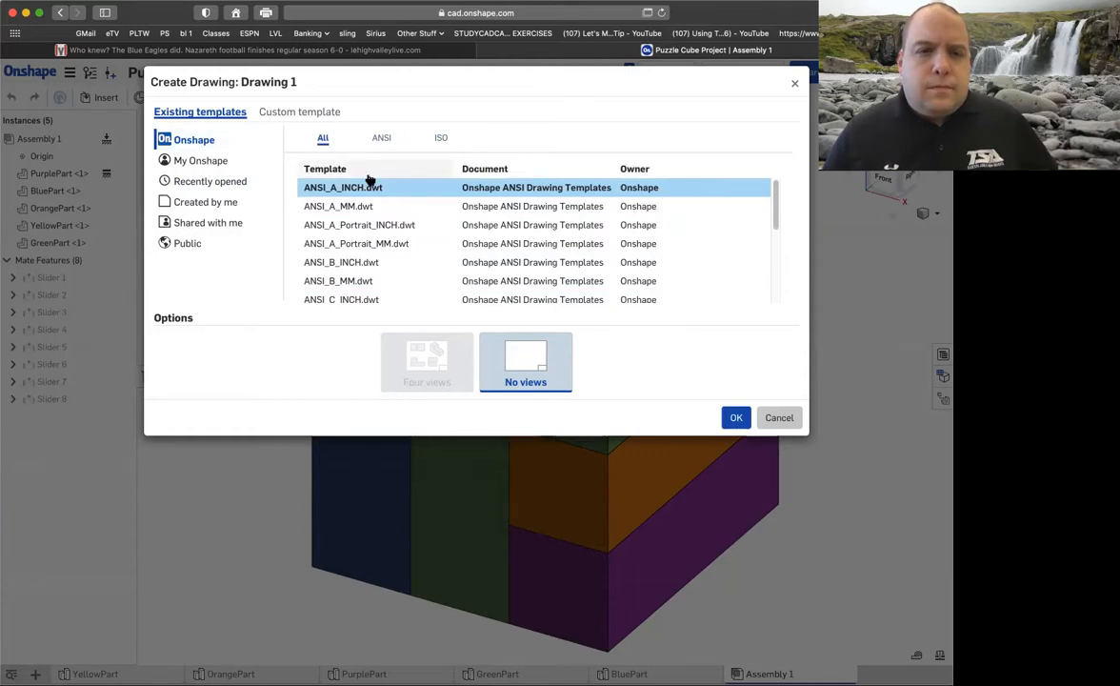
scroll(397, 230, "down", 5)
scroll(397, 230, "up", 5)
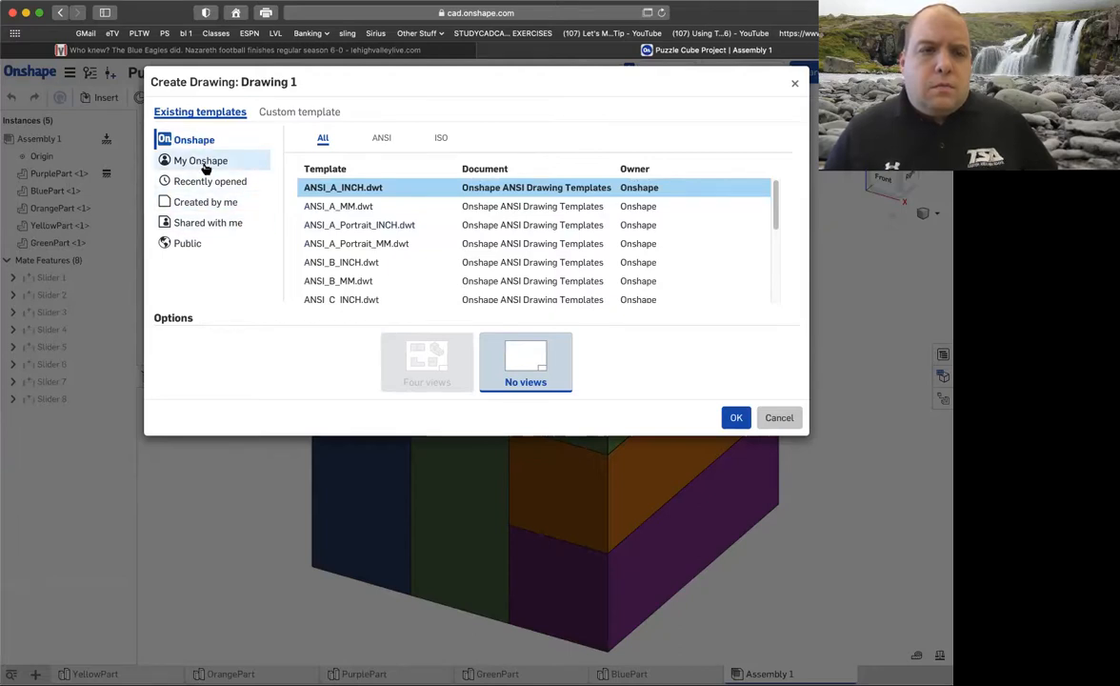
left_click(299, 114)
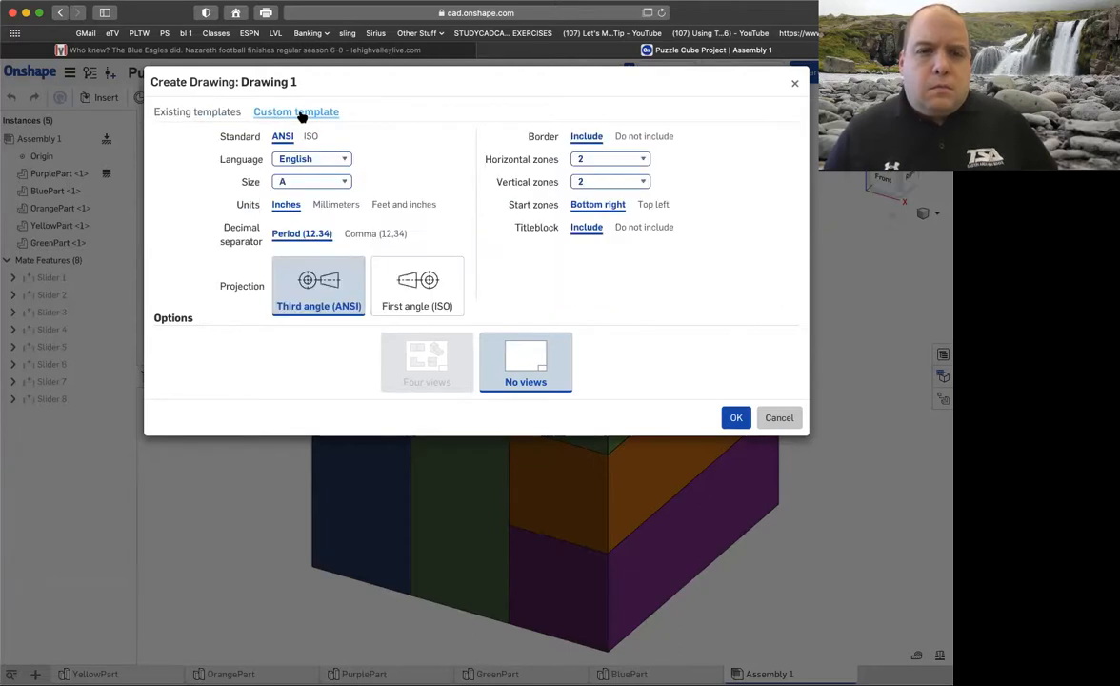
left_click(218, 114)
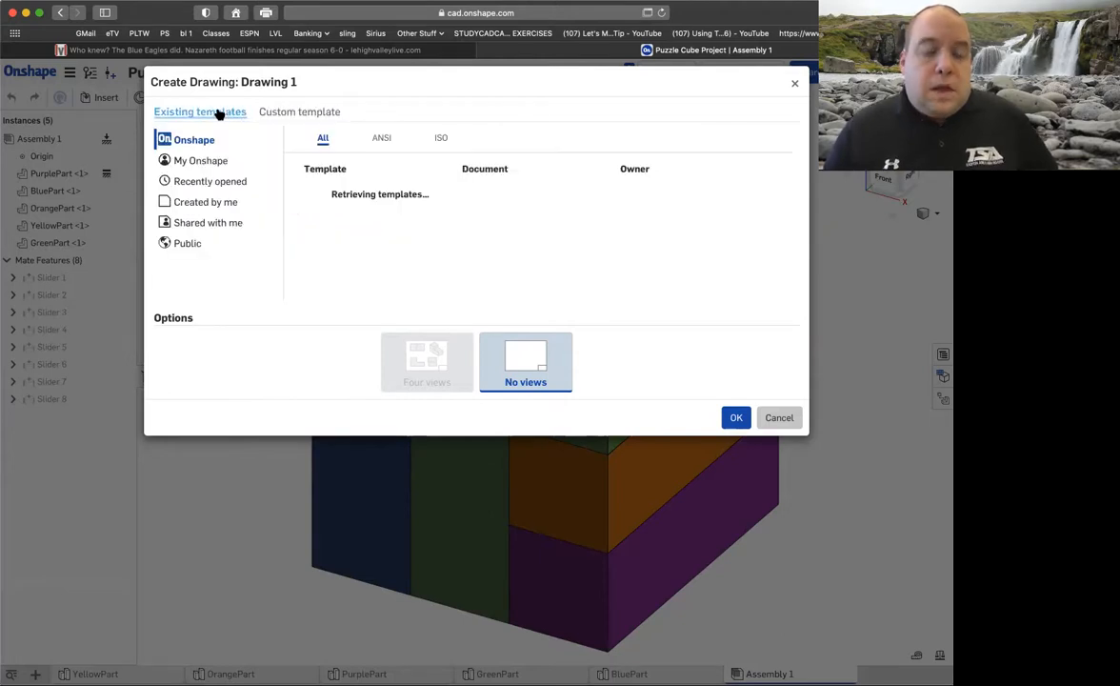
Create the drawing with no views from the EastonTemplate.dwt template in My Onshape.
left_click(207, 163)
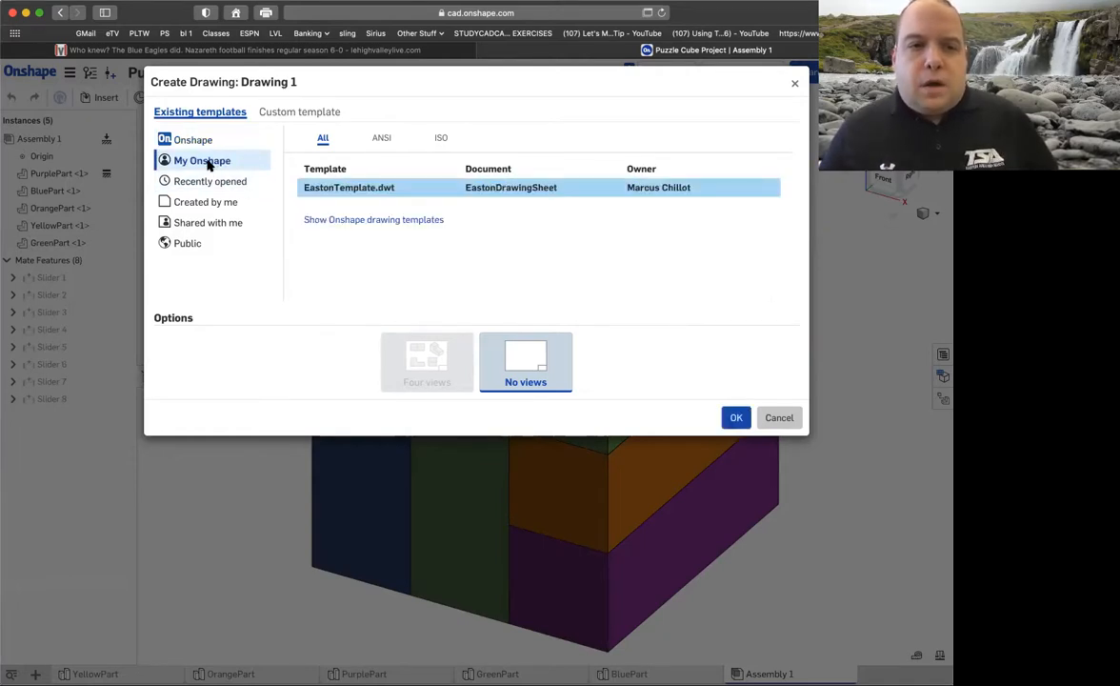
left_click(347, 190)
left_click(734, 418)
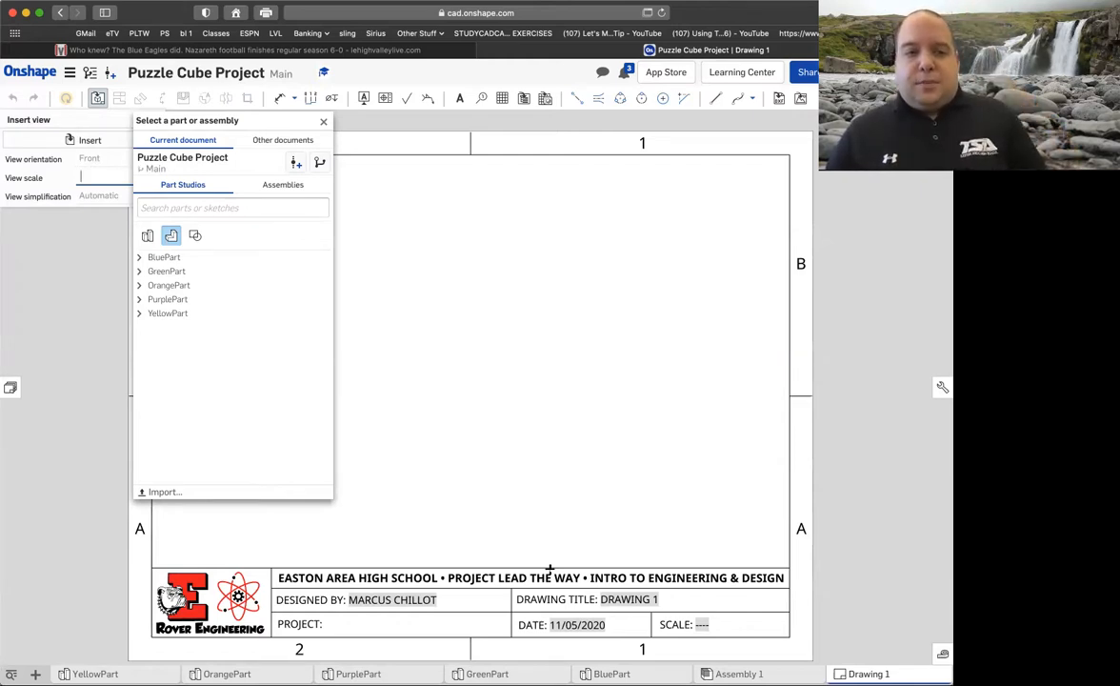
Insert a front view of BluePart at 1:1 scale in the lower-left area of the sheet, above the title block.
left_click(140, 258)
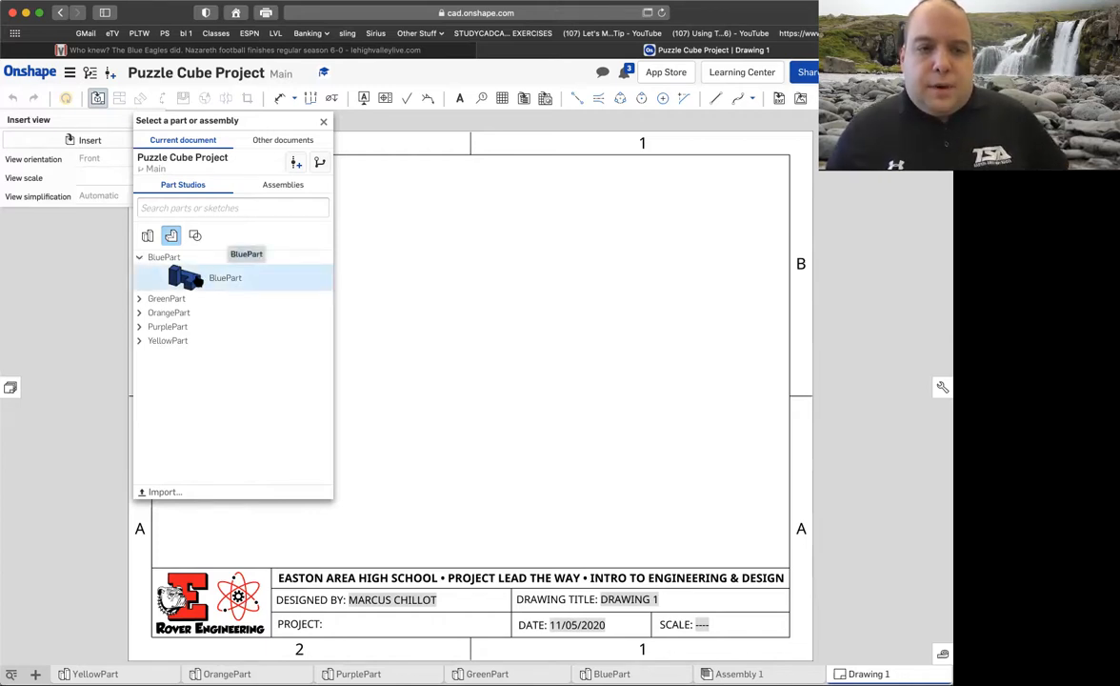
left_click(228, 282)
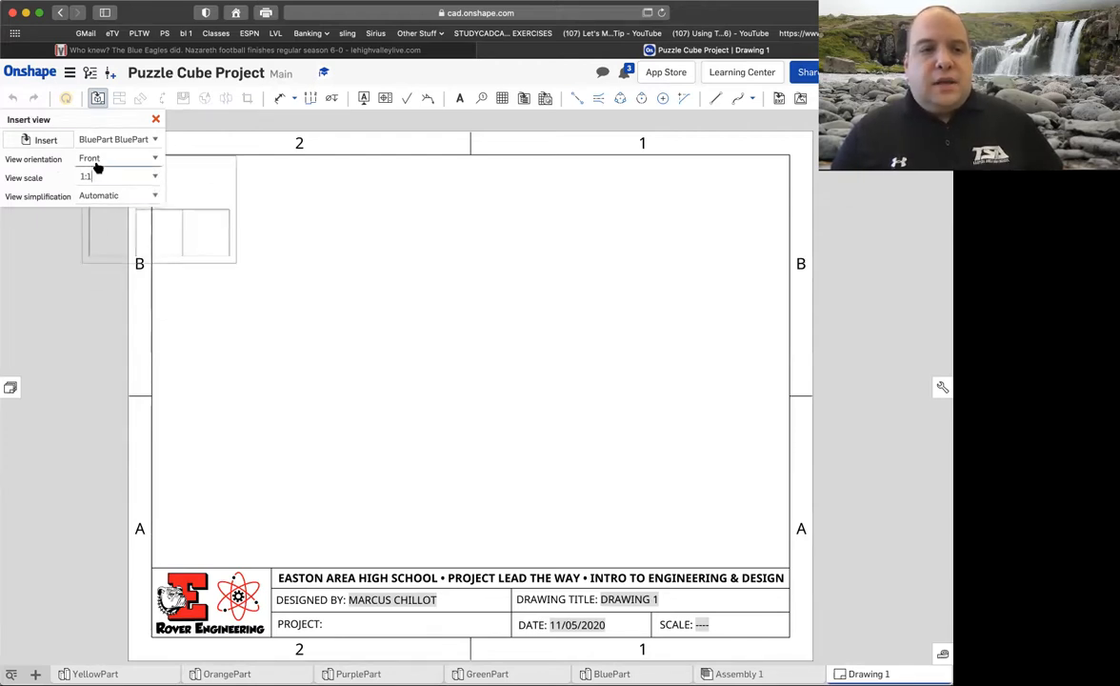
left_click(148, 159)
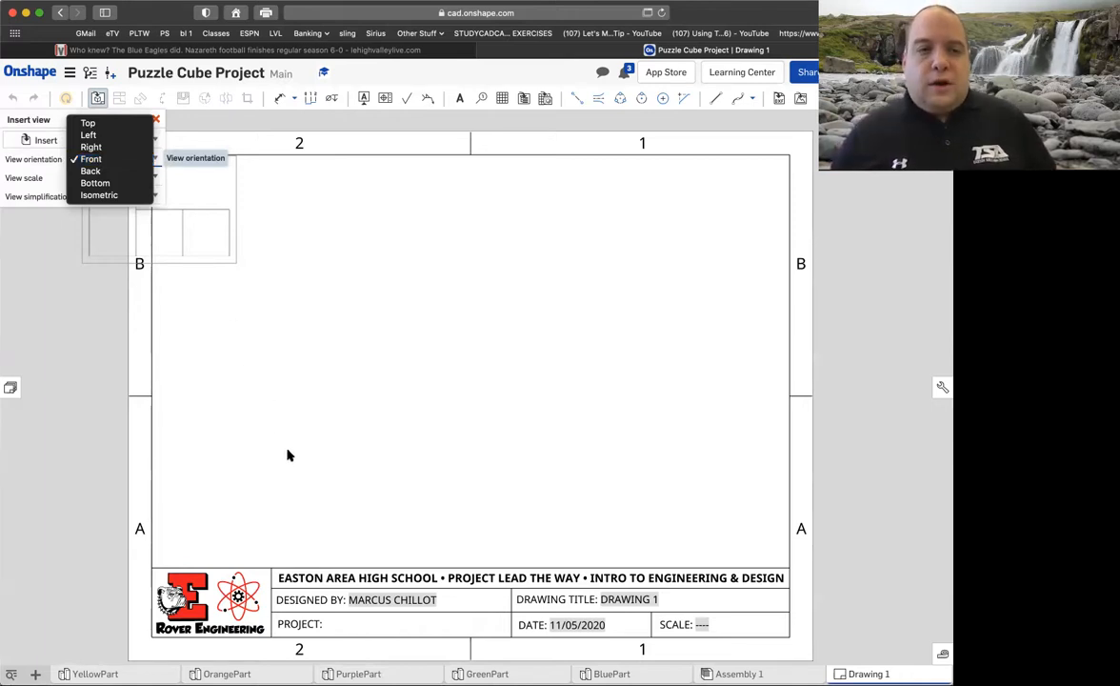
left_click(87, 158)
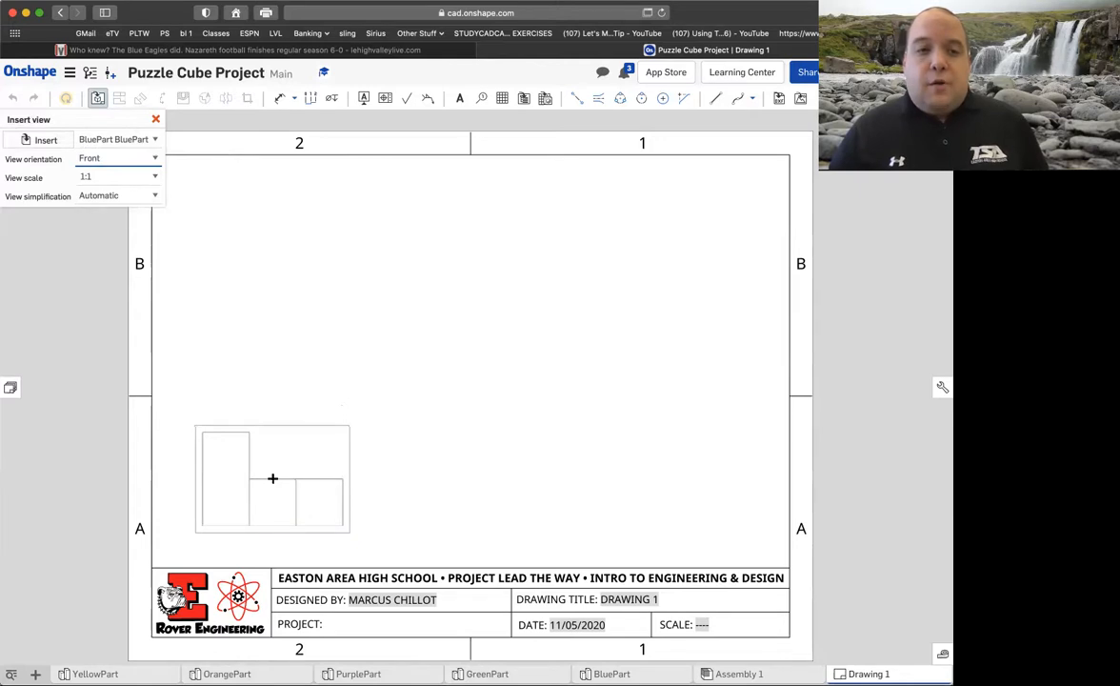
left_click(273, 479)
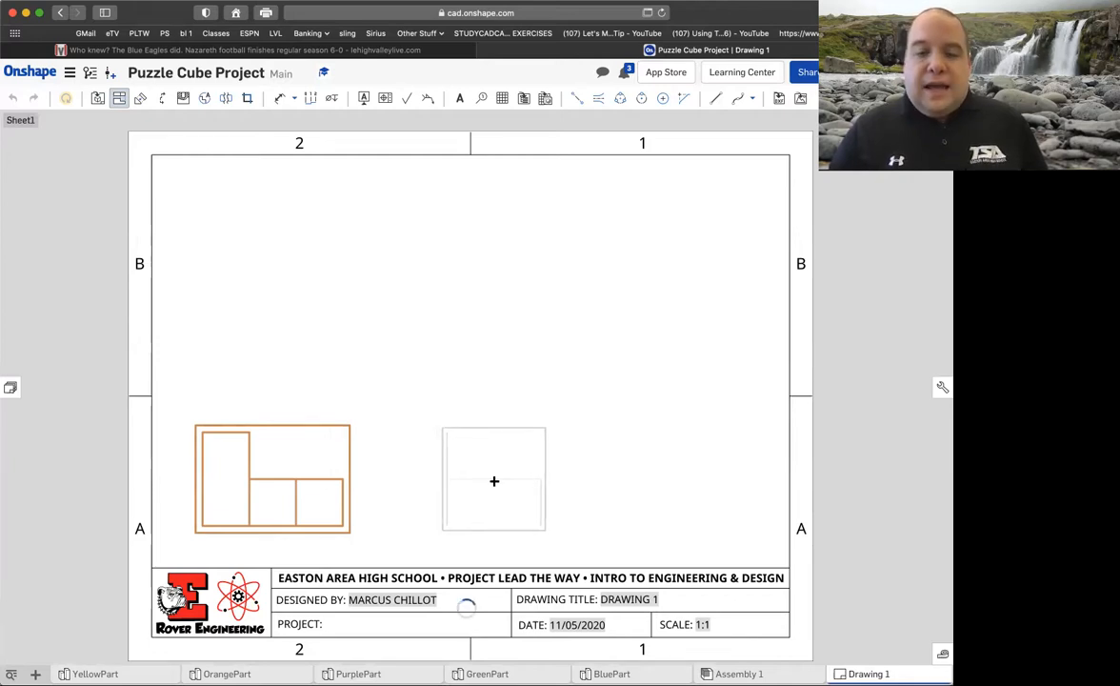
Project a right side view and a top view from the BluePart front view, placing them beside and above it.
left_click(492, 480)
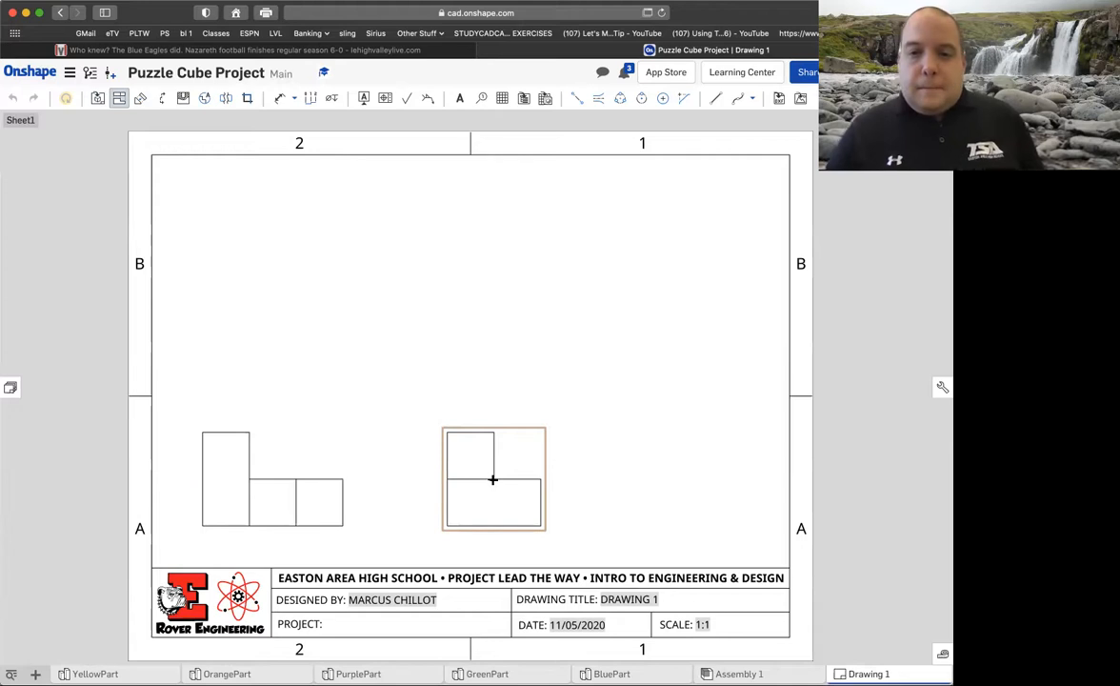
left_click(273, 480)
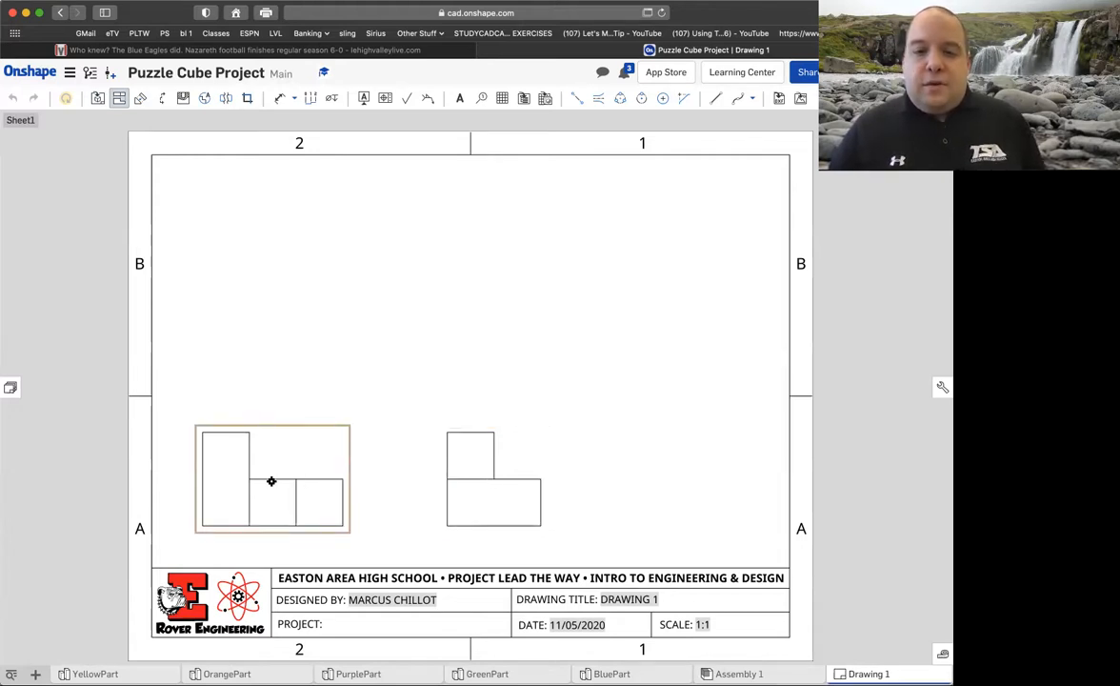
left_click(272, 481)
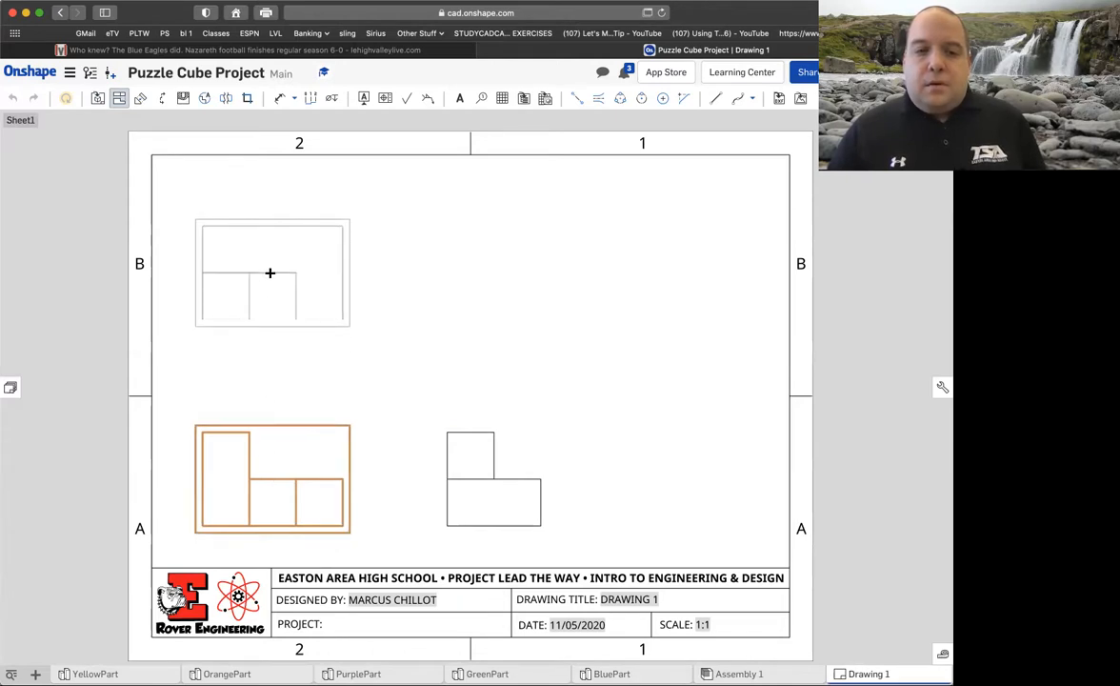
left_click(269, 275)
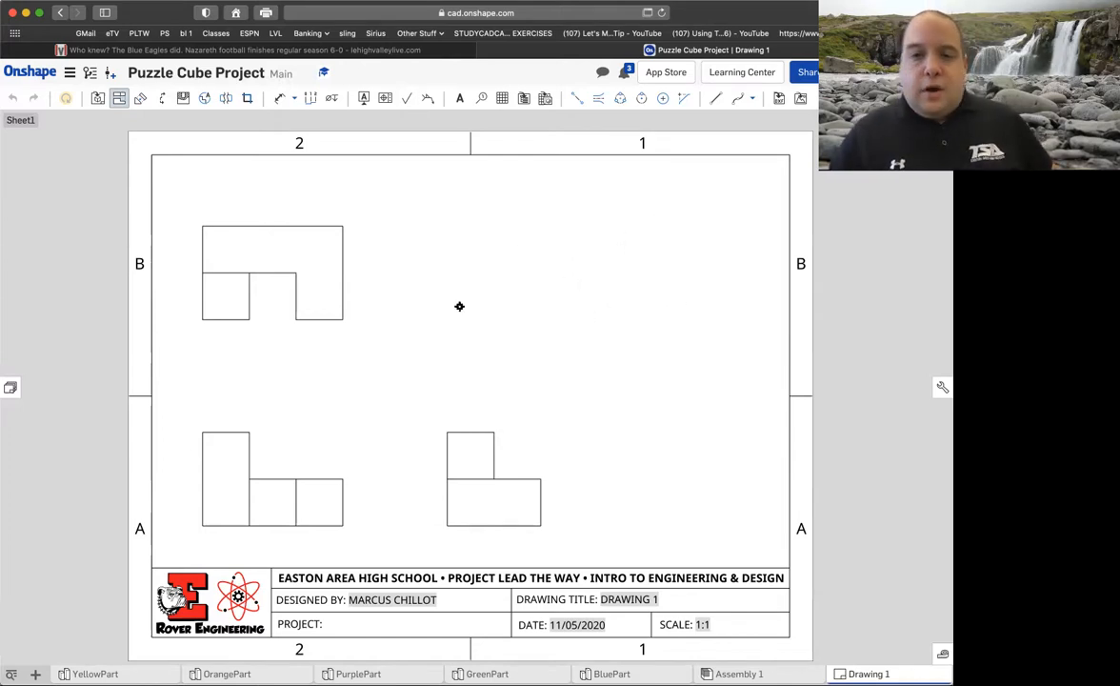
Project an isometric view from the front view into the sheet's upper-right corner and display it as a shaded view.
left_click(269, 486)
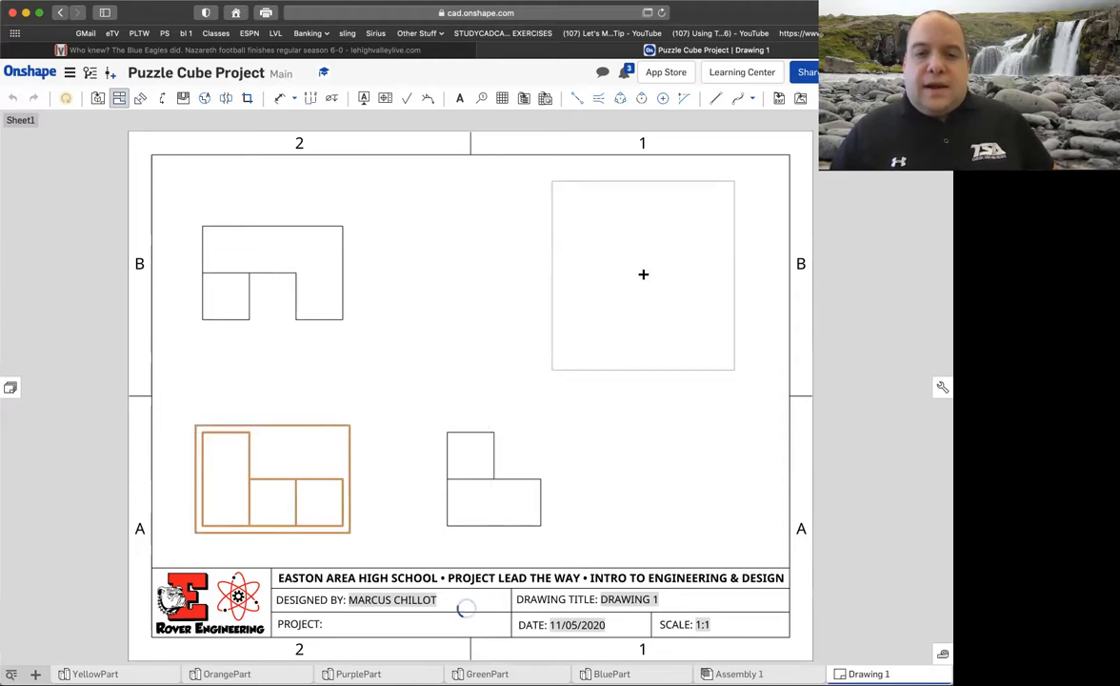
left_click(644, 273)
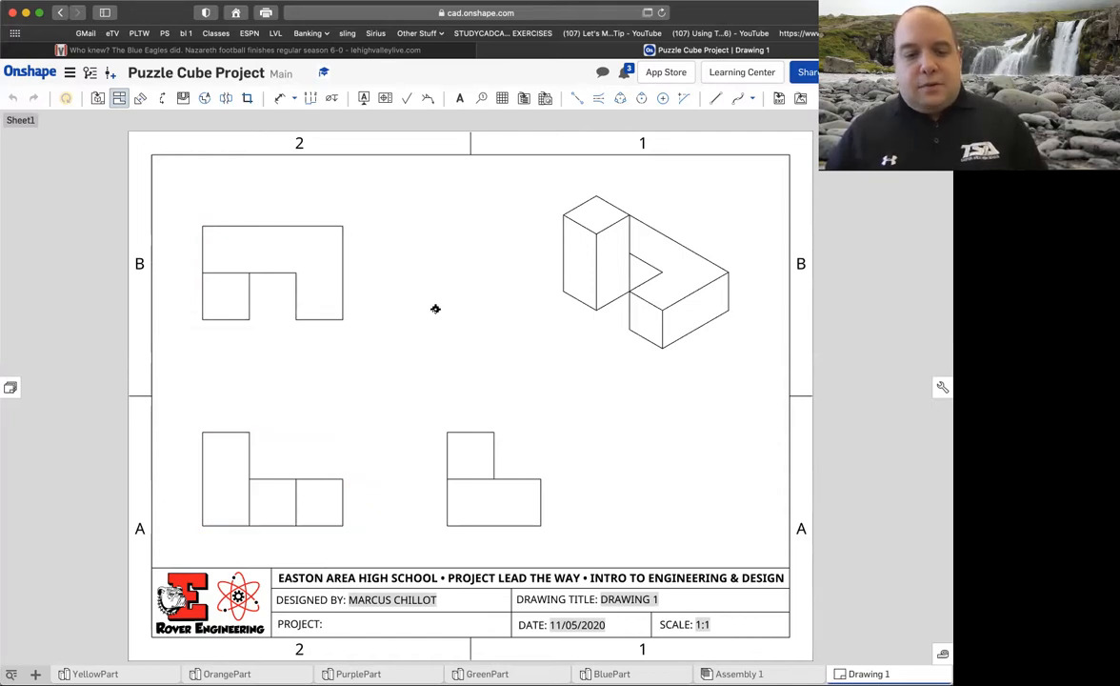
key("Escape")
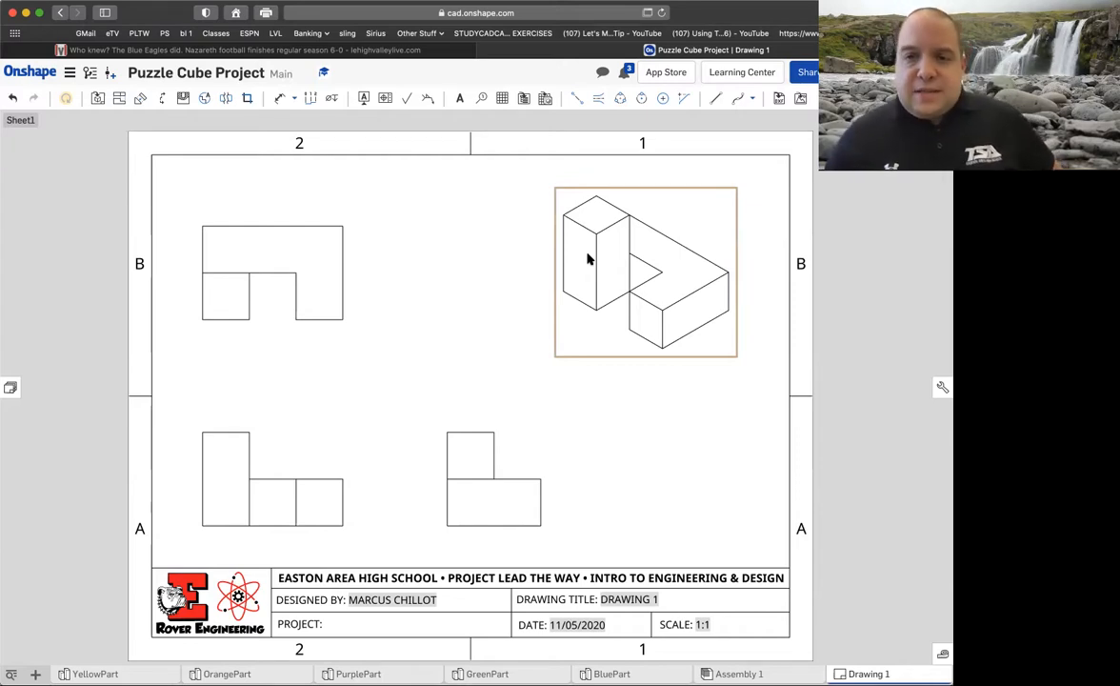
right_click(588, 259)
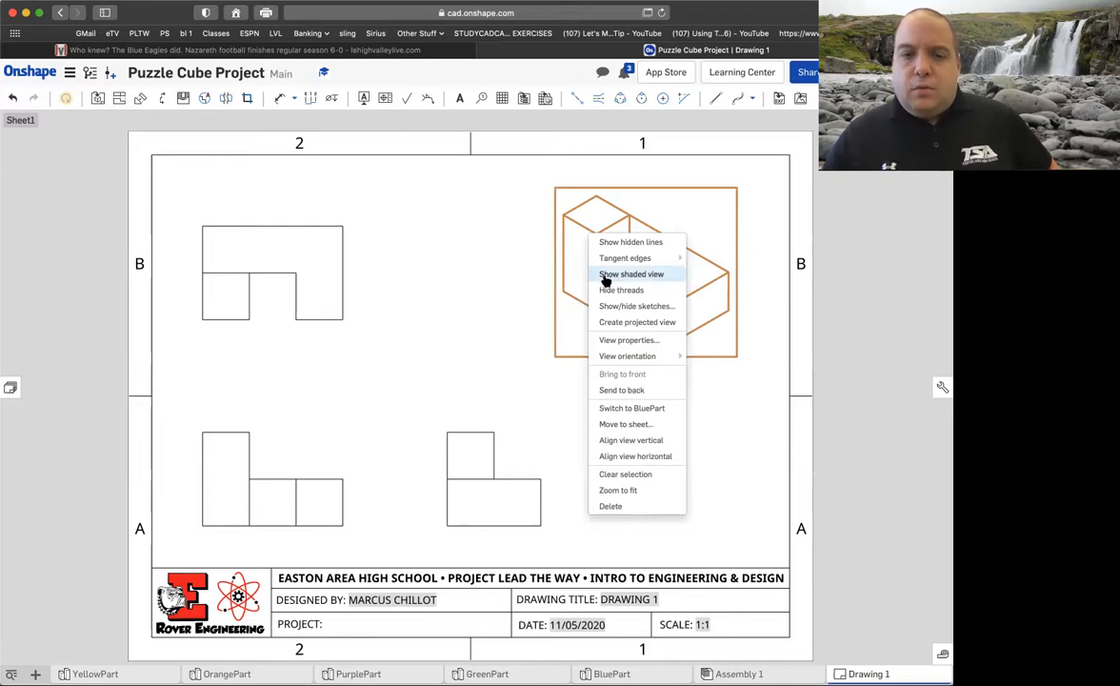
left_click(605, 276)
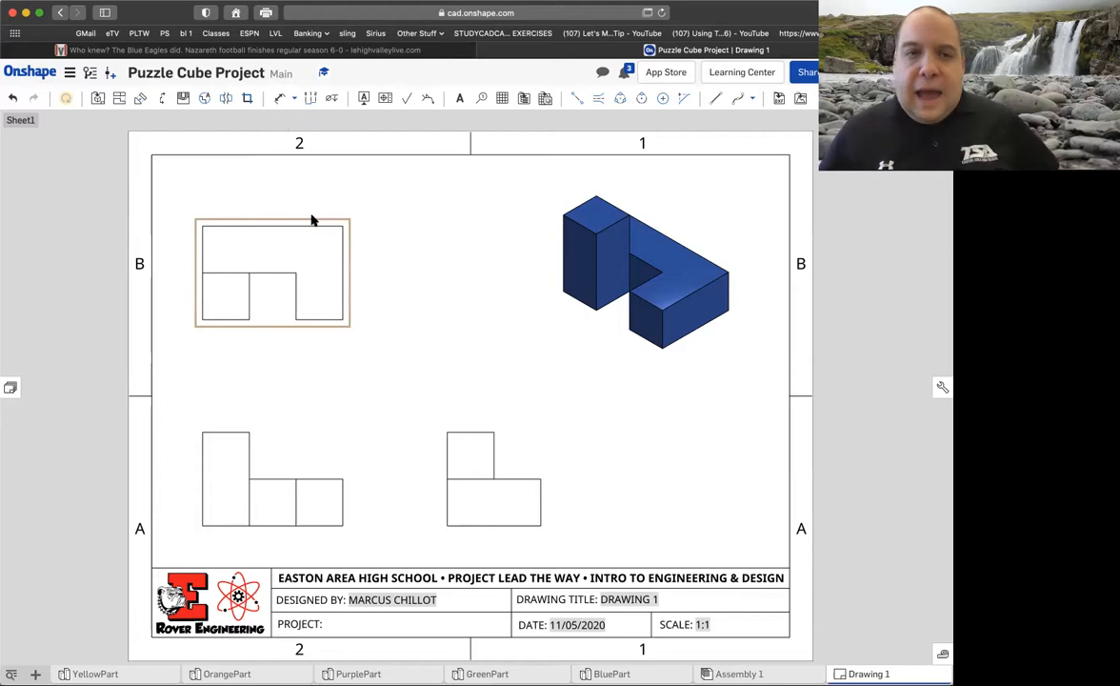
Dimension the height of the low step and the overall height of the front view, stacking both dimensions on its right side.
left_click(278, 101)
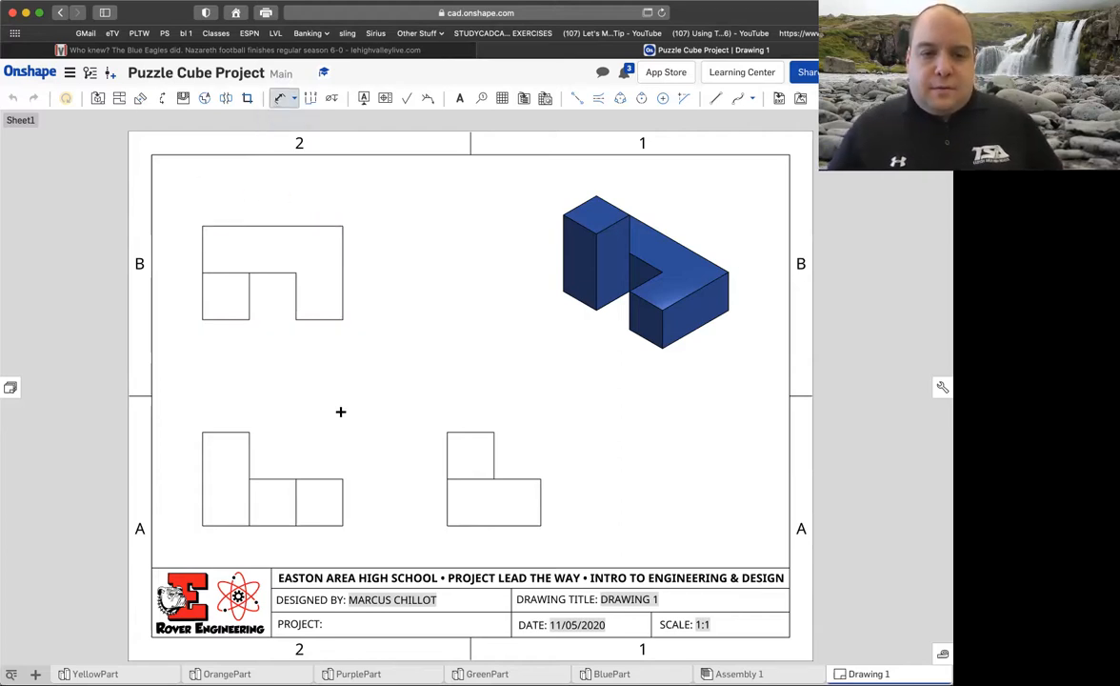
left_click(344, 491)
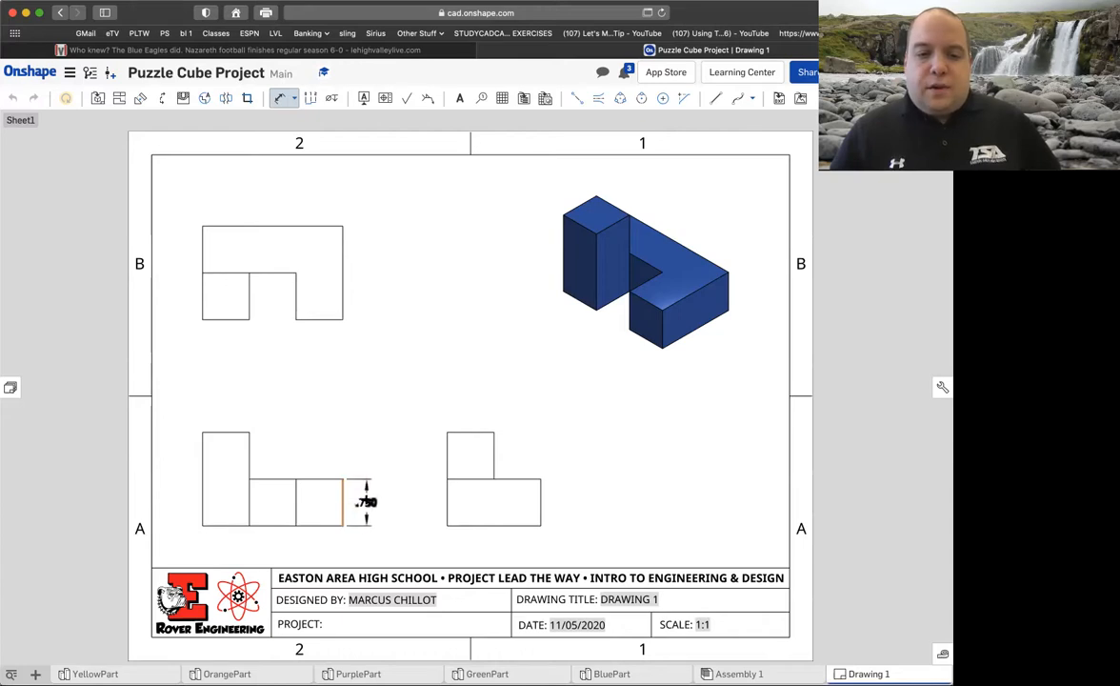
left_click(366, 502)
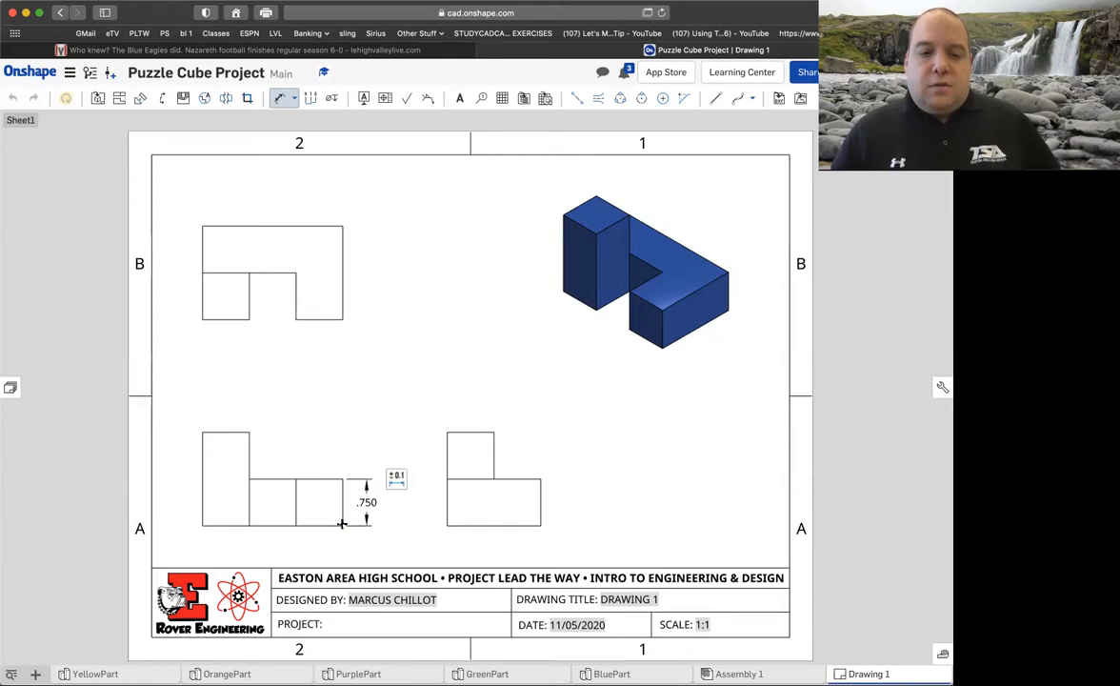
left_click(341, 524)
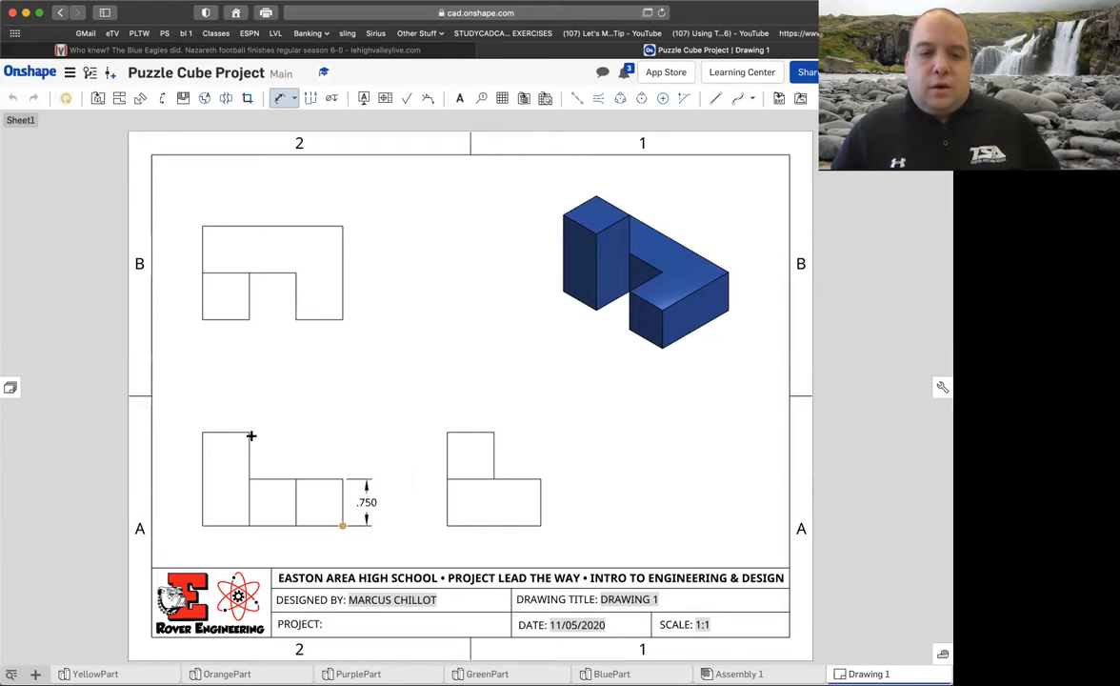
left_click(249, 432)
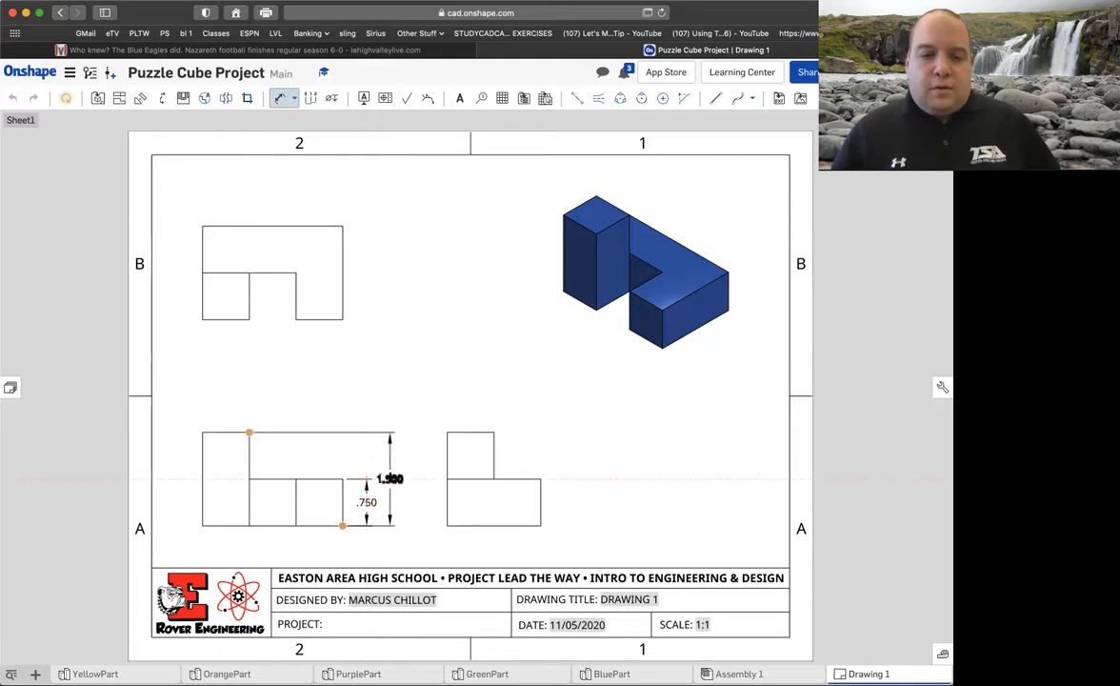
left_click(390, 479)
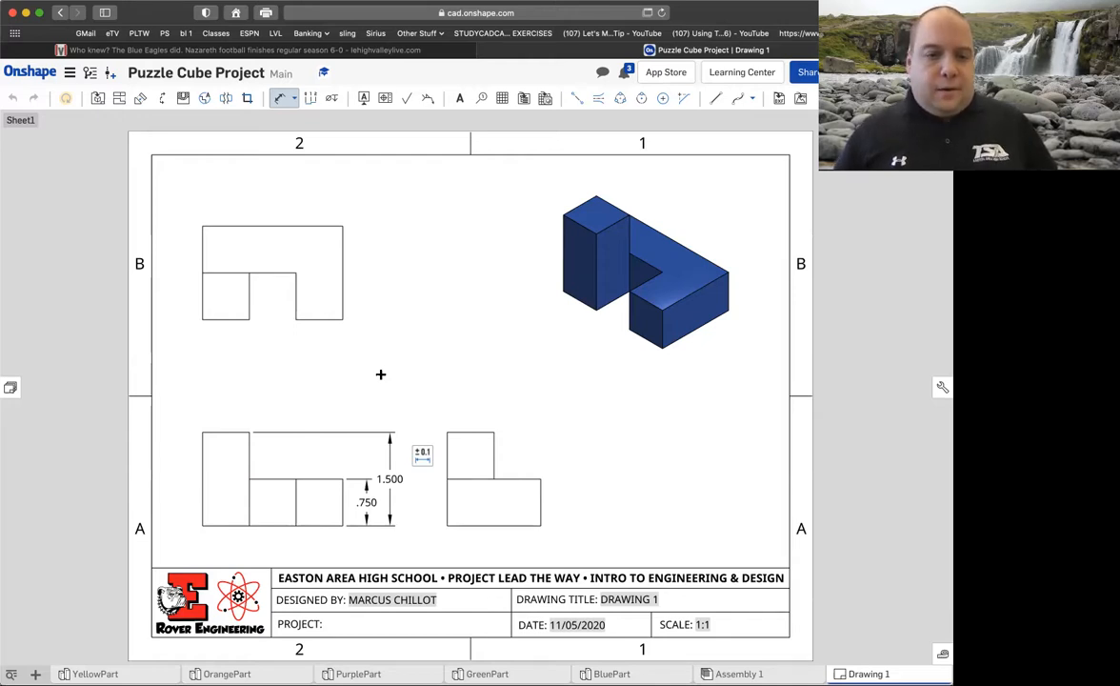
Dimension the overall width of the front view, placing the dimension between the front and top views.
left_click(203, 432)
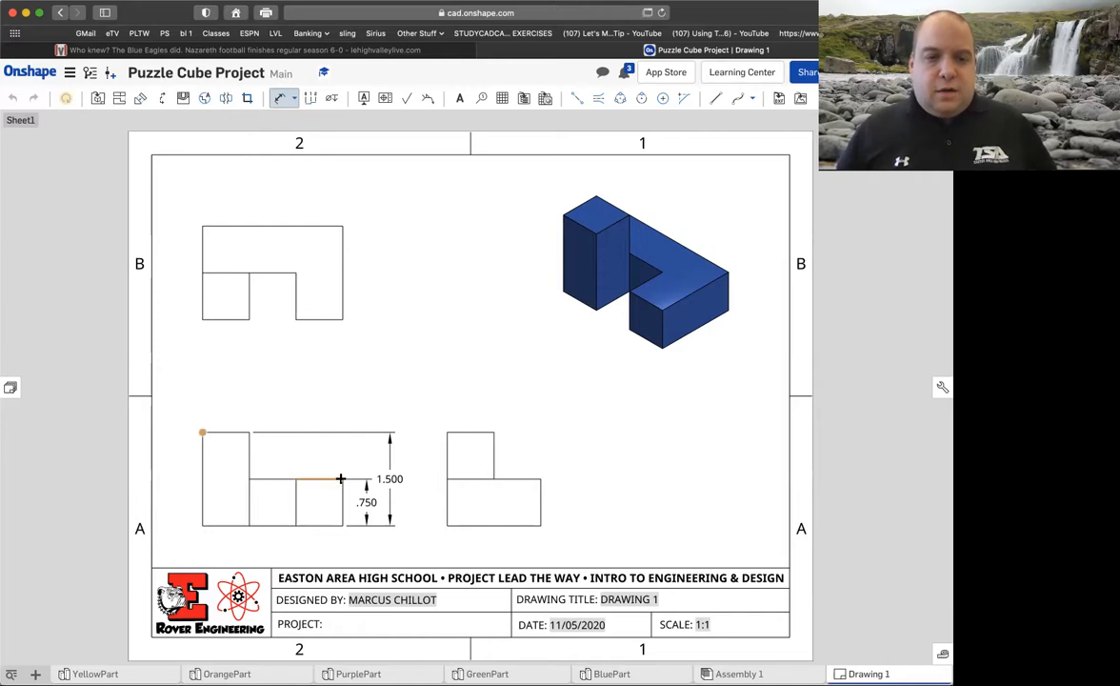
left_click(342, 479)
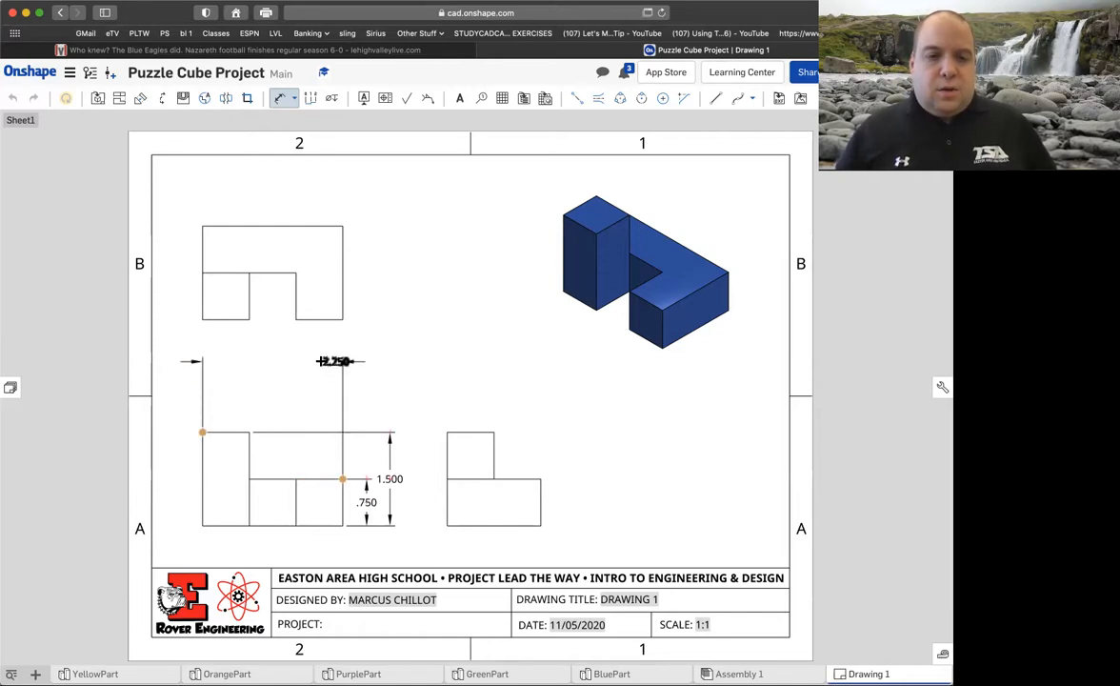
left_click(285, 352)
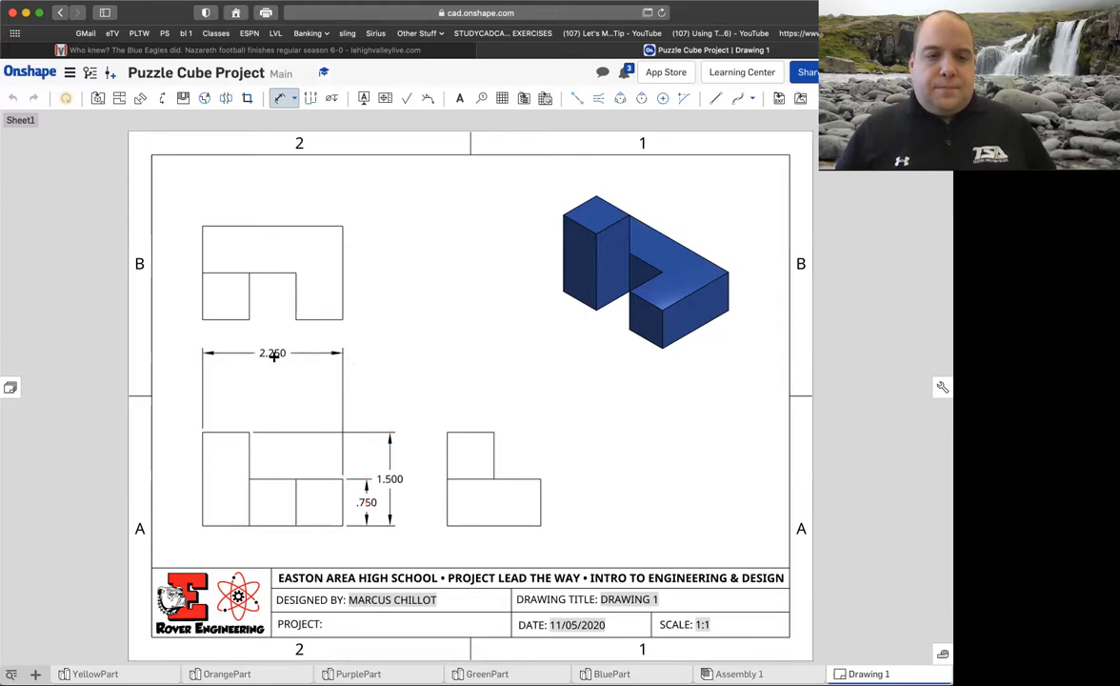
Dimension the front view from its left edge to the second step line and the tall column's width, stacking both below the overall width dimension.
left_click(202, 430)
left_click(295, 478)
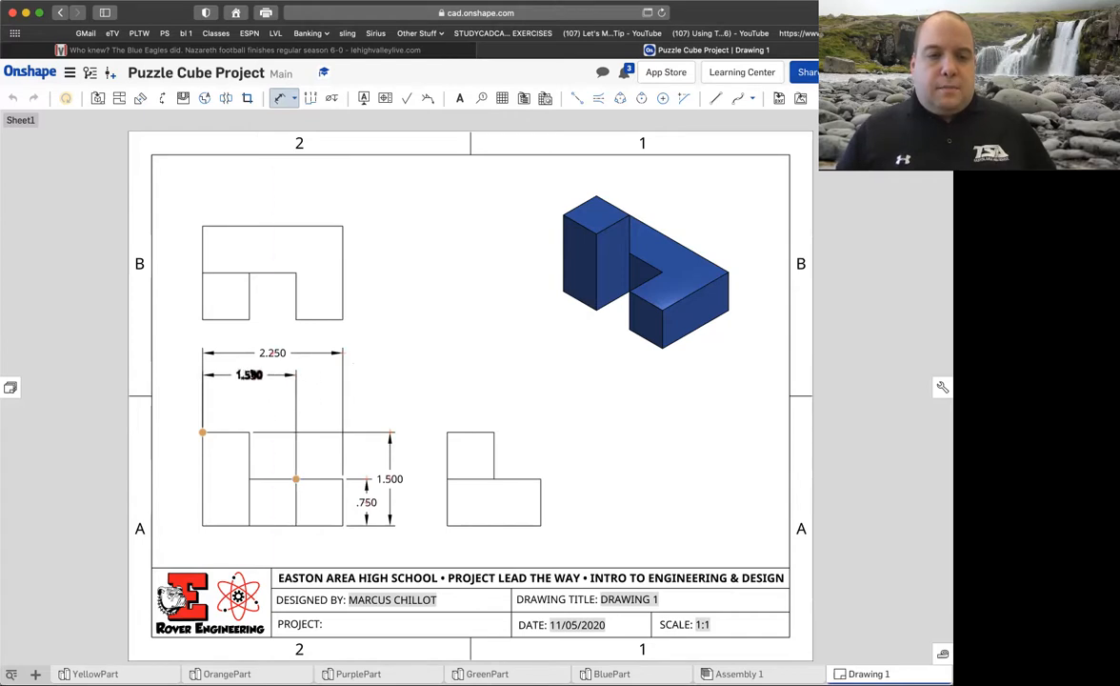
left_click(249, 375)
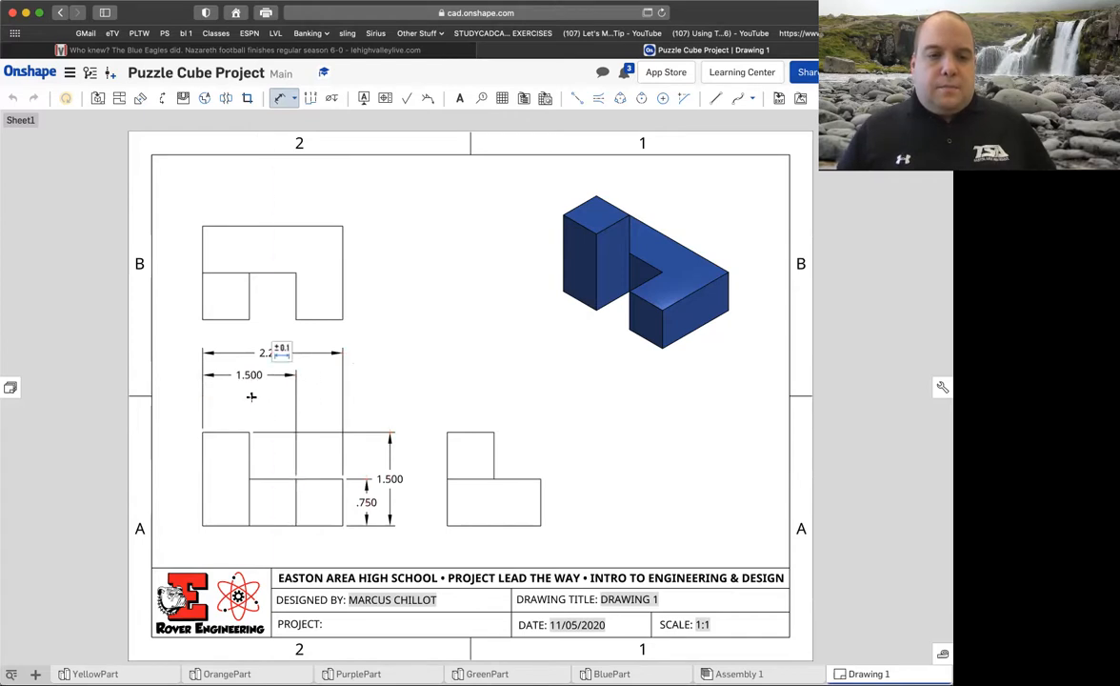
left_click(203, 431)
left_click(248, 432)
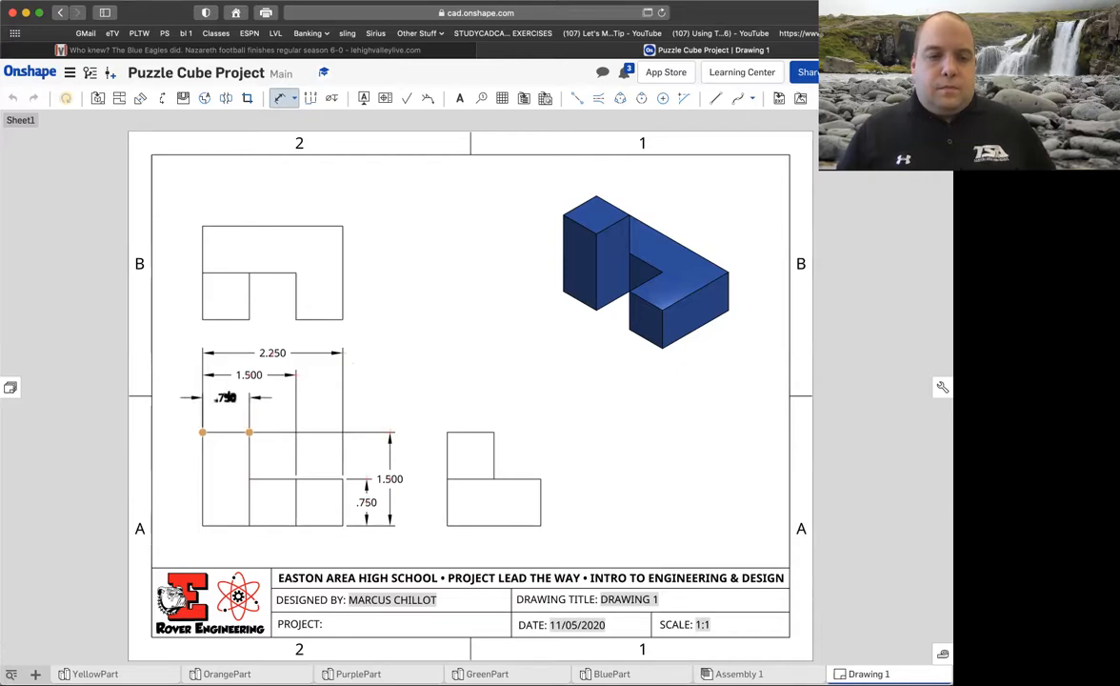
left_click(226, 396)
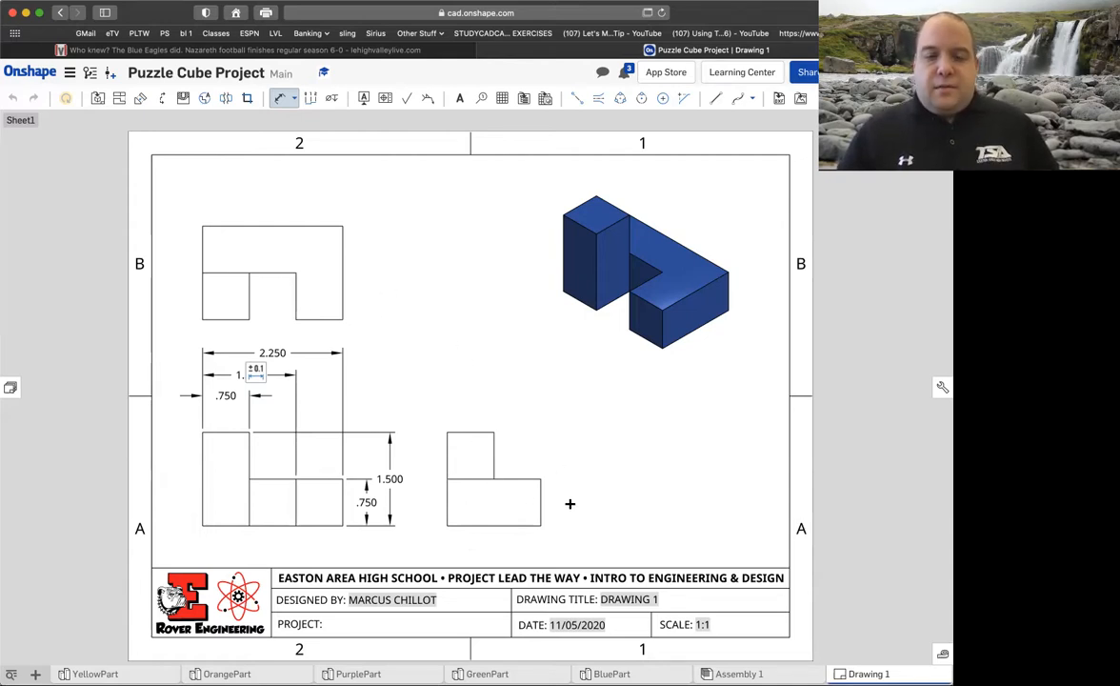
Dimension the overall width and the upper block's width of the right side view, stacking both above it in line with the front-view dimensions.
left_click(447, 431)
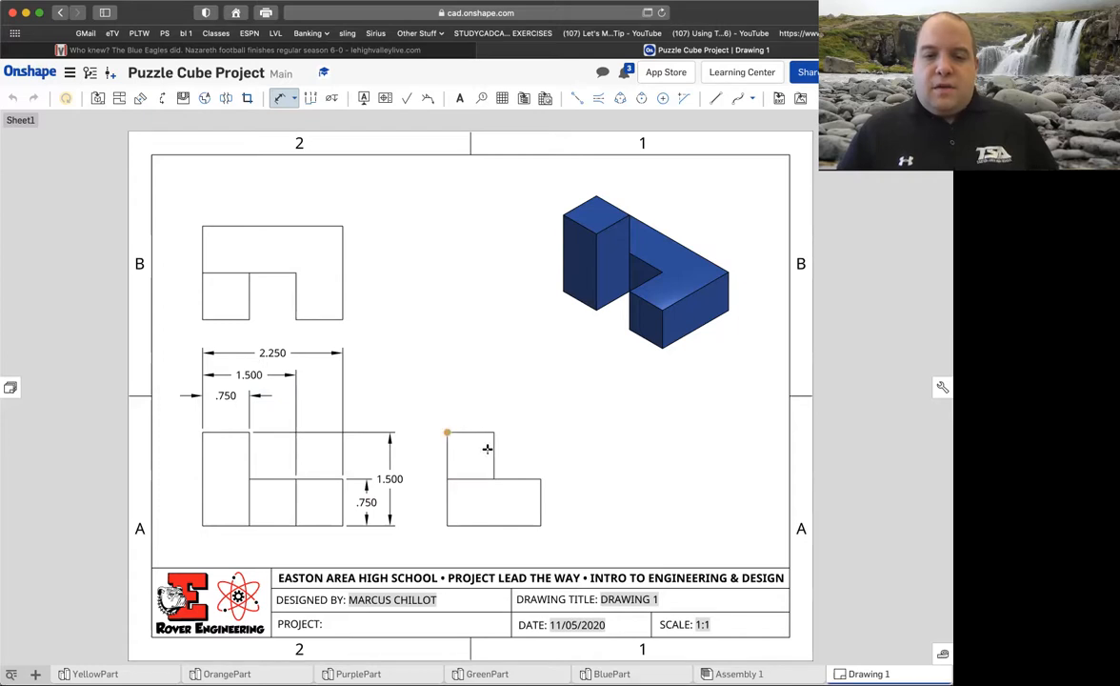
left_click(539, 479)
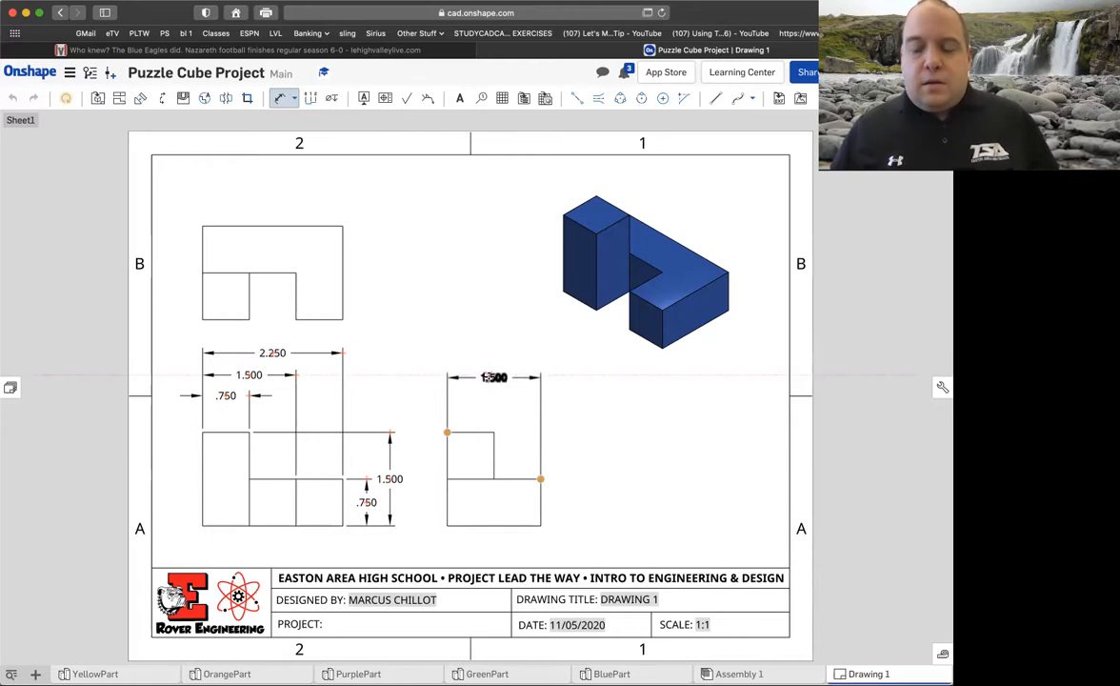
left_click(492, 376)
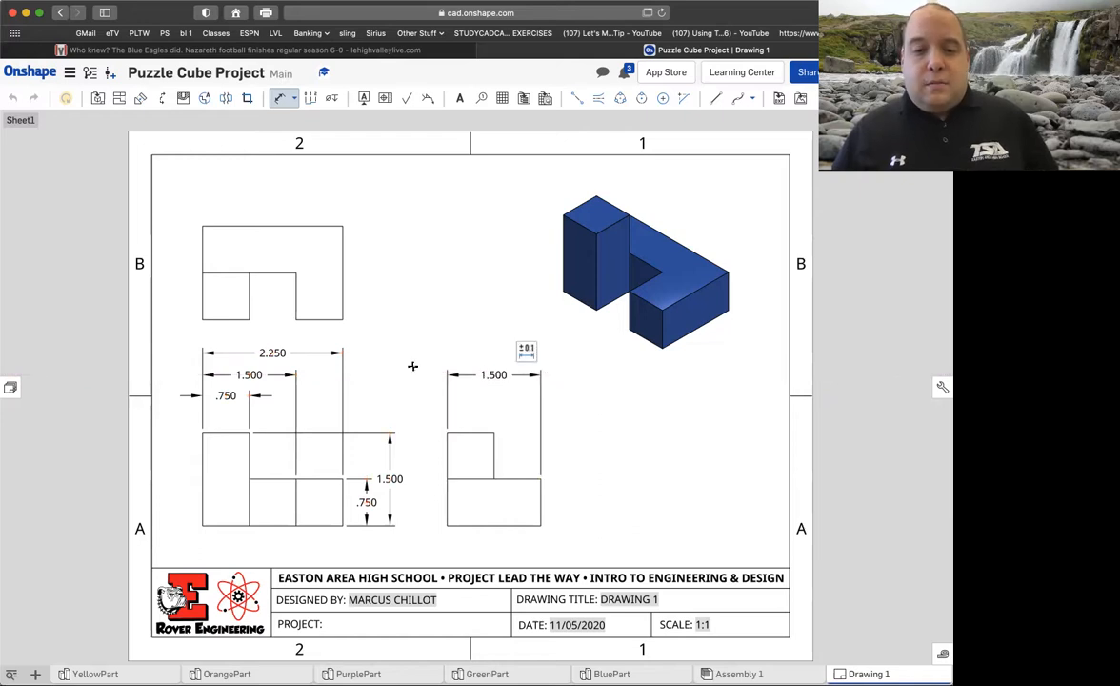
left_click(448, 432)
left_click(494, 432)
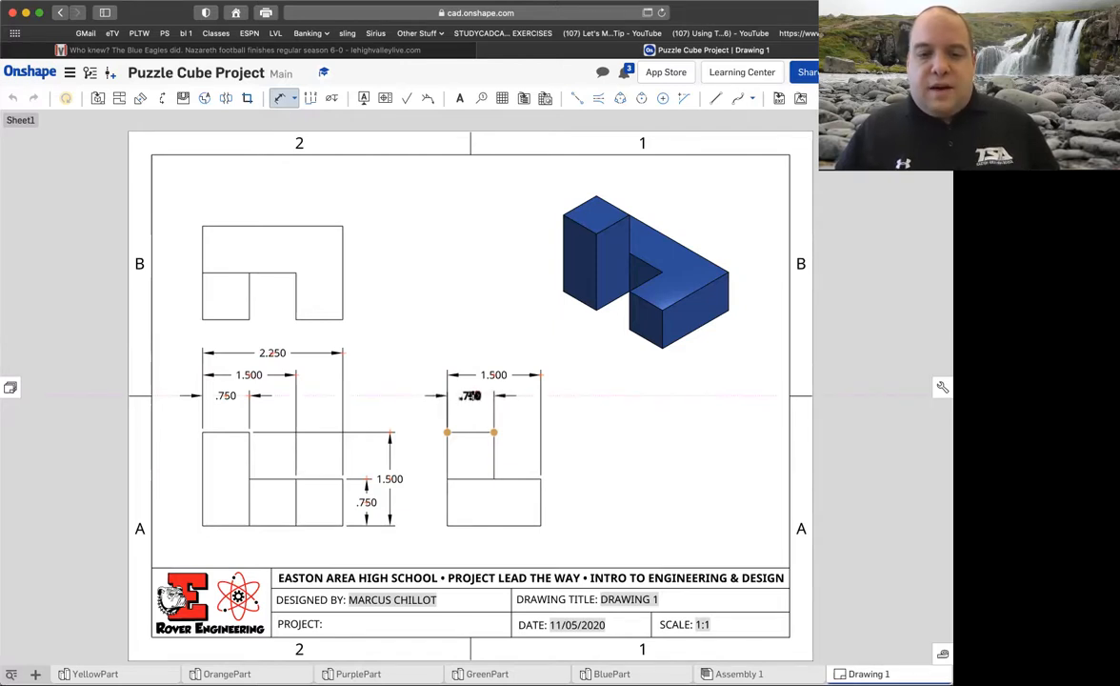
left_click(470, 395)
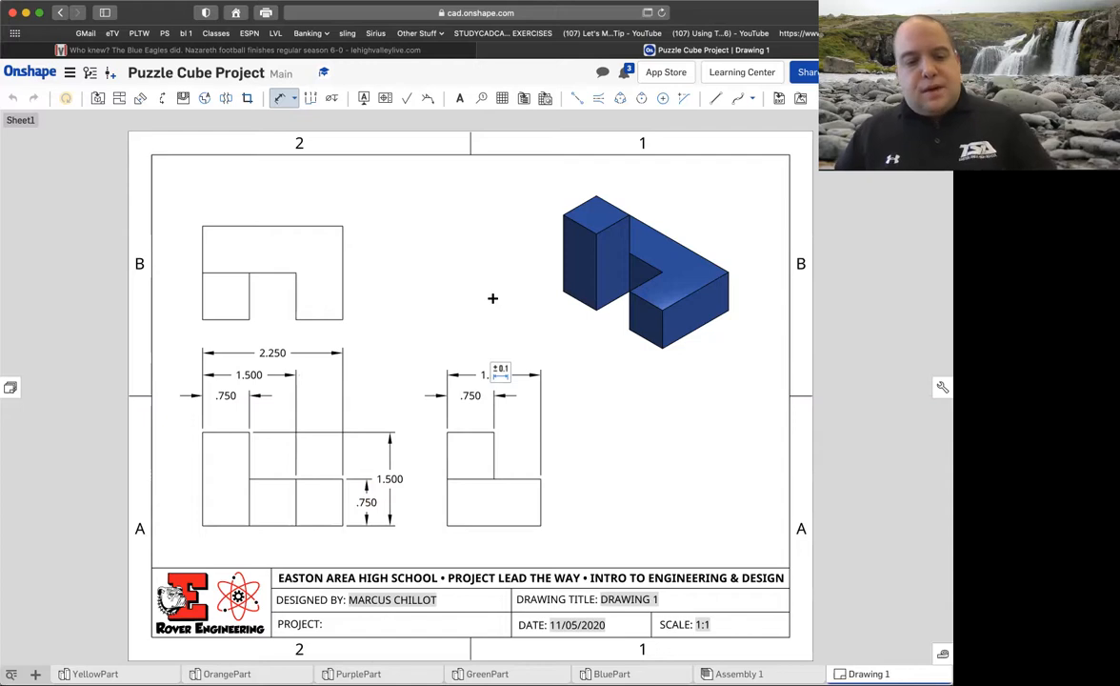
Spread the views apart by moving the isometric view farther into its corner, the side view slightly right and the top view slightly up.
key("Escape")
left_click_drag(581, 282, 616, 279)
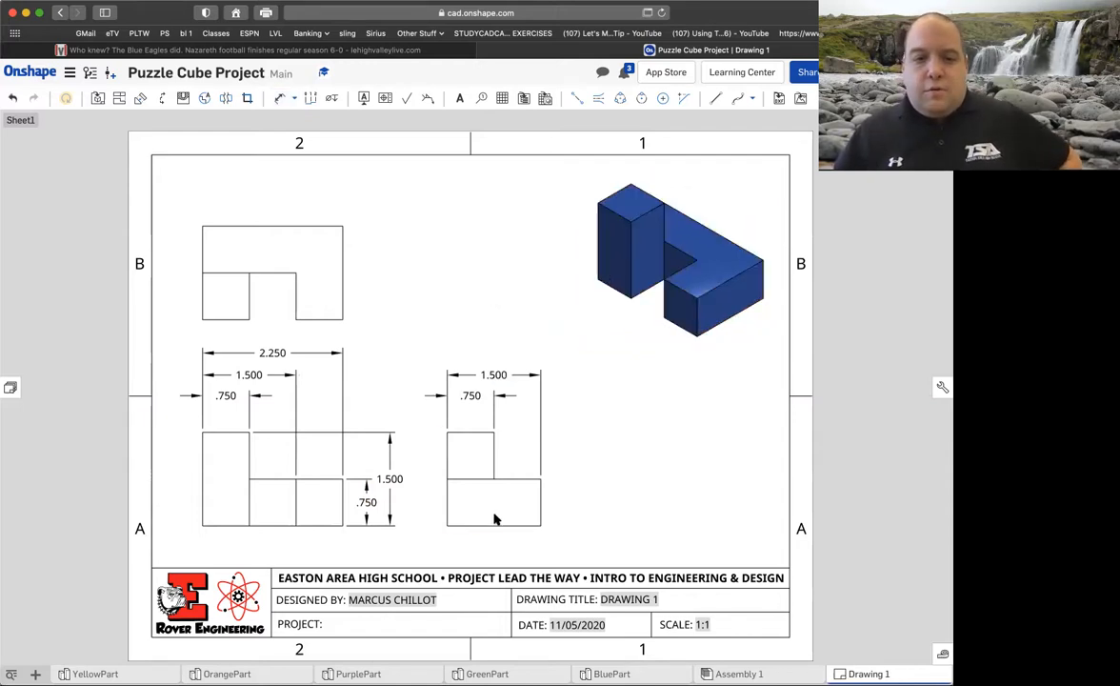
left_click_drag(503, 528, 520, 527)
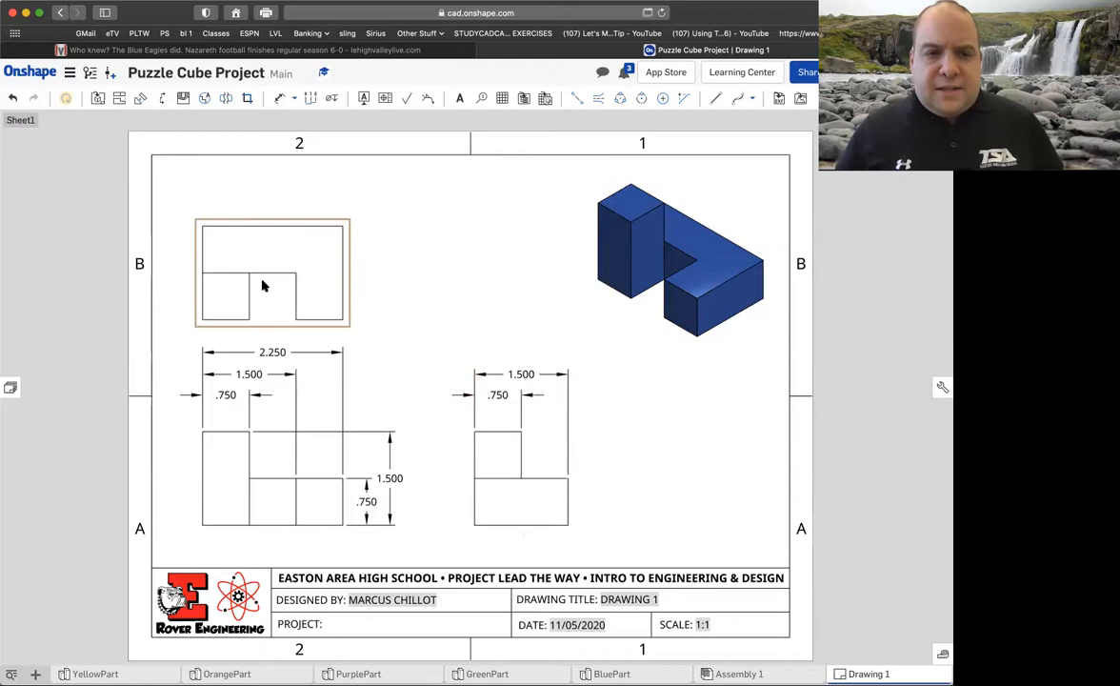
left_click_drag(264, 282, 267, 264)
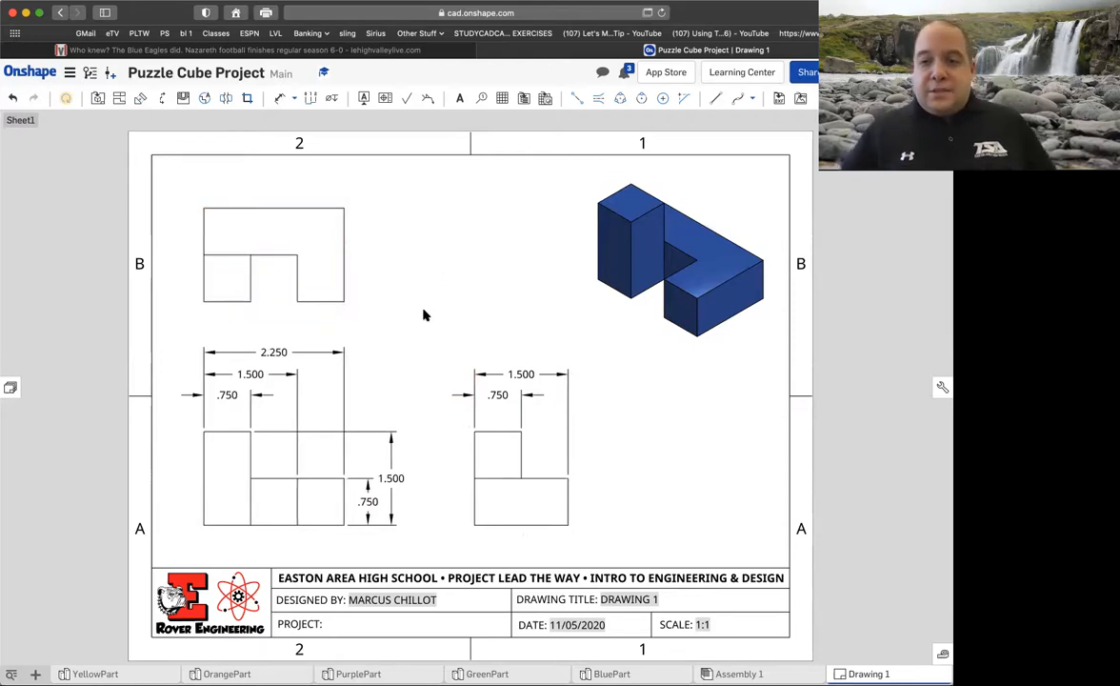
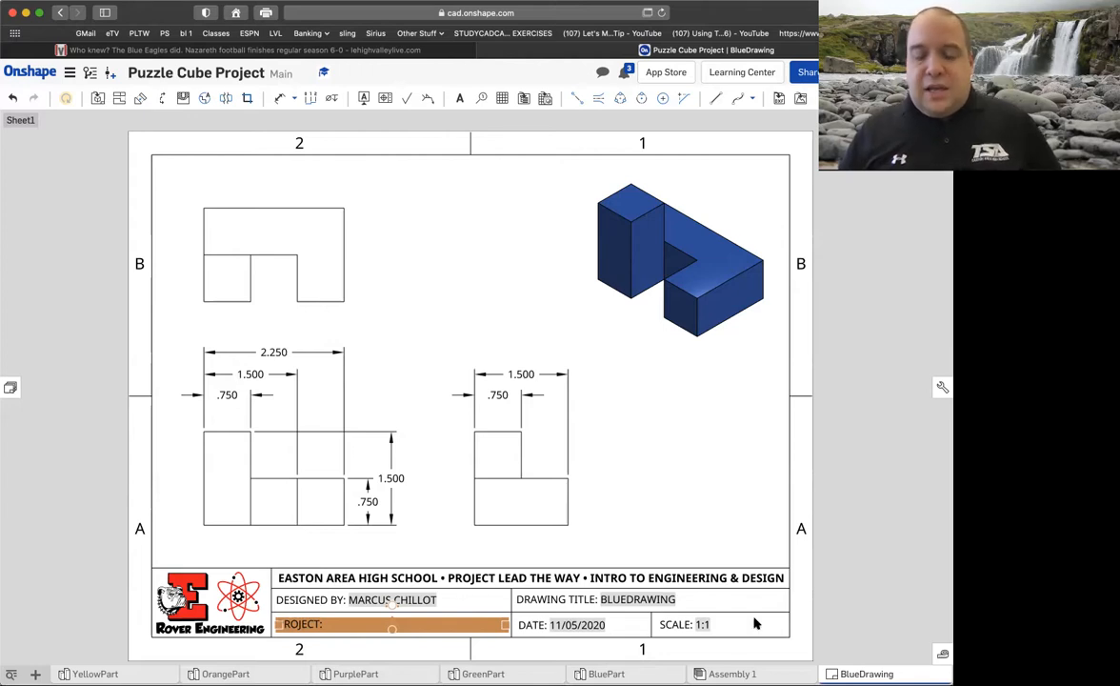
Open Assembly 1 and add a new exploded view to it.
mouse_move(853, 673)
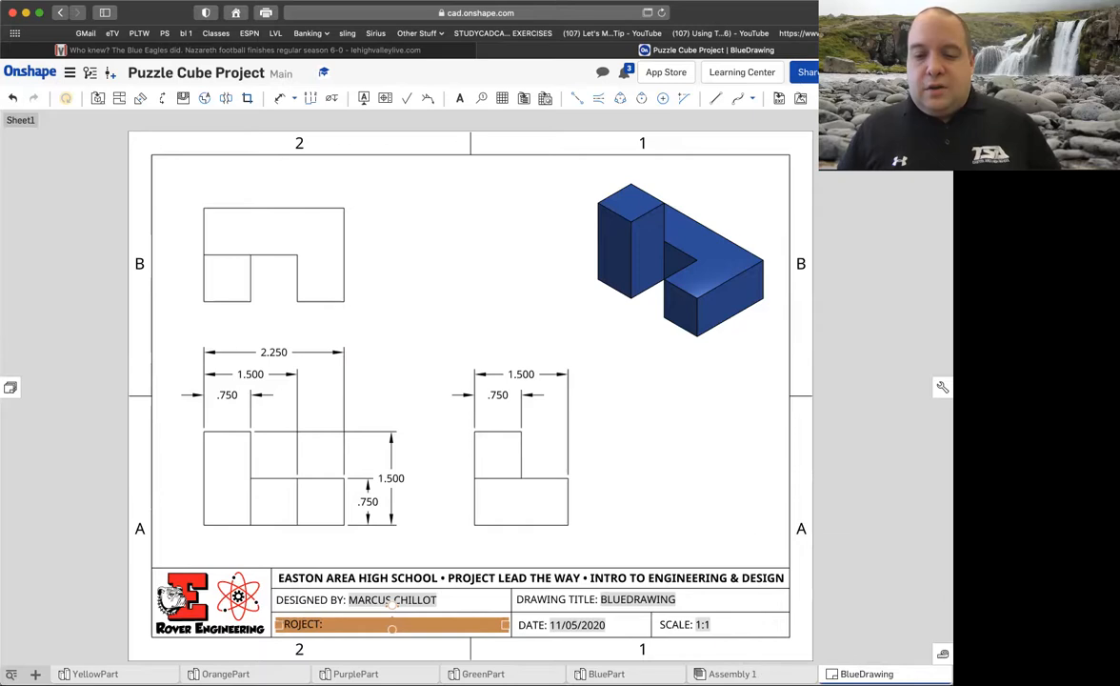
mouse_move(619, 674)
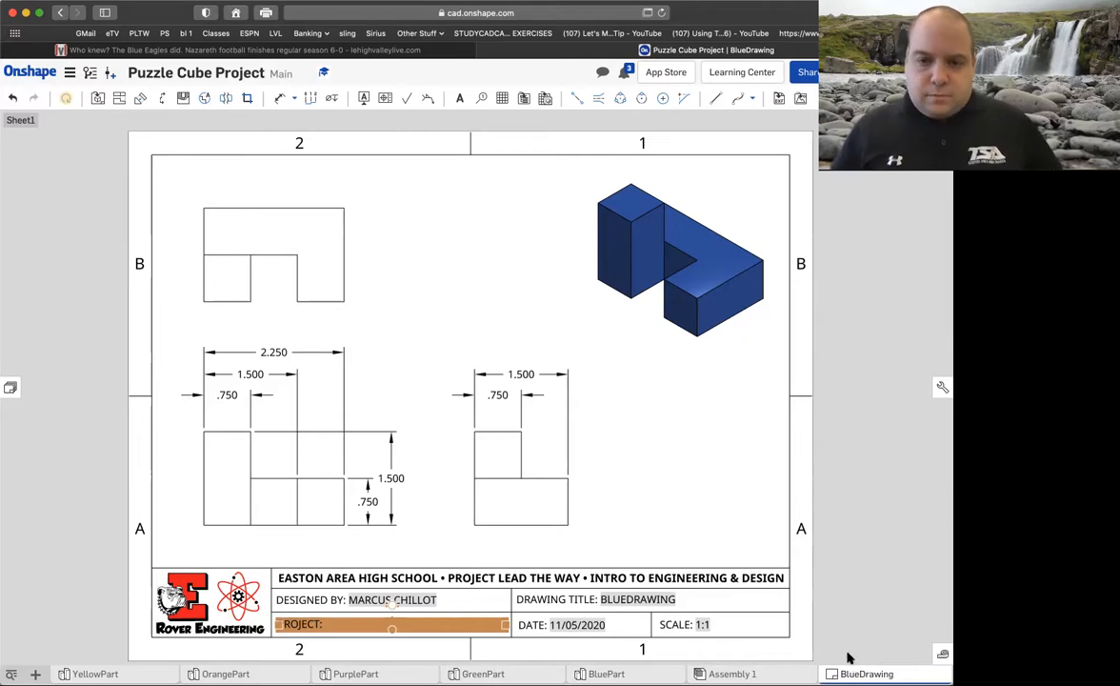
left_click(733, 674)
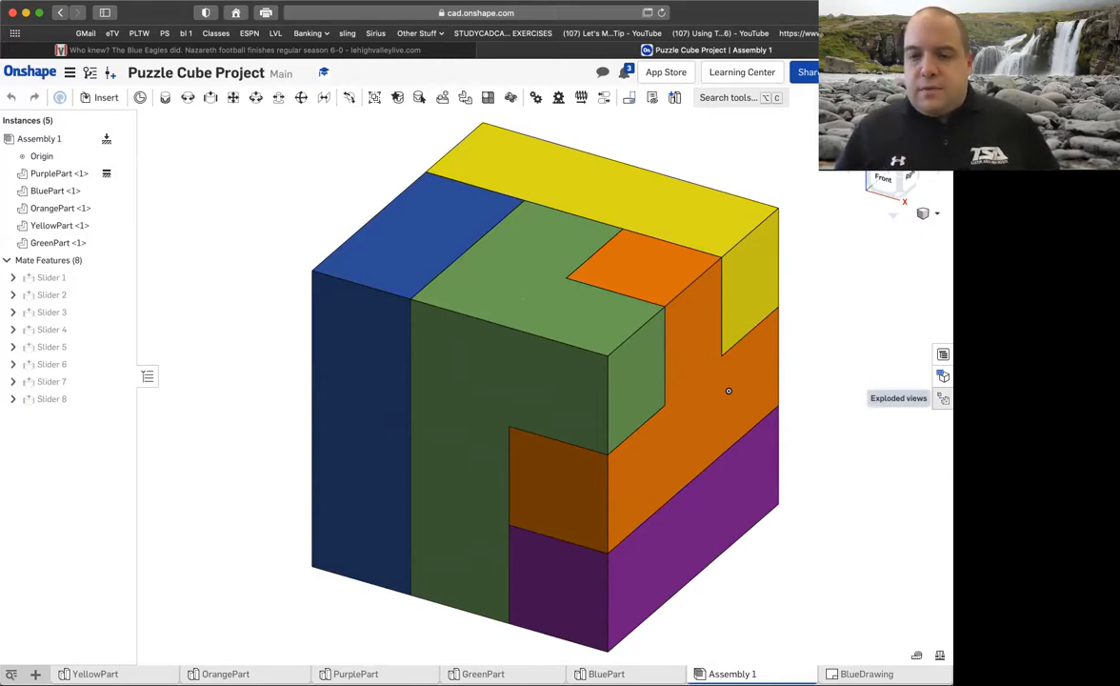
left_click(943, 398)
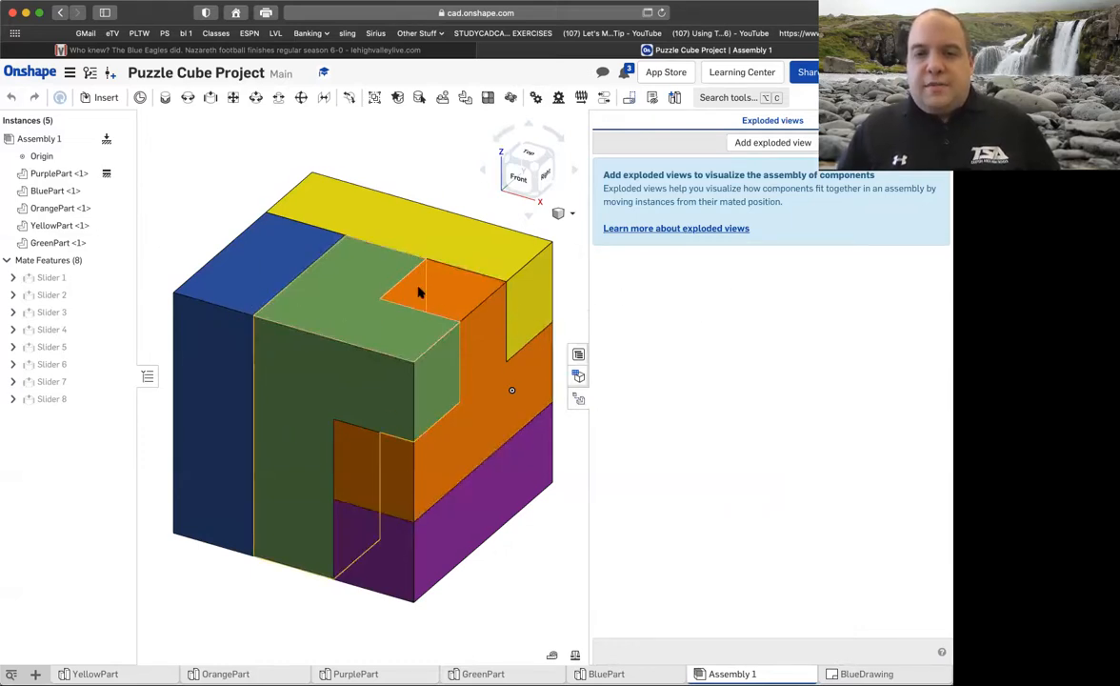
left_click(757, 145)
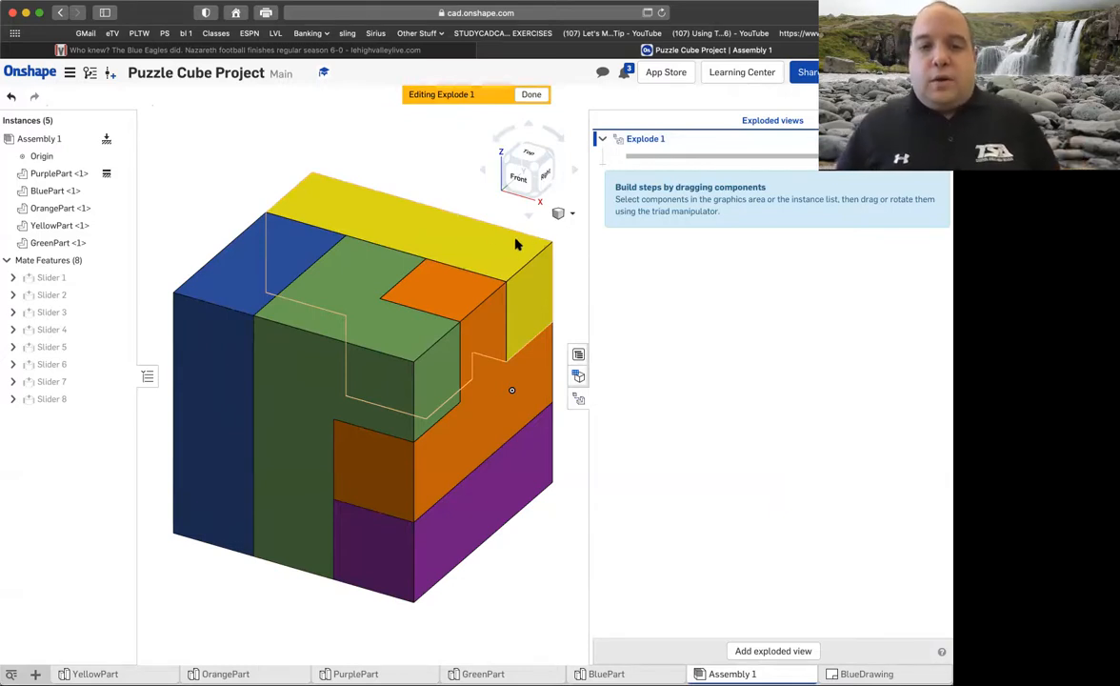
Add an explode step that moves YellowPart about 2.3 in straight up from the cube, with explode lines shown.
left_click(401, 224)
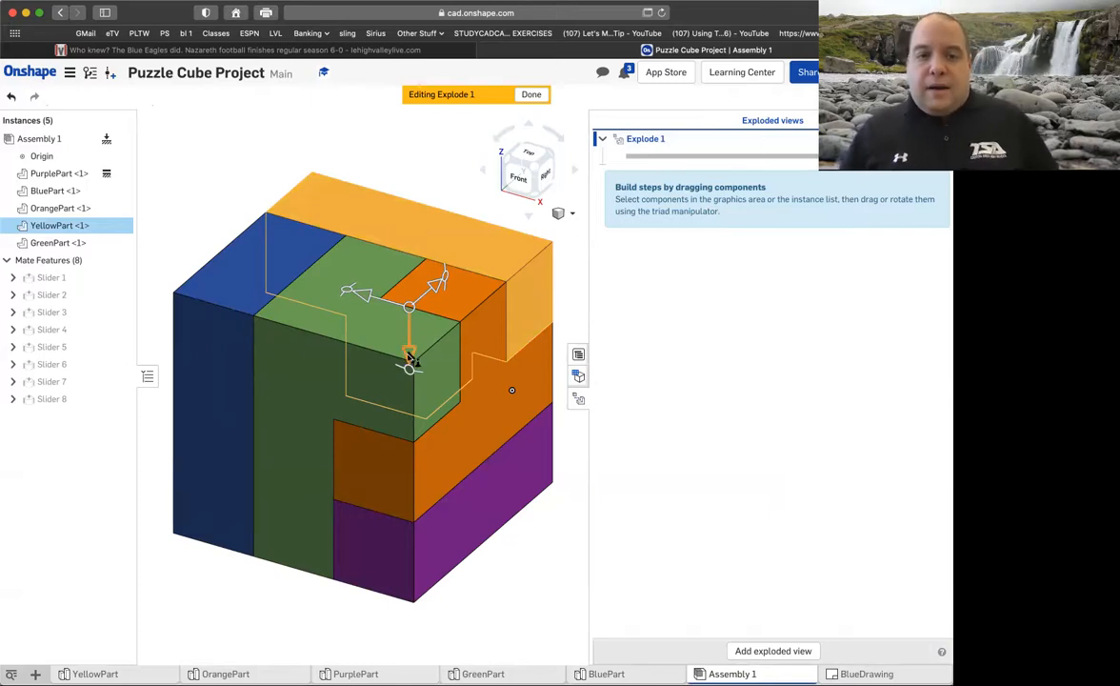
left_click_drag(409, 356, 408, 188)
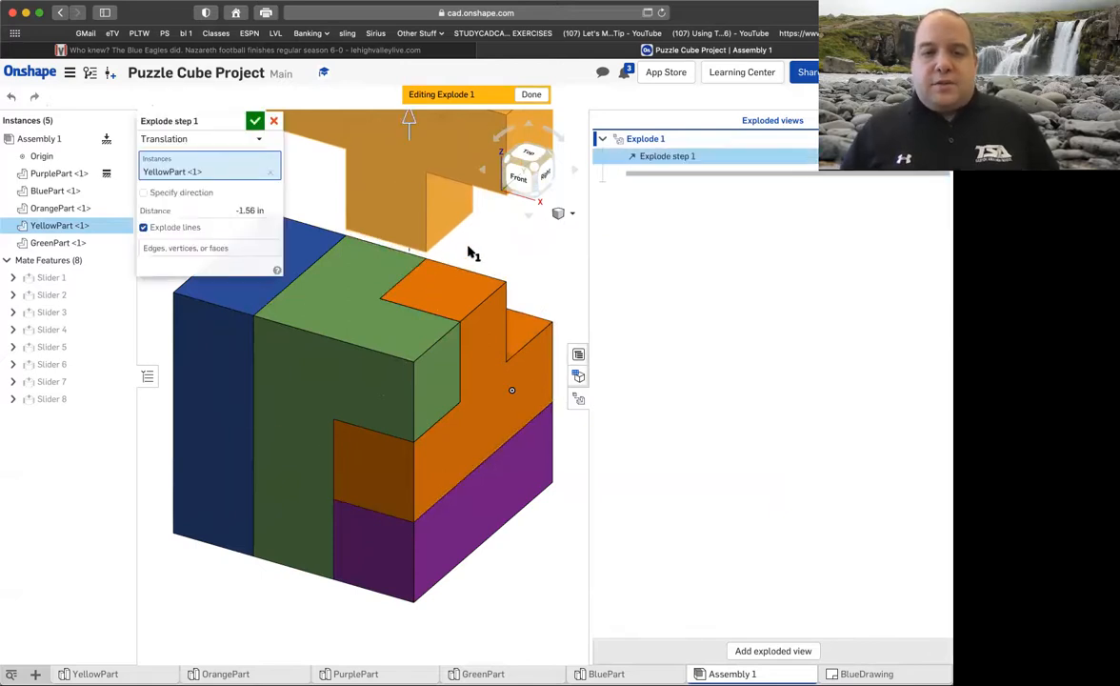
scroll(468, 258, "down", 3)
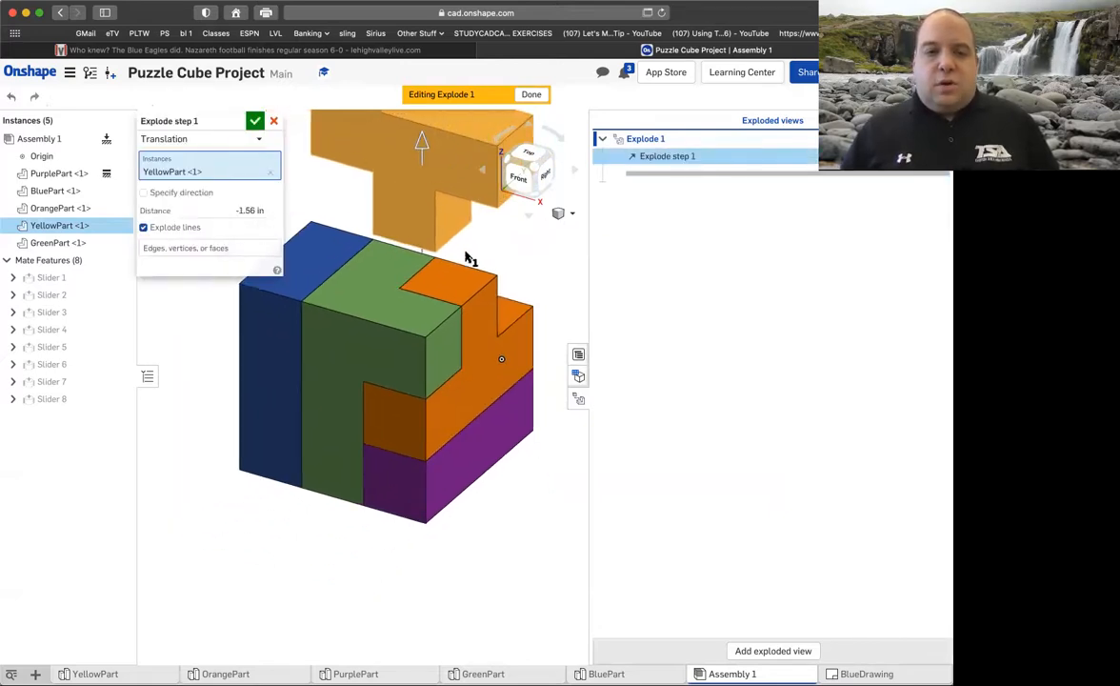
scroll(468, 257, "down", 2)
scroll(452, 290, "down", 3)
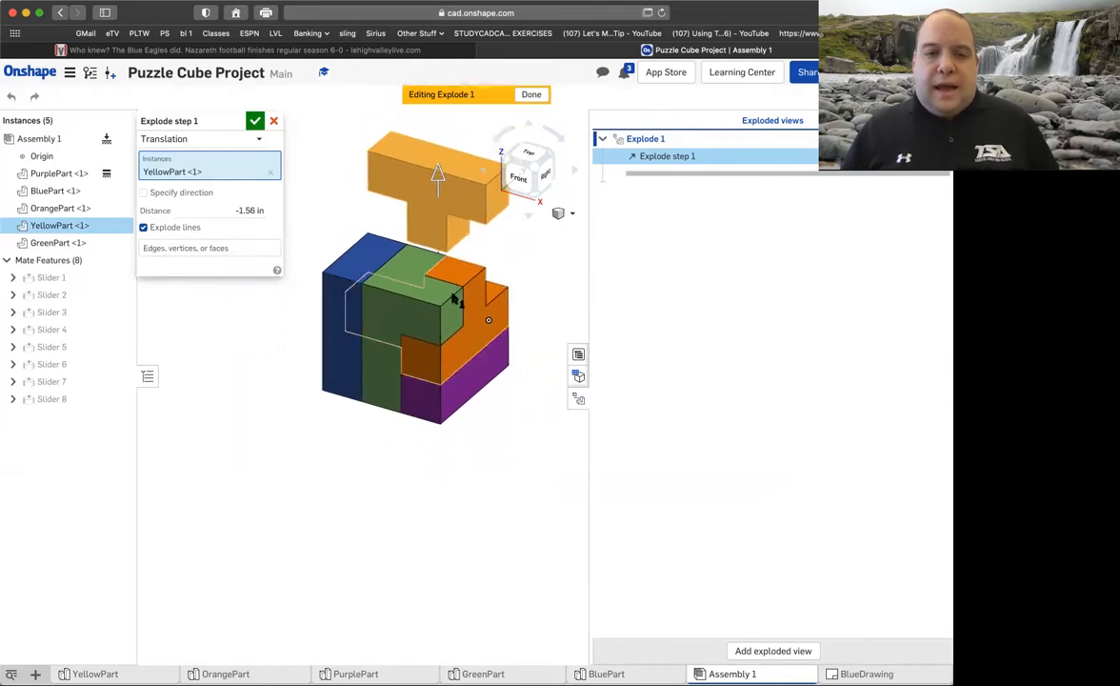
middle_click_drag(430, 318, 401, 388)
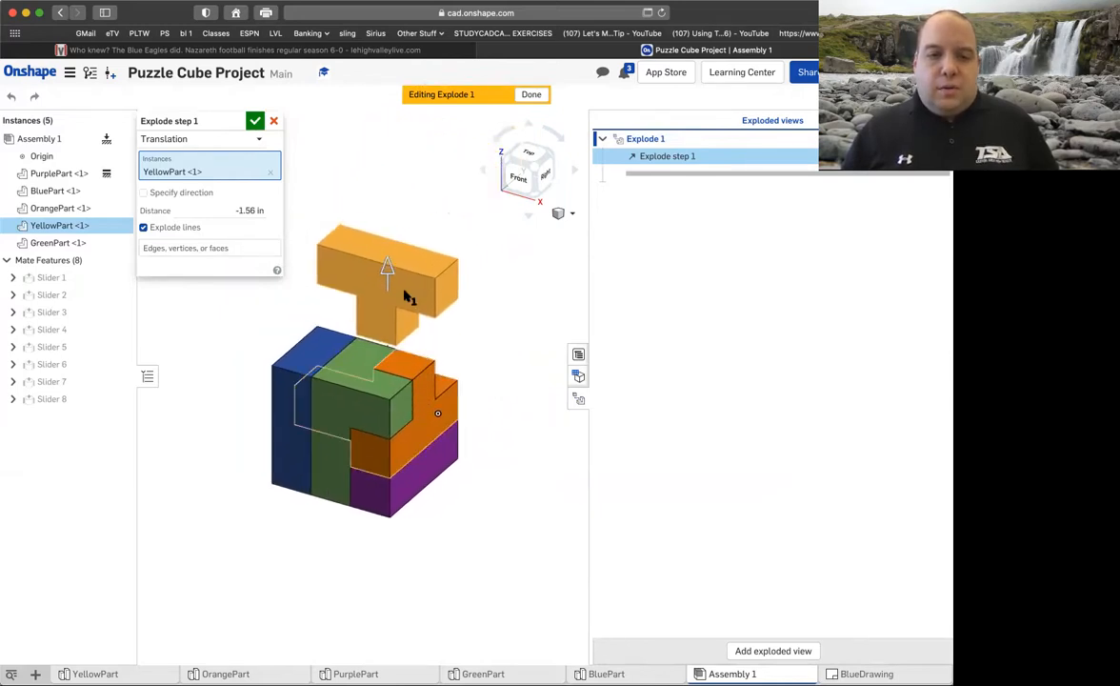
left_click_drag(389, 278, 387, 221)
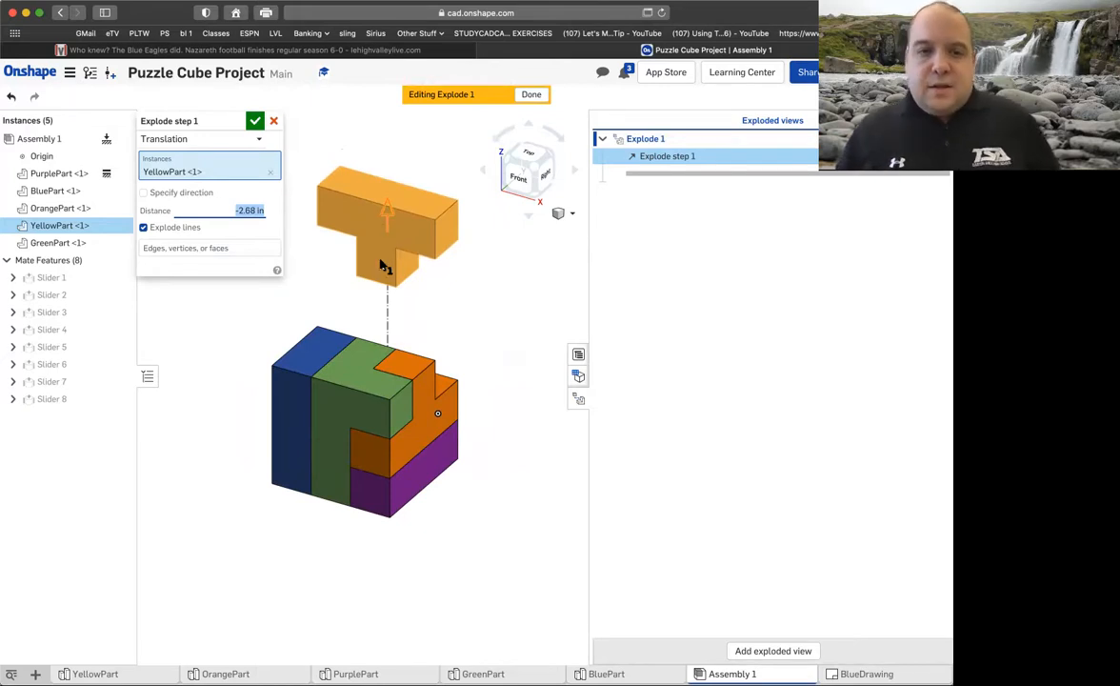
mouse_move(386, 227)
left_mouse_down()
mouse_move(379, 286)
mouse_move(380, 227)
mouse_move(380, 238)
left_mouse_up()
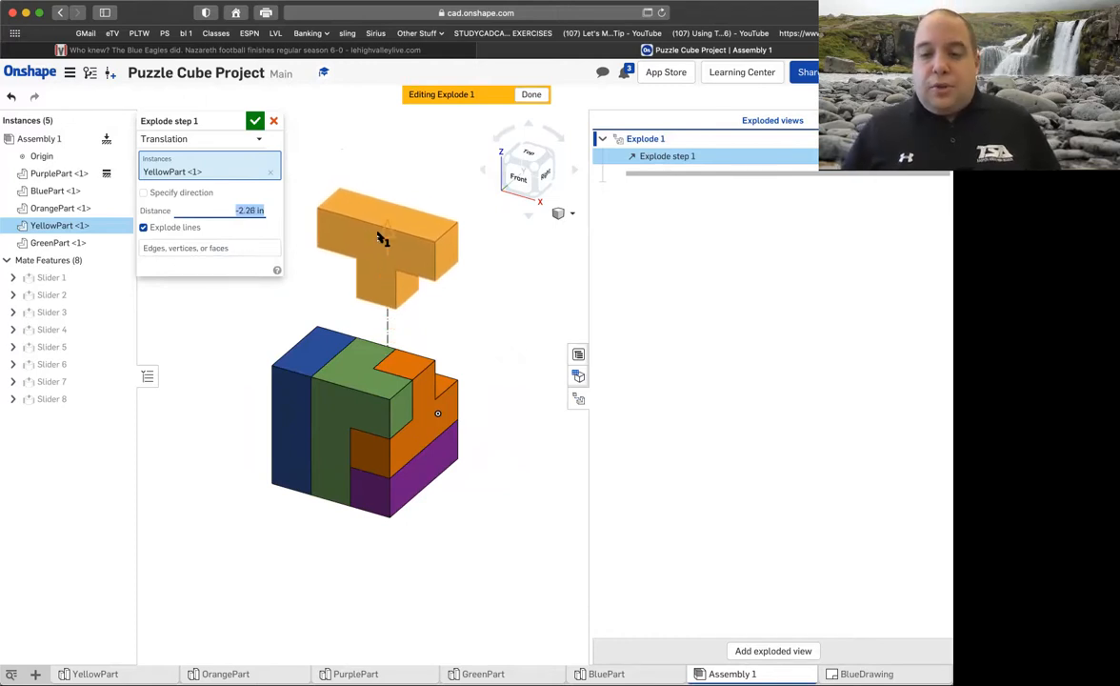
left_click(256, 121)
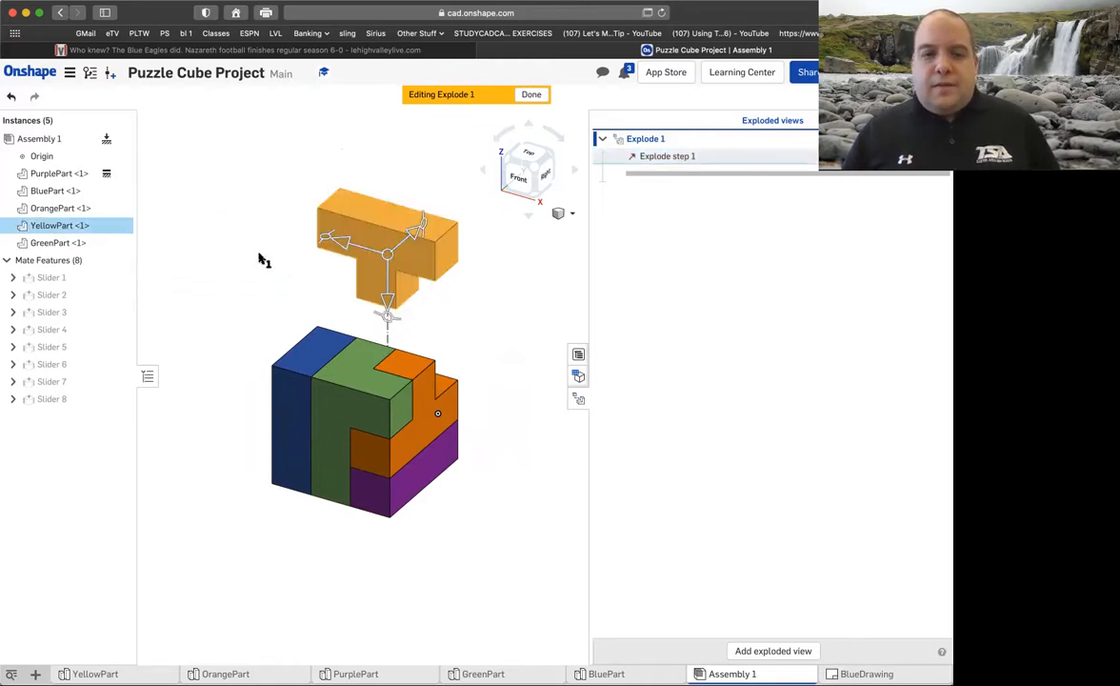
Explode BluePart about 2.69 in off the cube's left side and OrangePart about 3.66 in off its right side as separate steps.
left_click(303, 360)
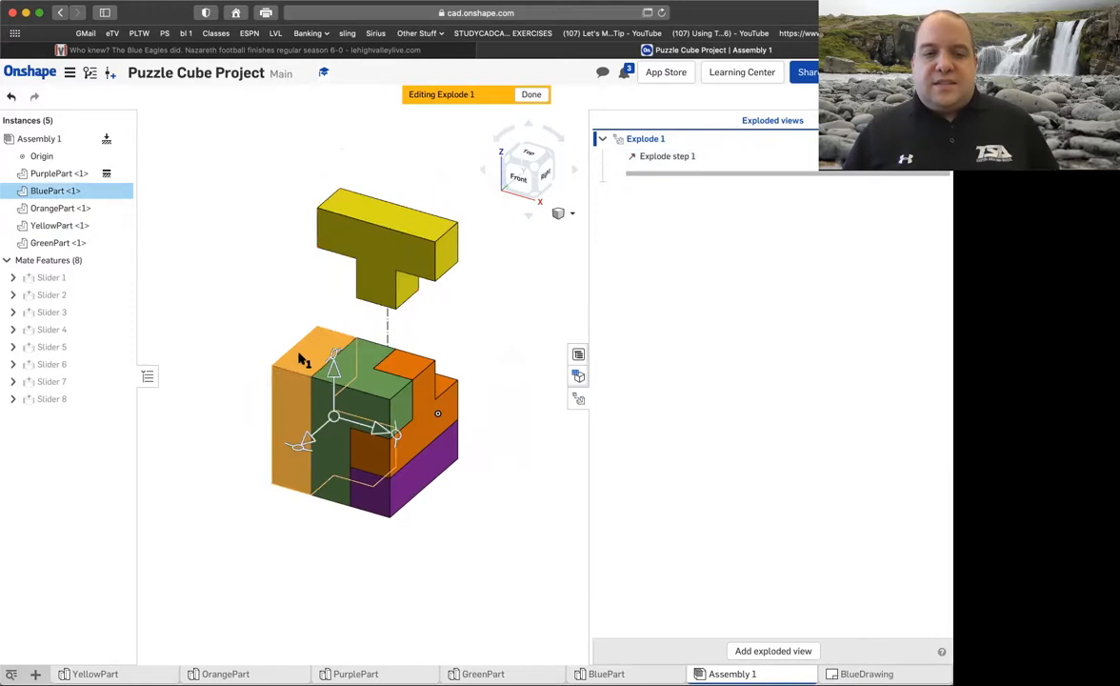
left_click_drag(341, 420, 240, 393)
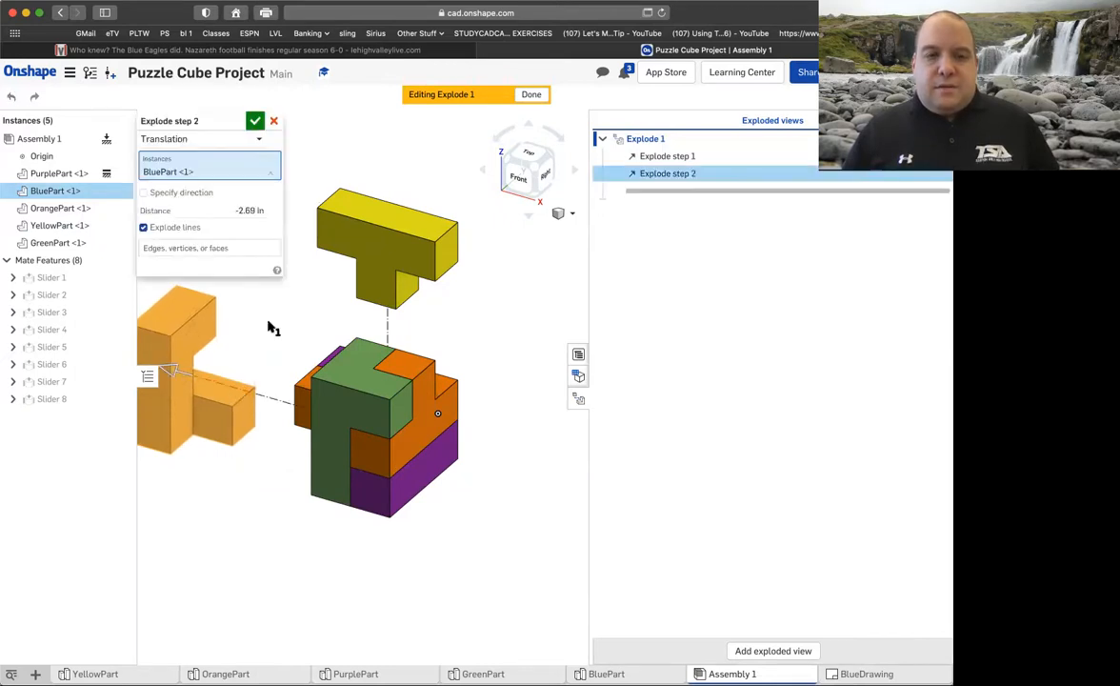
left_click(254, 120)
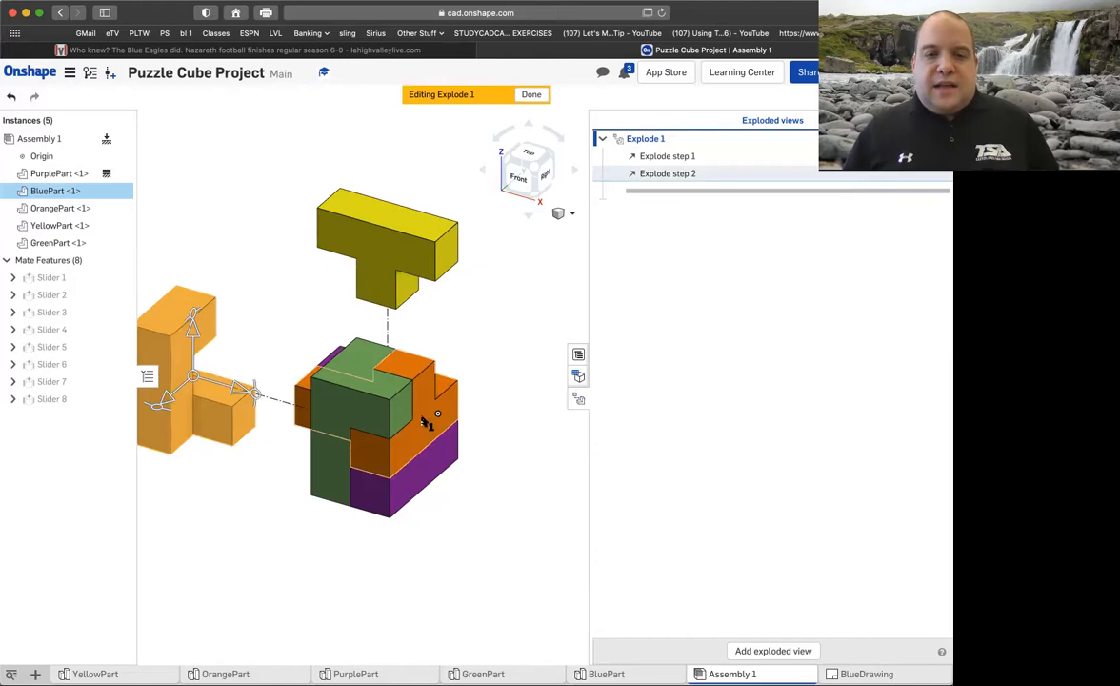
left_click(427, 420)
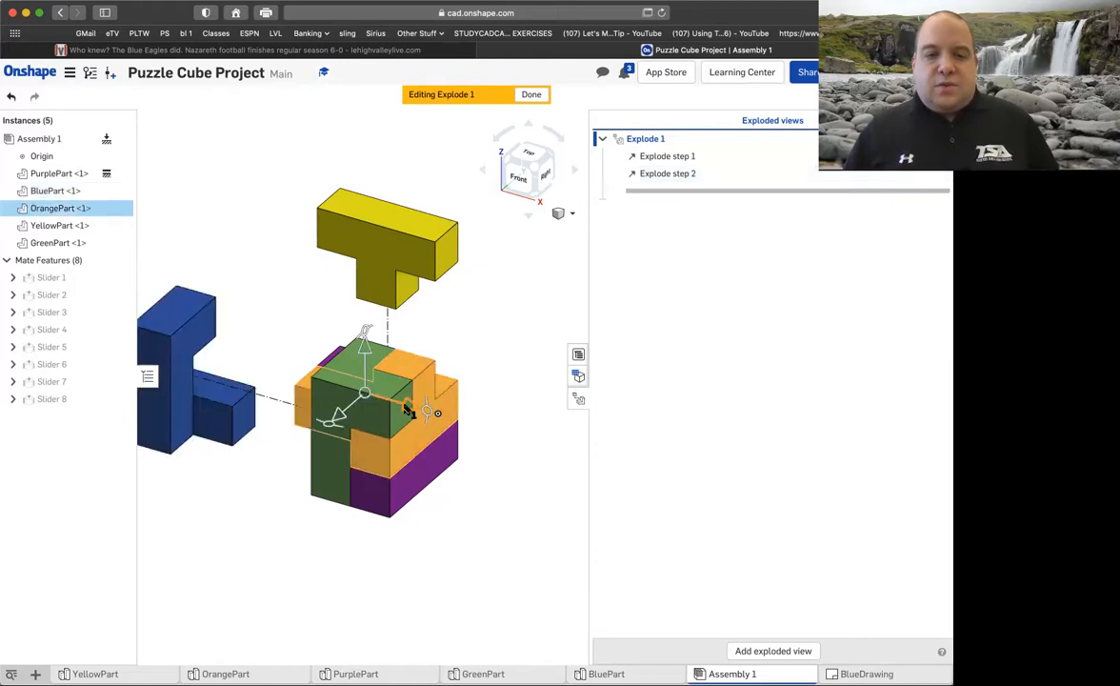
left_click_drag(447, 411, 593, 473)
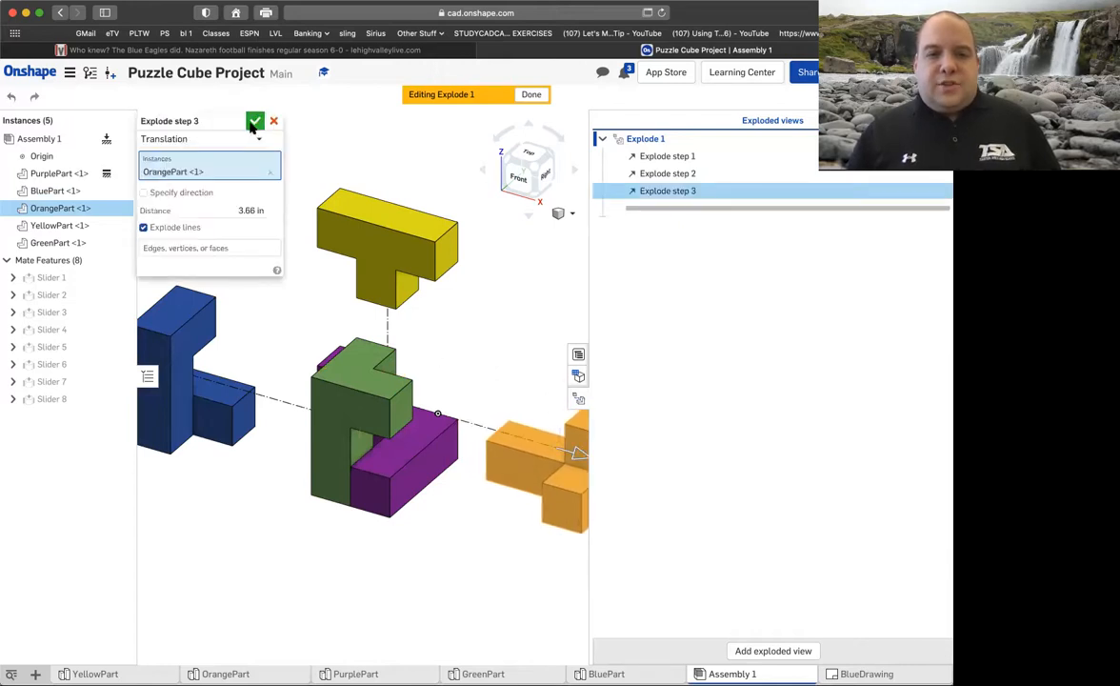
left_click(252, 118)
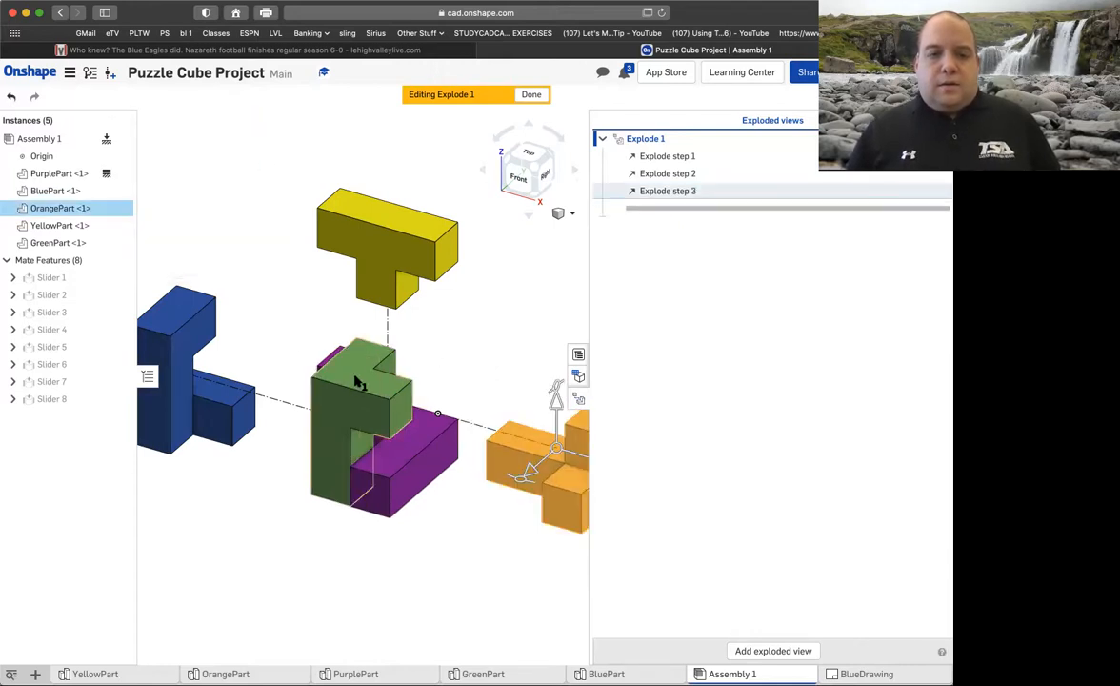
Add an explode step that moves GreenPart about 3.4 in out from the cube's front.
left_click(331, 360)
left_click_drag(336, 440, 235, 515)
left_click_drag(237, 517, 277, 522)
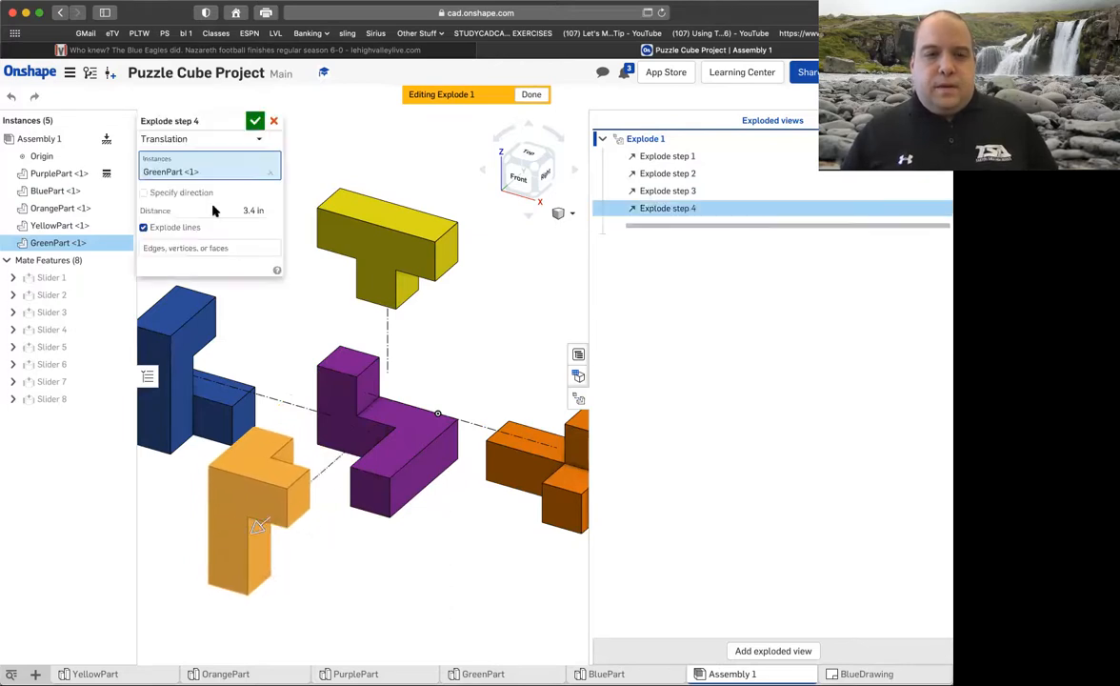
left_click(253, 120)
Add an explode step that moves PurplePart straight down from the cube's centre.
left_click(424, 442)
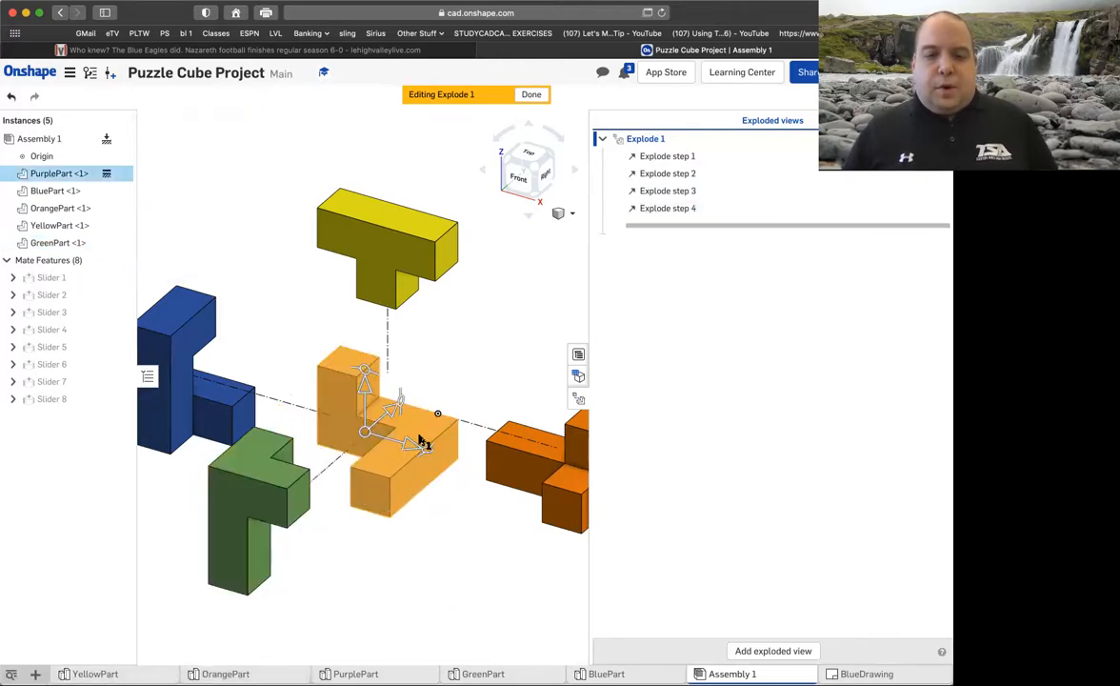
left_click_drag(365, 410, 368, 539)
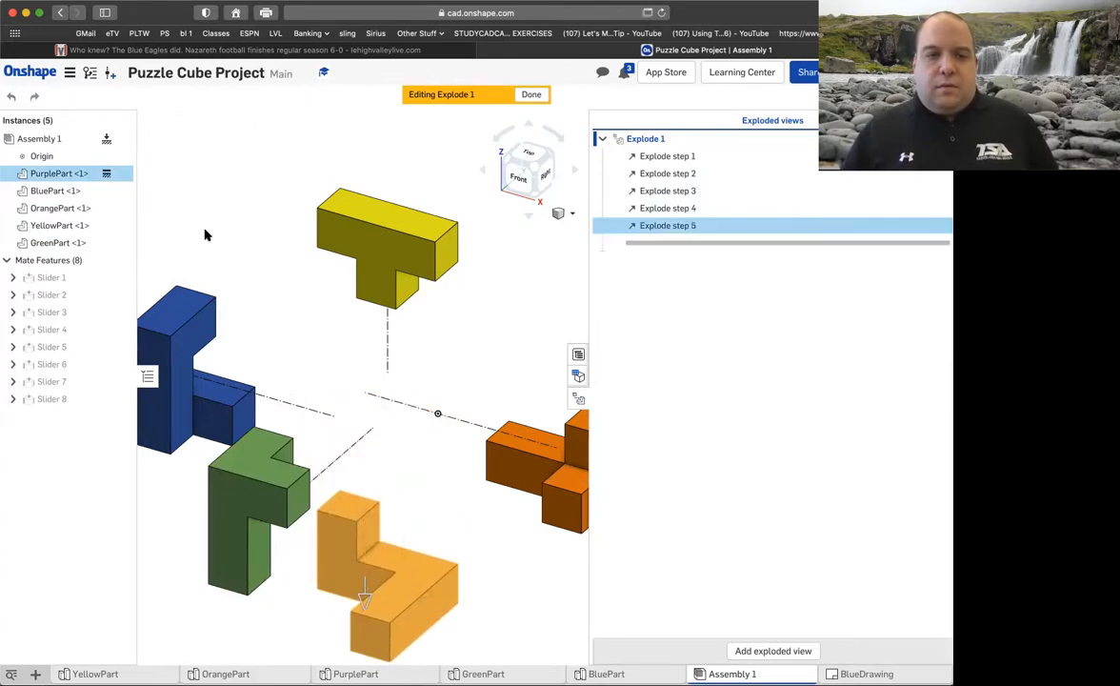
left_click(252, 118)
Add an explode step that moves GreenPart about 2.13 in further out from the front, and finish editing the exploded view.
scroll(362, 363, "down", 3)
scroll(358, 363, "down", 2)
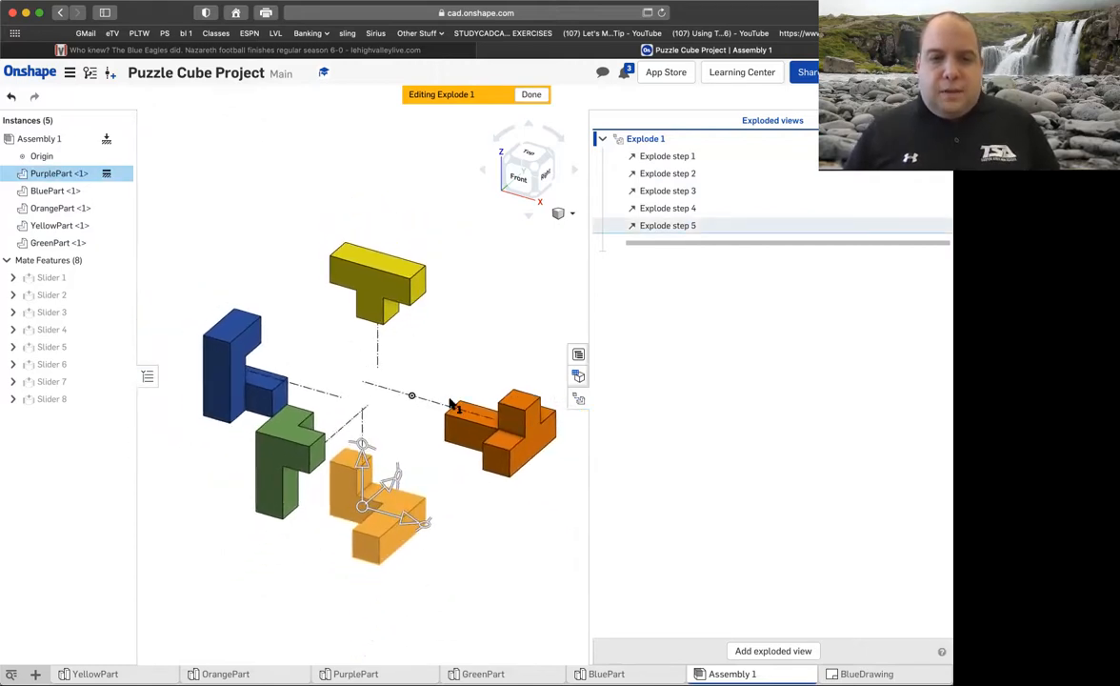
left_click(293, 450)
left_click_drag(293, 475, 244, 524)
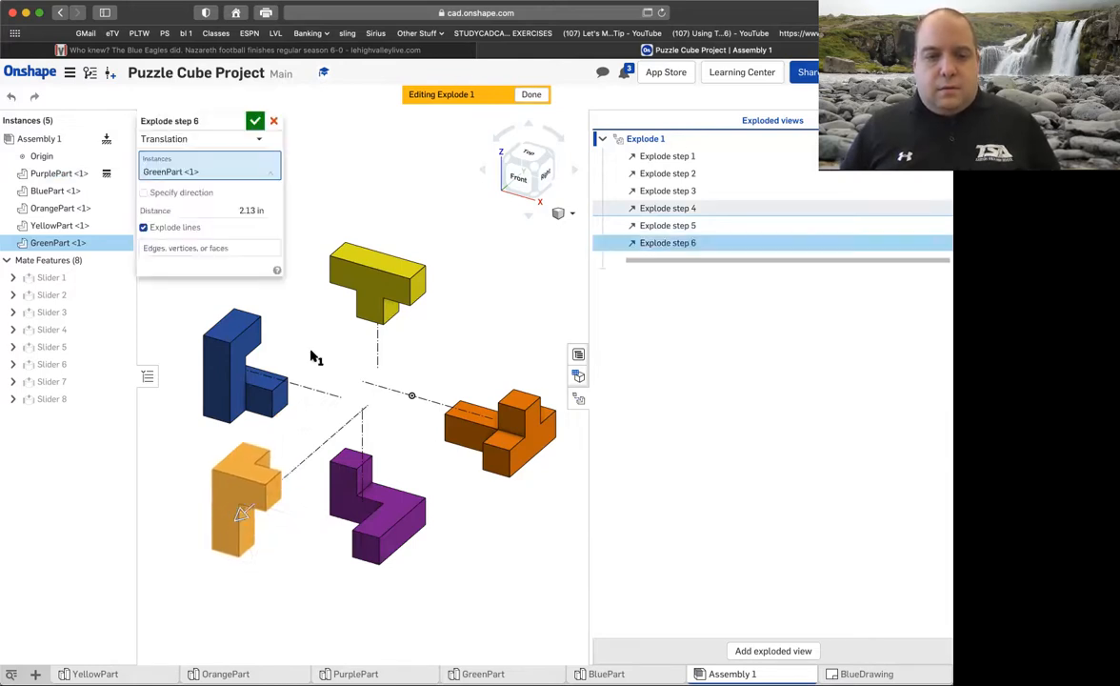
left_click(254, 120)
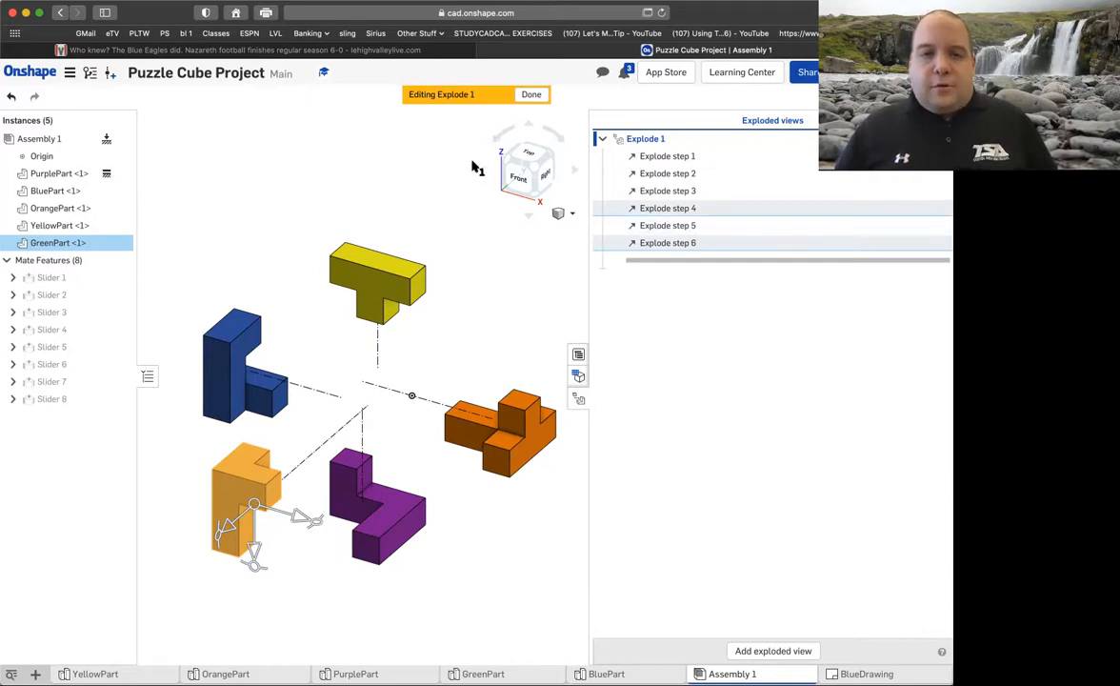
left_click(531, 95)
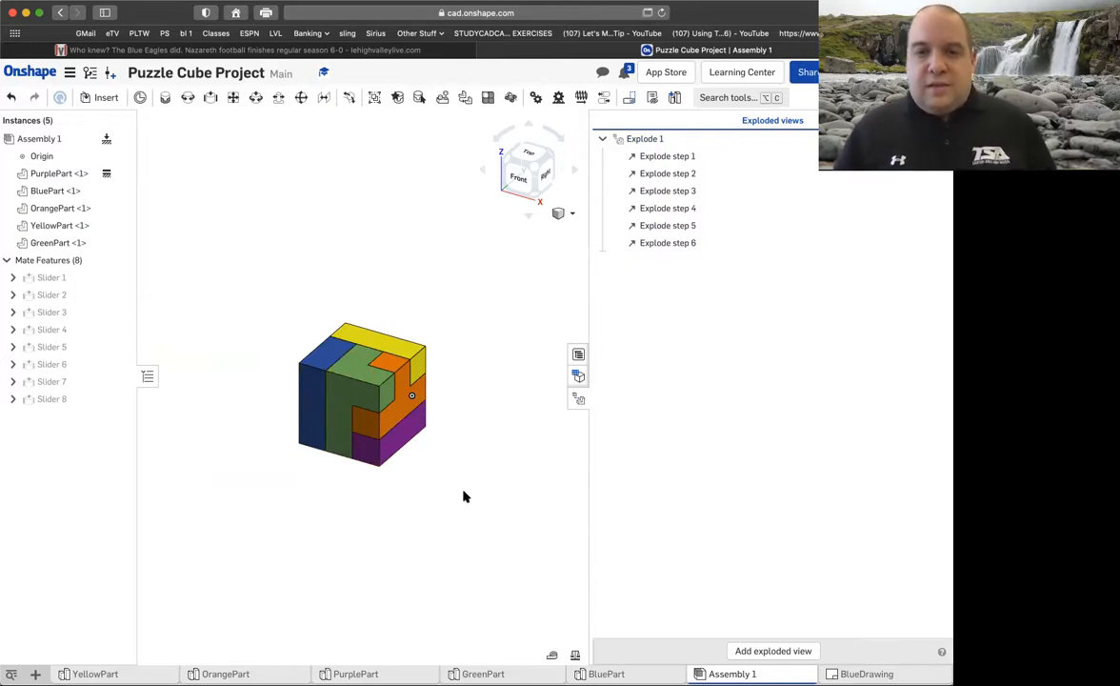
Reopen Explode 1 to check the exploded layout, return to the assembled cube, and hide the exploded views list.
double_click(638, 138)
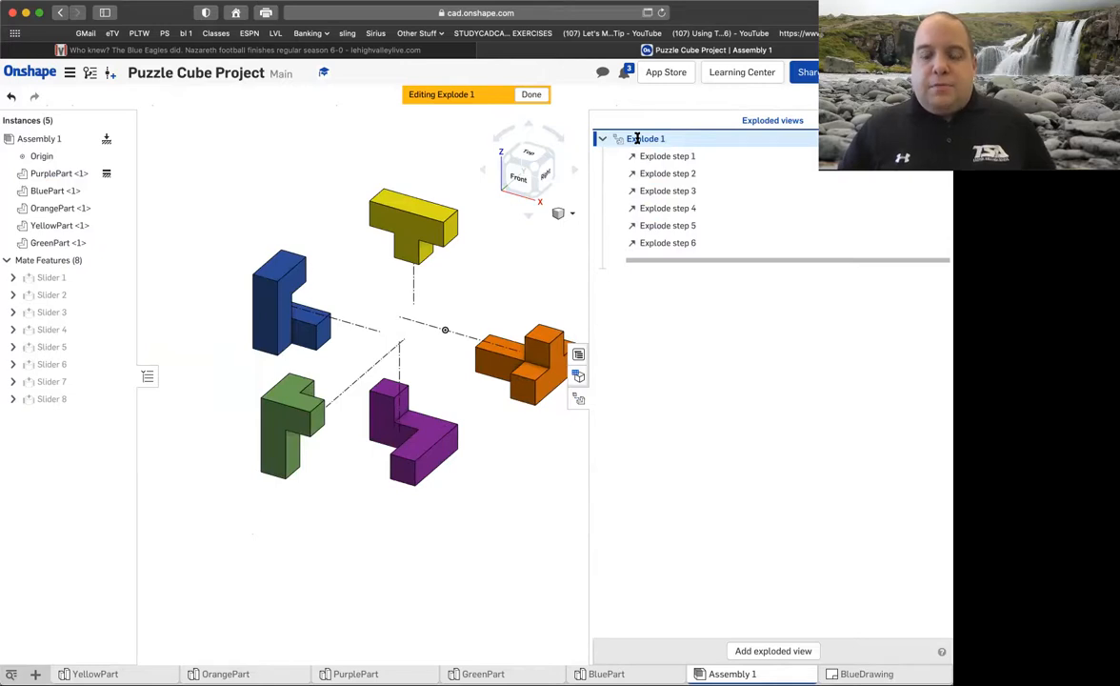
left_click(531, 94)
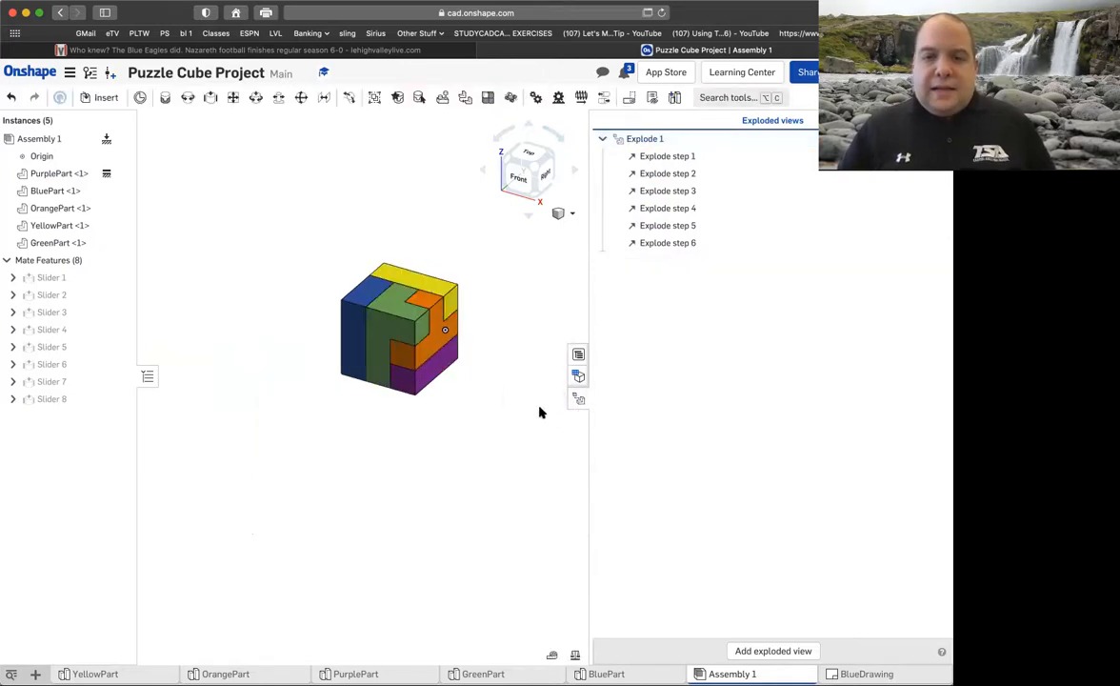
left_click(577, 400)
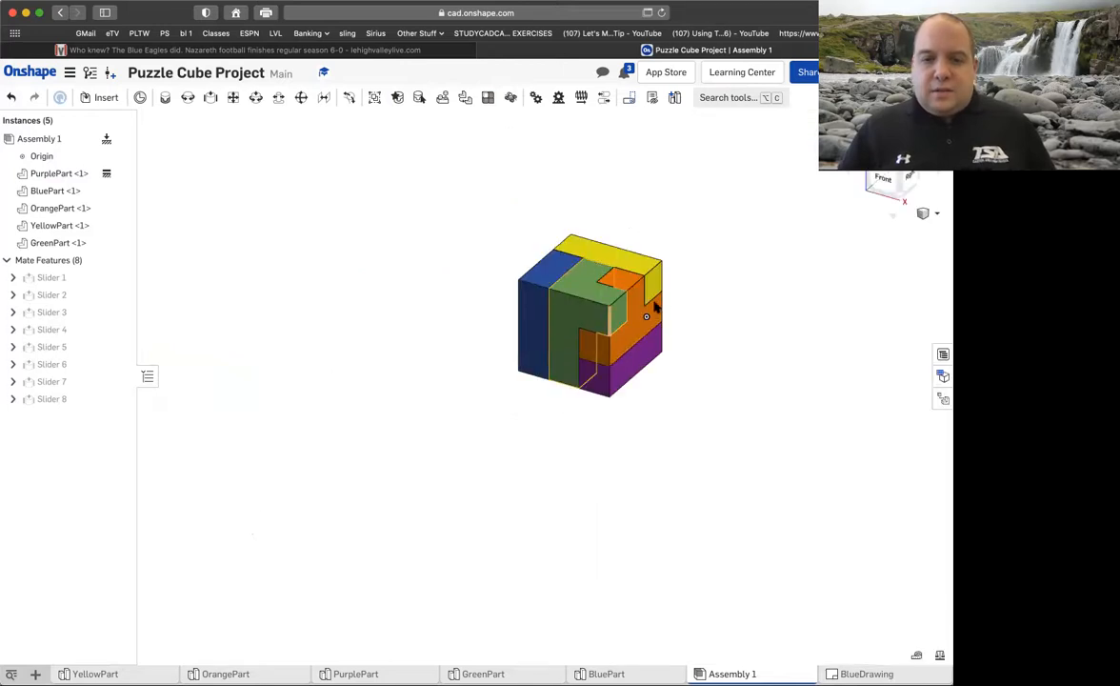
scroll(670, 298, "up", 5)
scroll(673, 301, "down", 3)
scroll(672, 297, "up", 2)
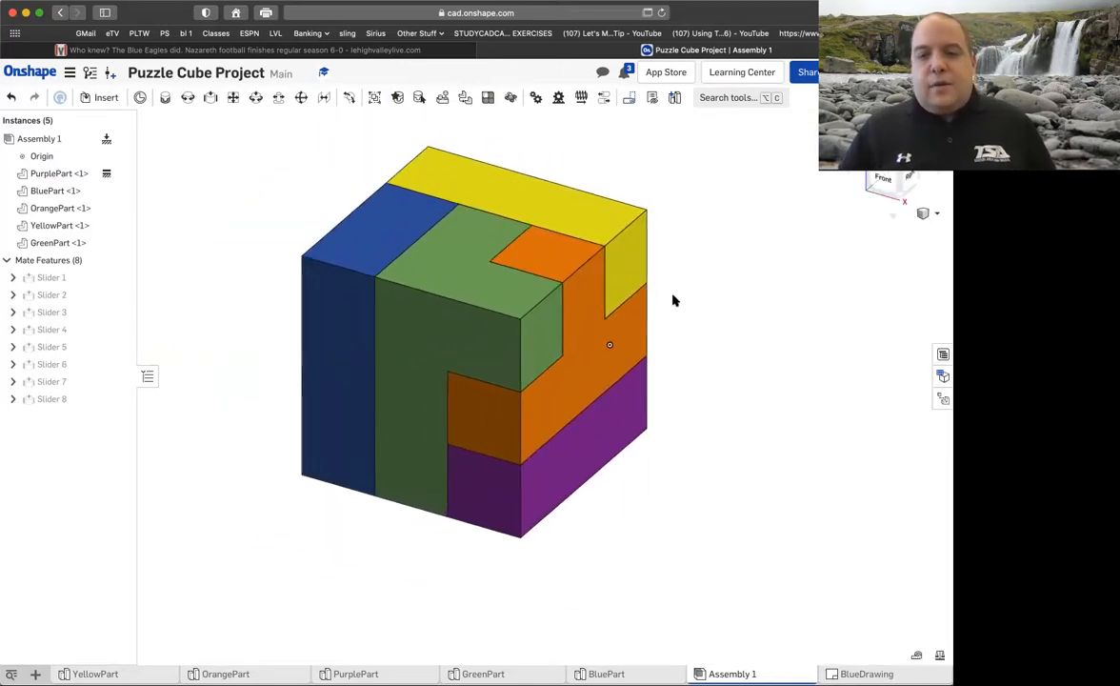
scroll(502, 276, "up", 1)
scroll(500, 276, "up", 1)
scroll(495, 270, "down", 3)
scroll(495, 270, "up", 3)
scroll(496, 276, "down", 2)
scroll(499, 272, "down", 2)
scroll(497, 275, "up", 3)
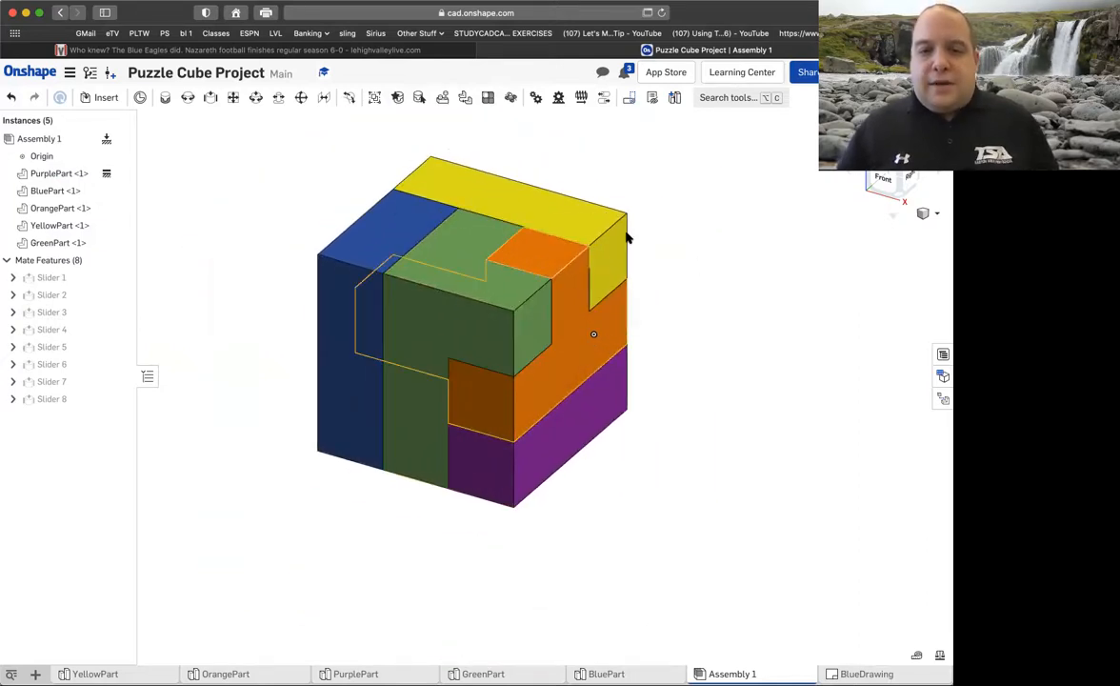
middle_click_drag(666, 232, 703, 270)
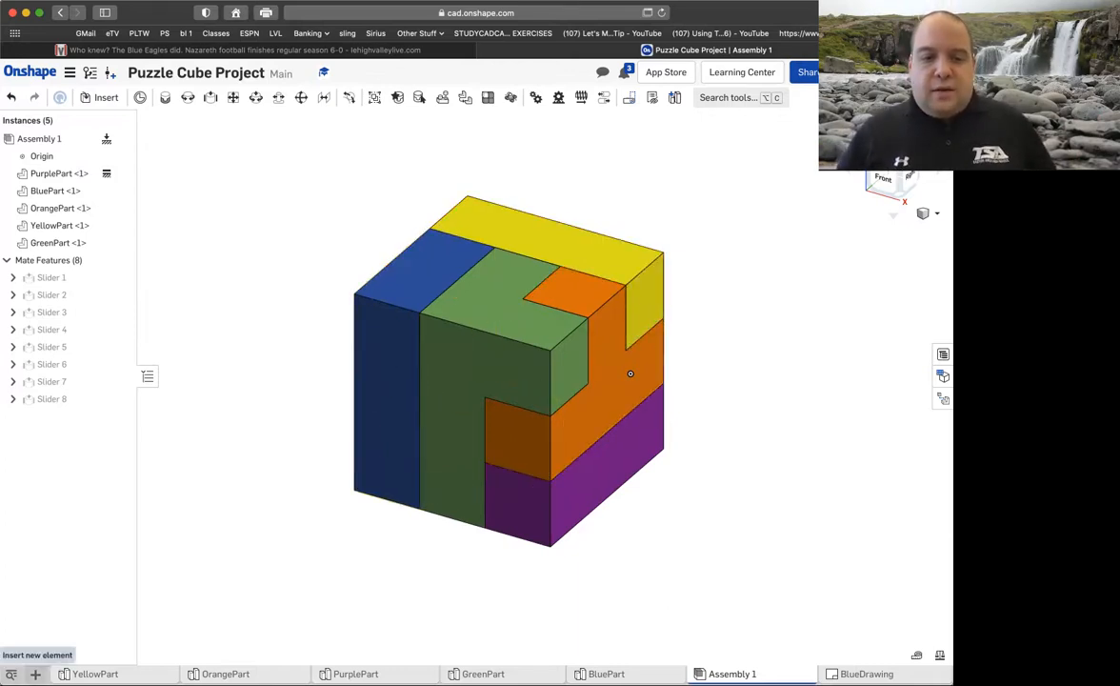
Create a new drawing from the EastonTemplate.dwt template with no views.
left_click(35, 674)
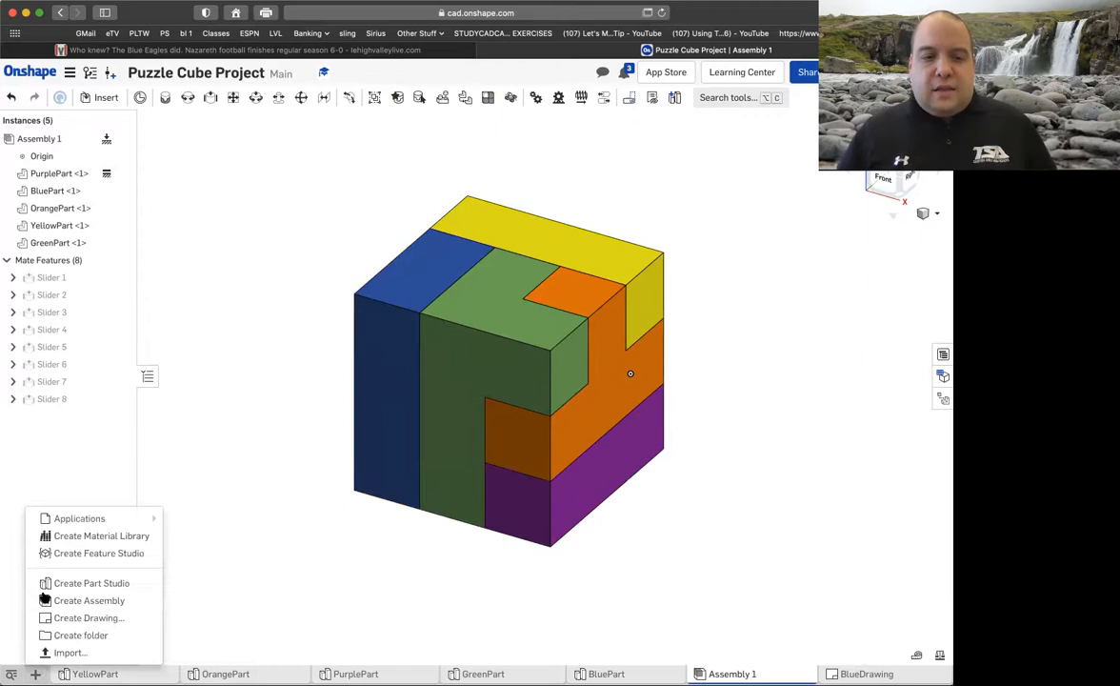
left_click(99, 624)
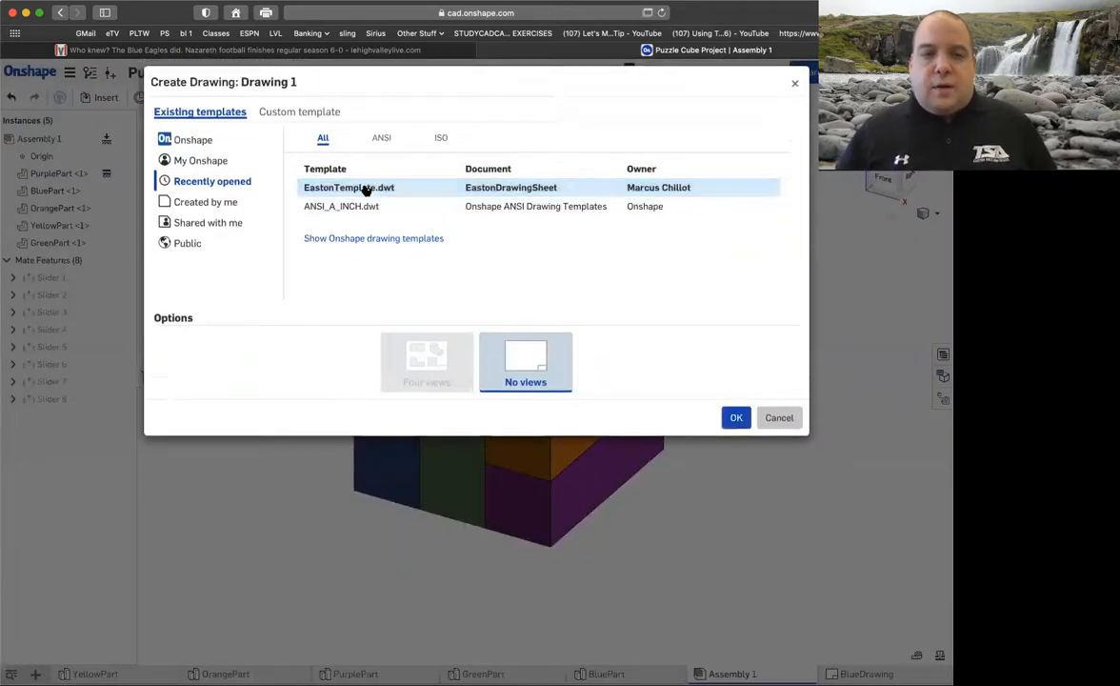
left_click(364, 190)
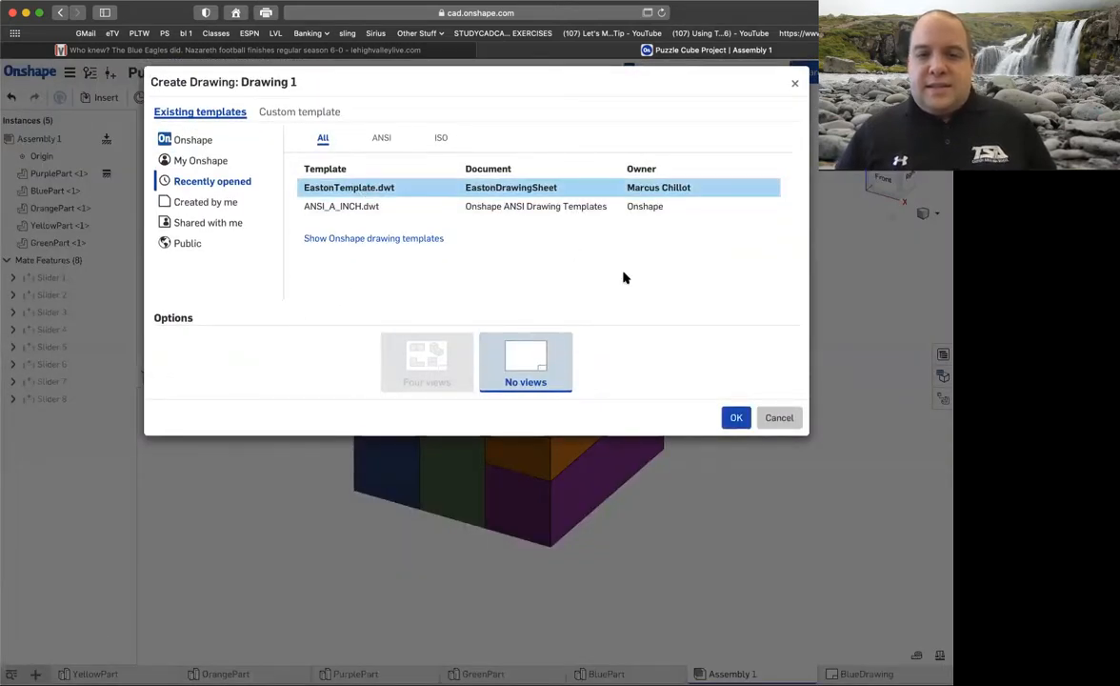
left_click(736, 420)
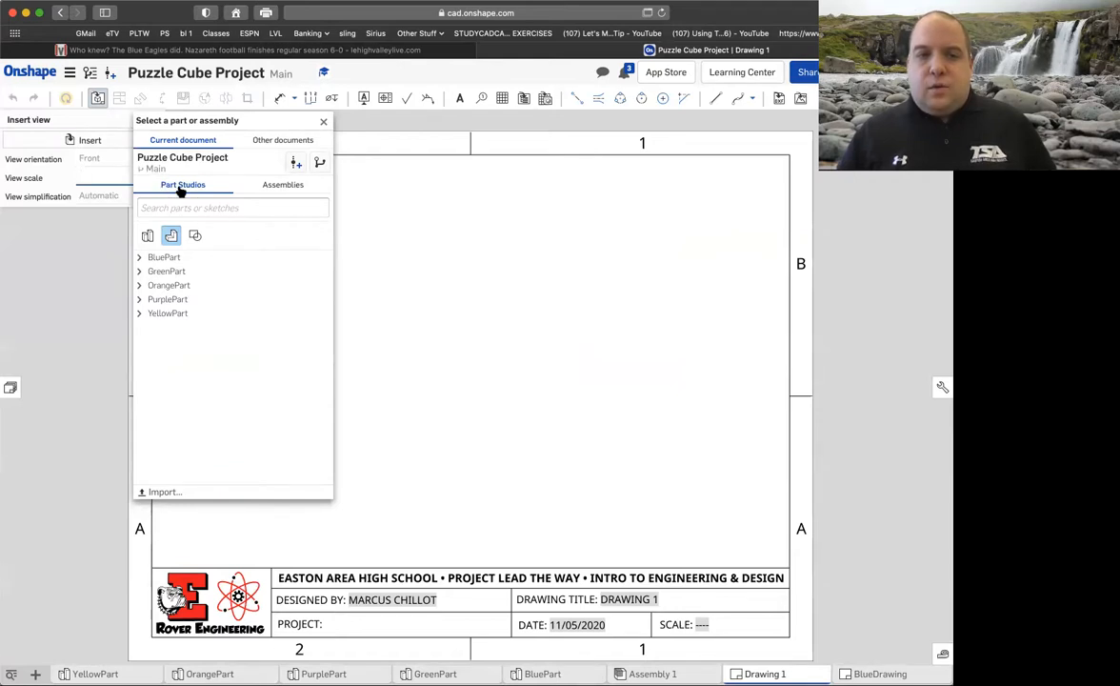
Place an isometric view of the unexploded Assembly 1 at 1:1 scale on the sheet's right half and display it shaded.
left_click(270, 190)
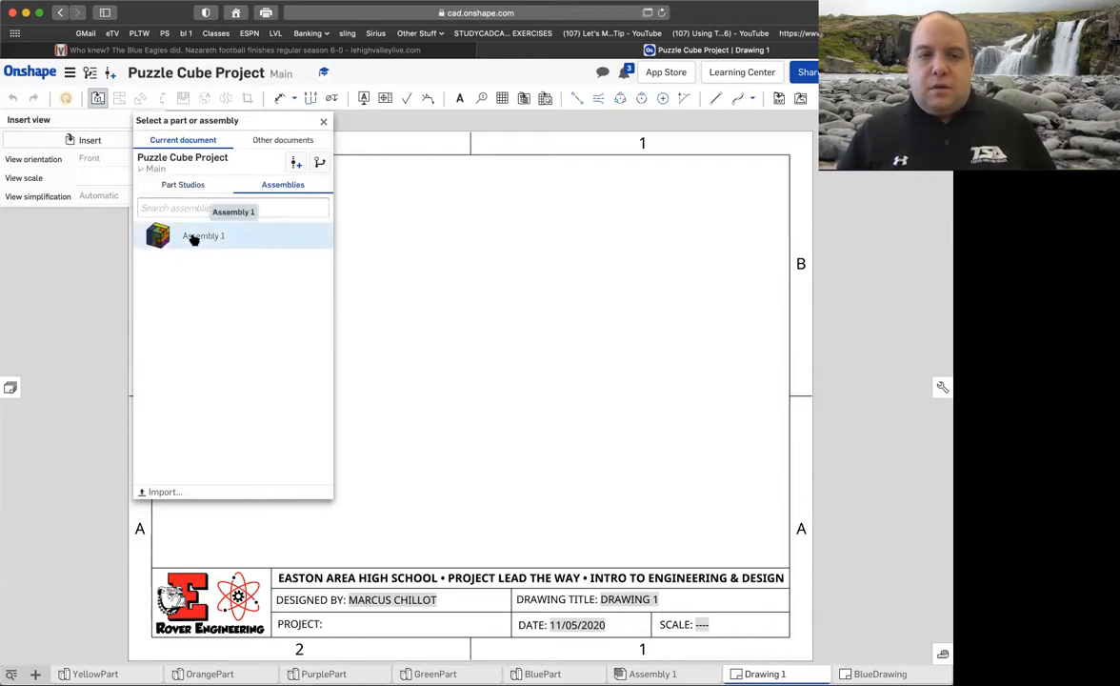
left_click(194, 238)
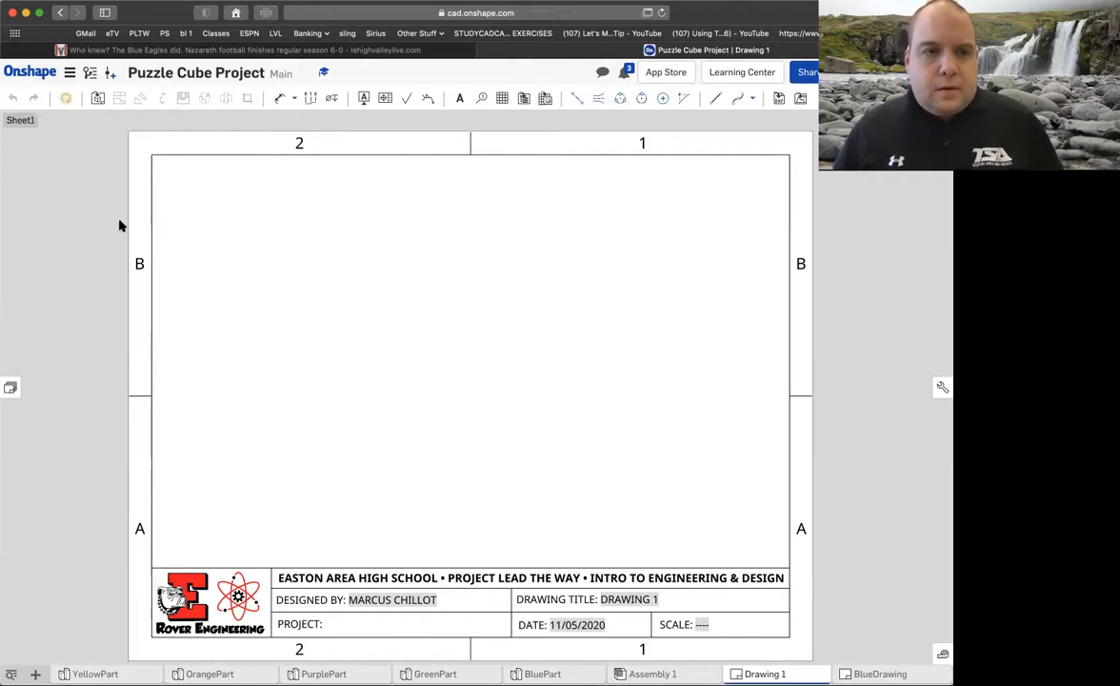
left_click(96, 102)
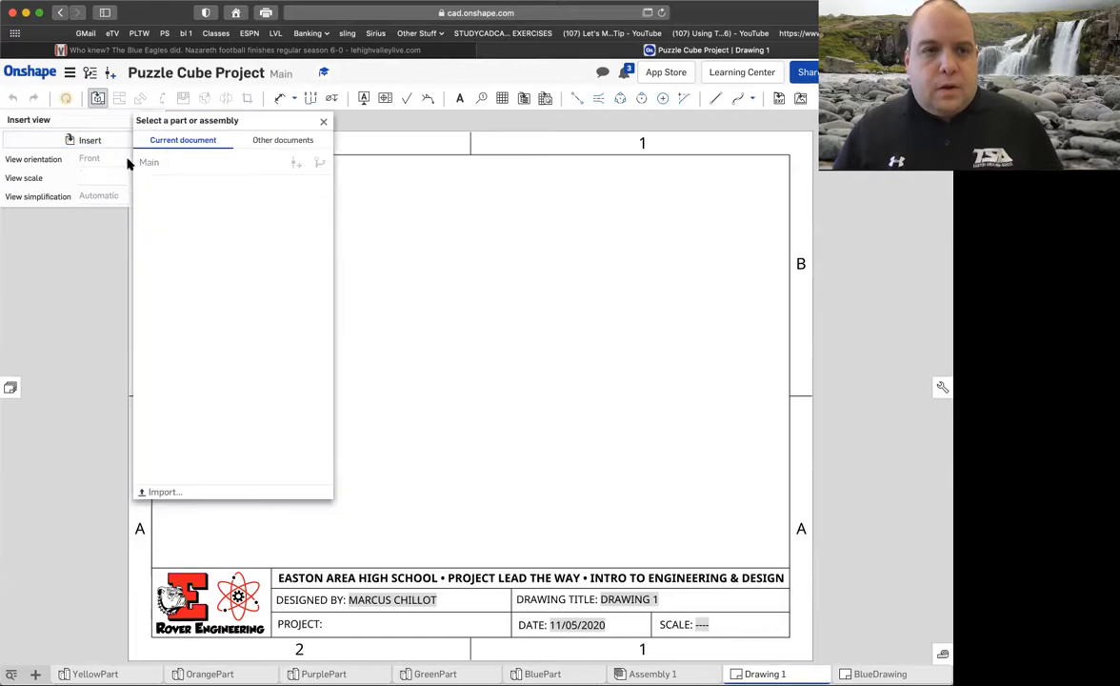
left_click(282, 185)
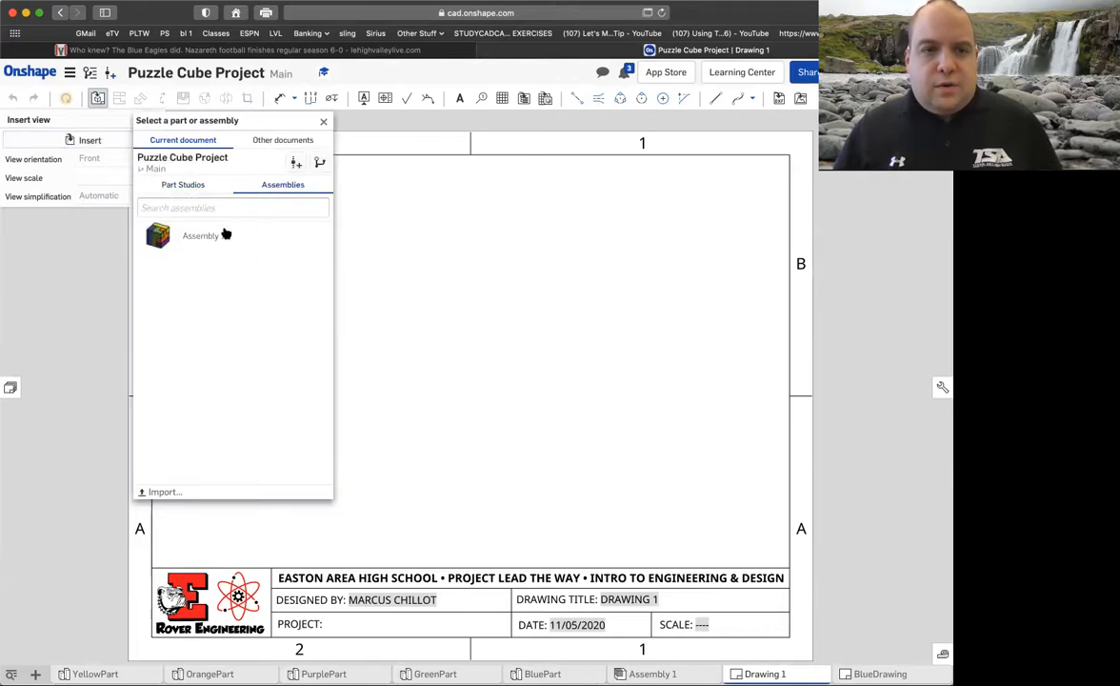
left_click(210, 234)
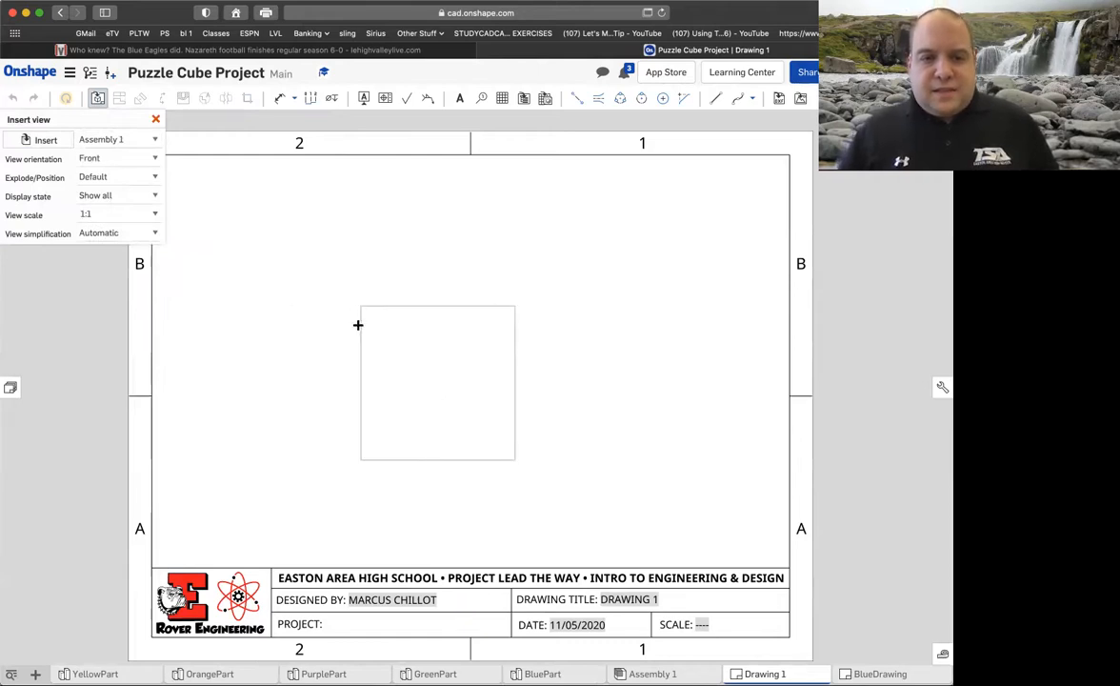
left_click(374, 290)
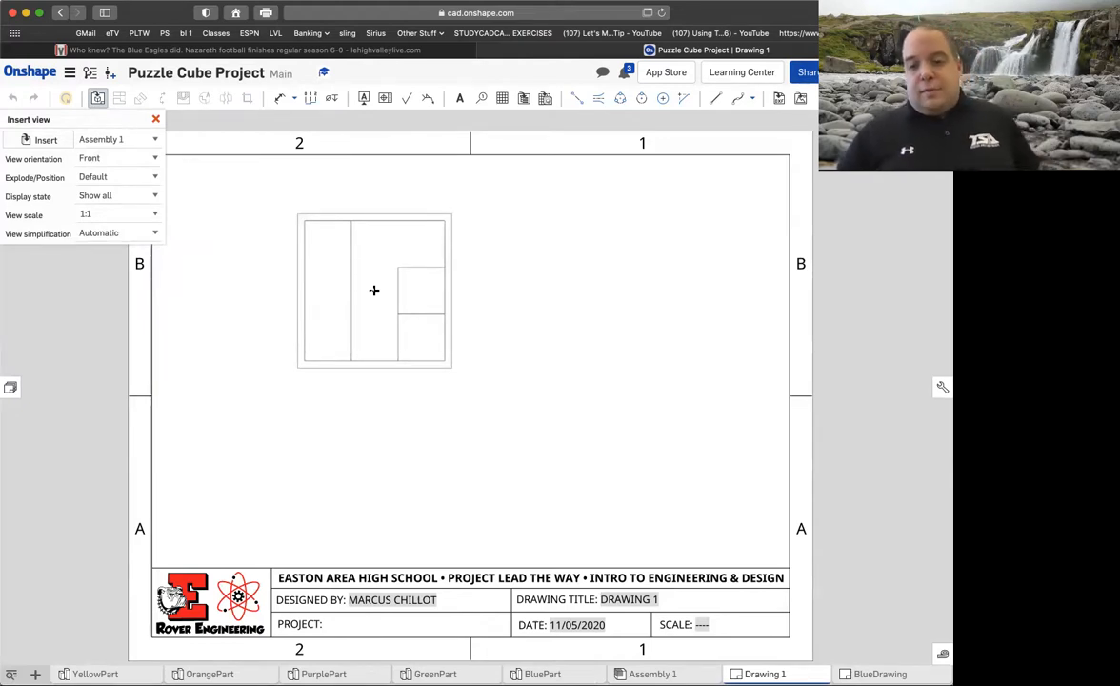
left_click(115, 158)
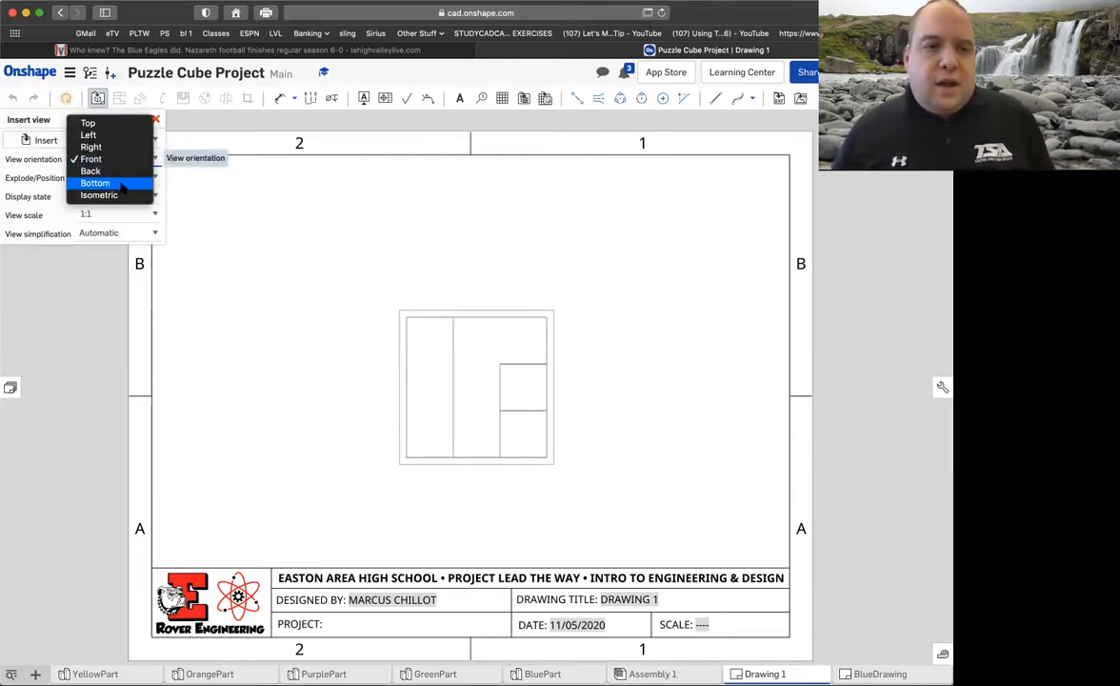
left_click(99, 194)
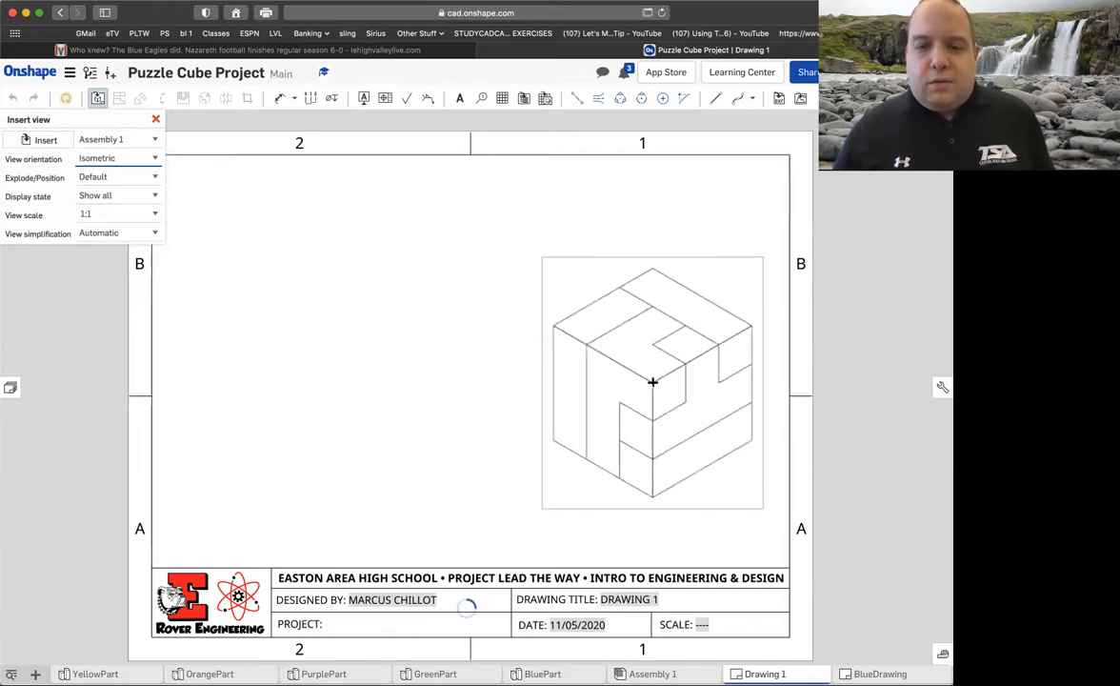
left_click(643, 378)
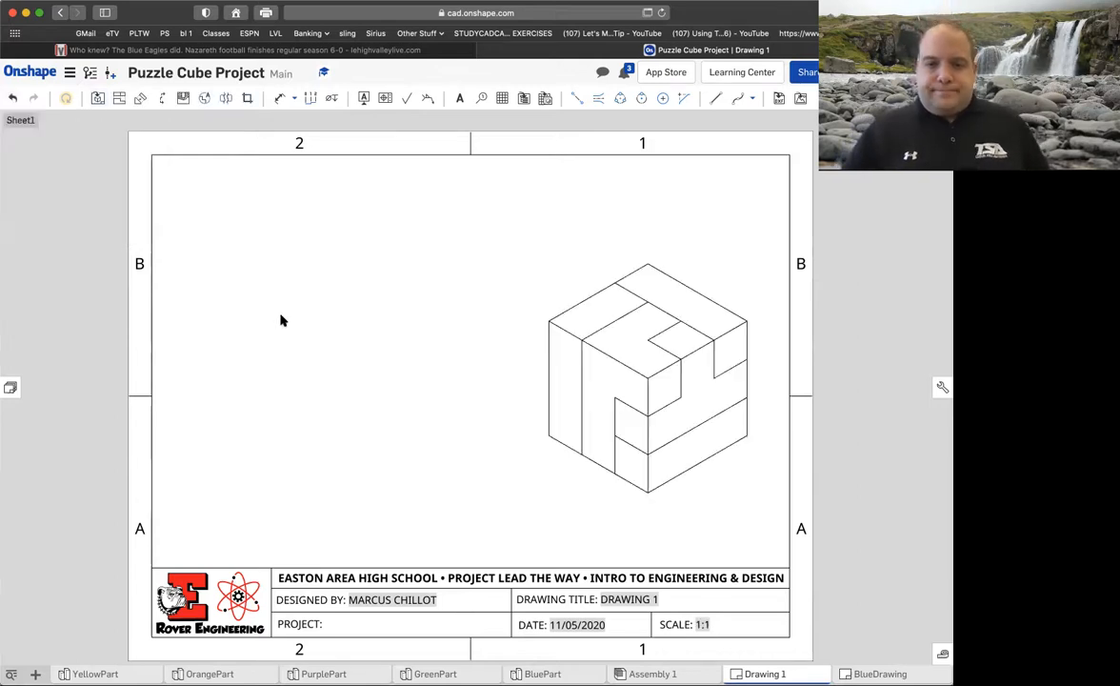
right_click(570, 305)
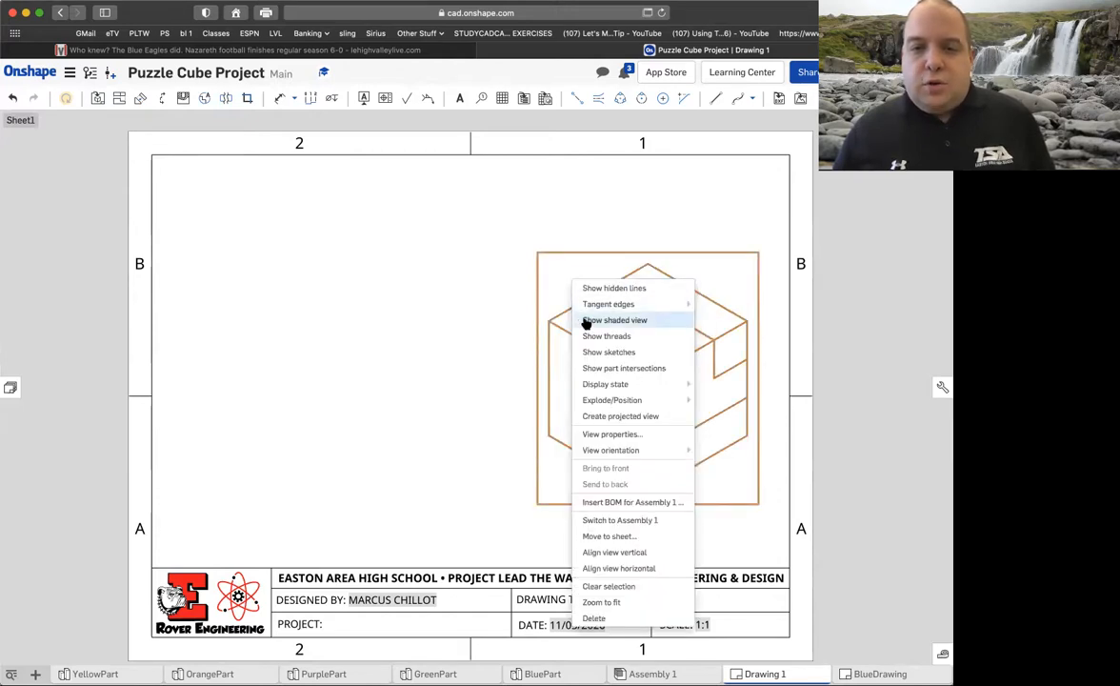
left_click(586, 321)
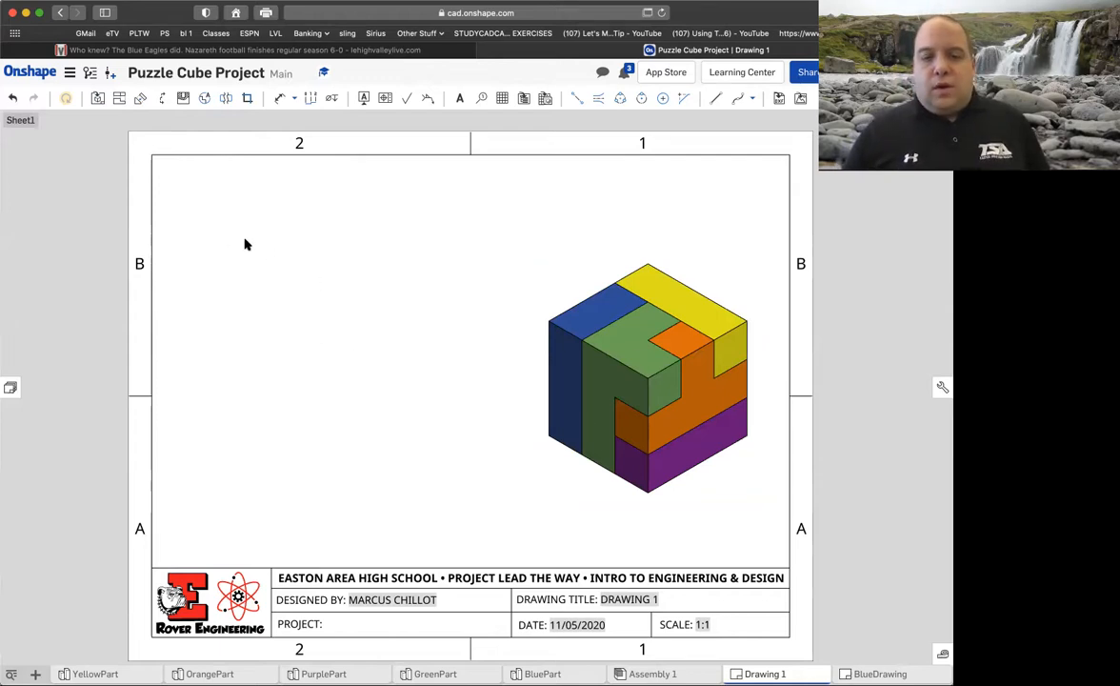
Place an isometric view of Assembly 1 in its Explode 1 position at 1:2 scale on the sheet's left half and display it shaded.
left_click(97, 100)
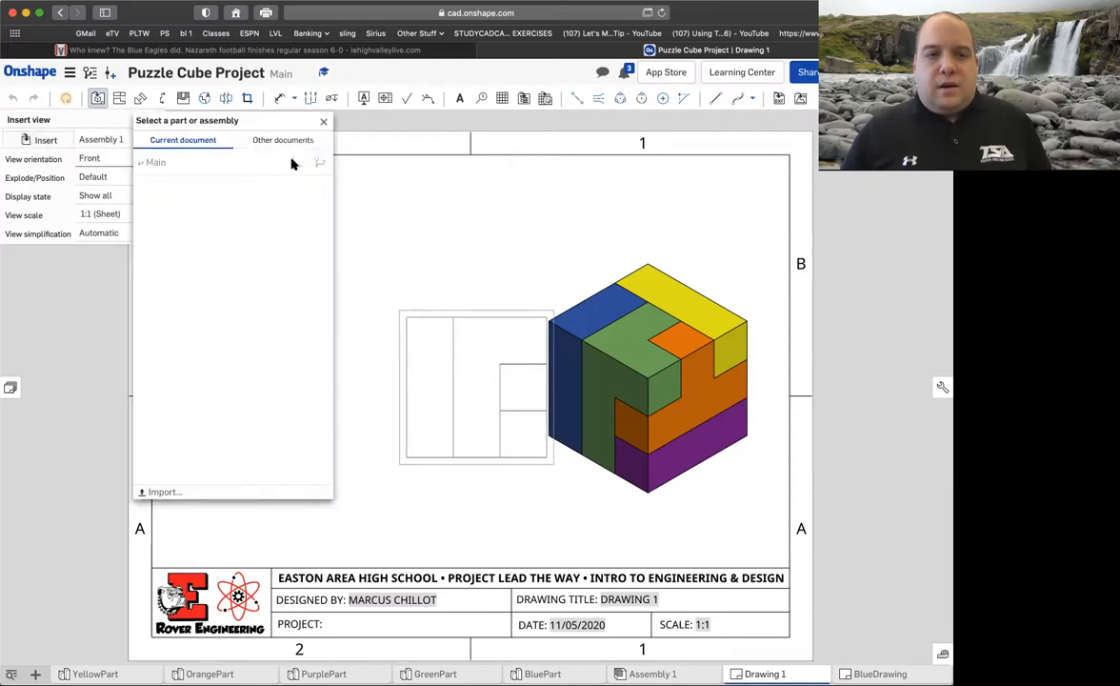
left_click(283, 188)
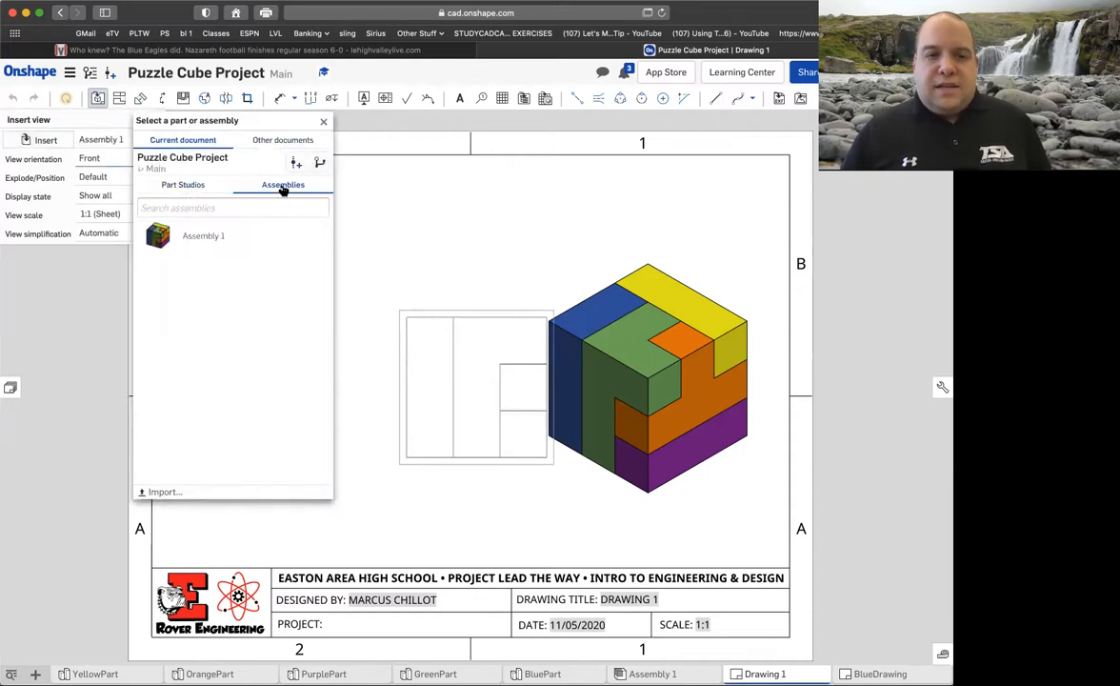
left_click(212, 240)
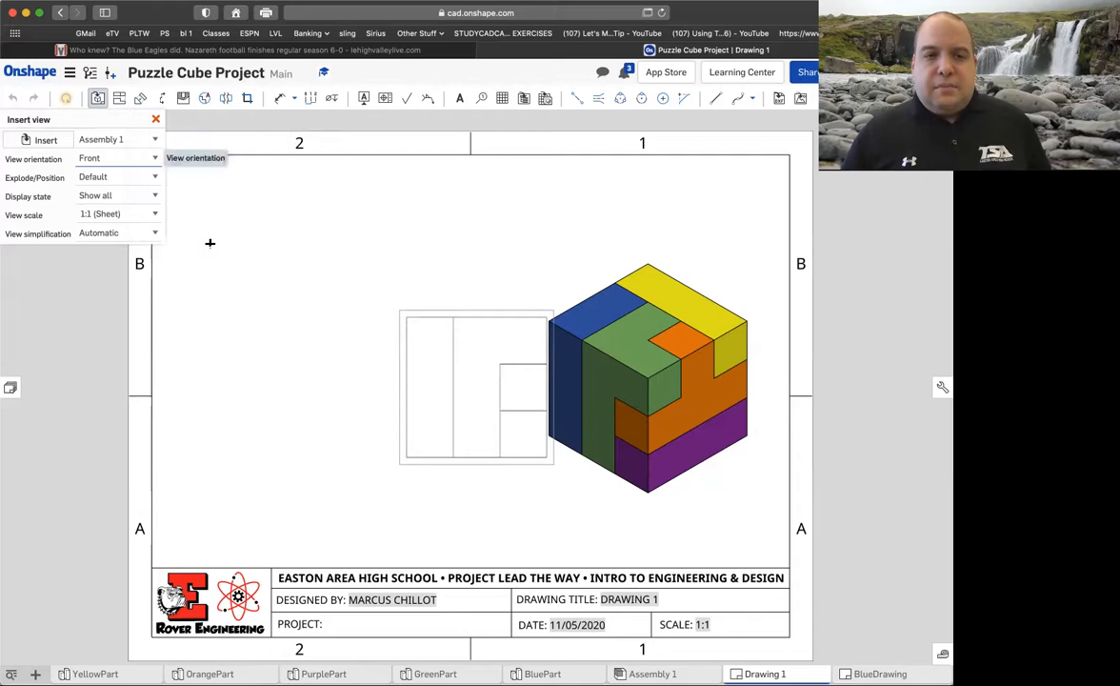
left_click(129, 184)
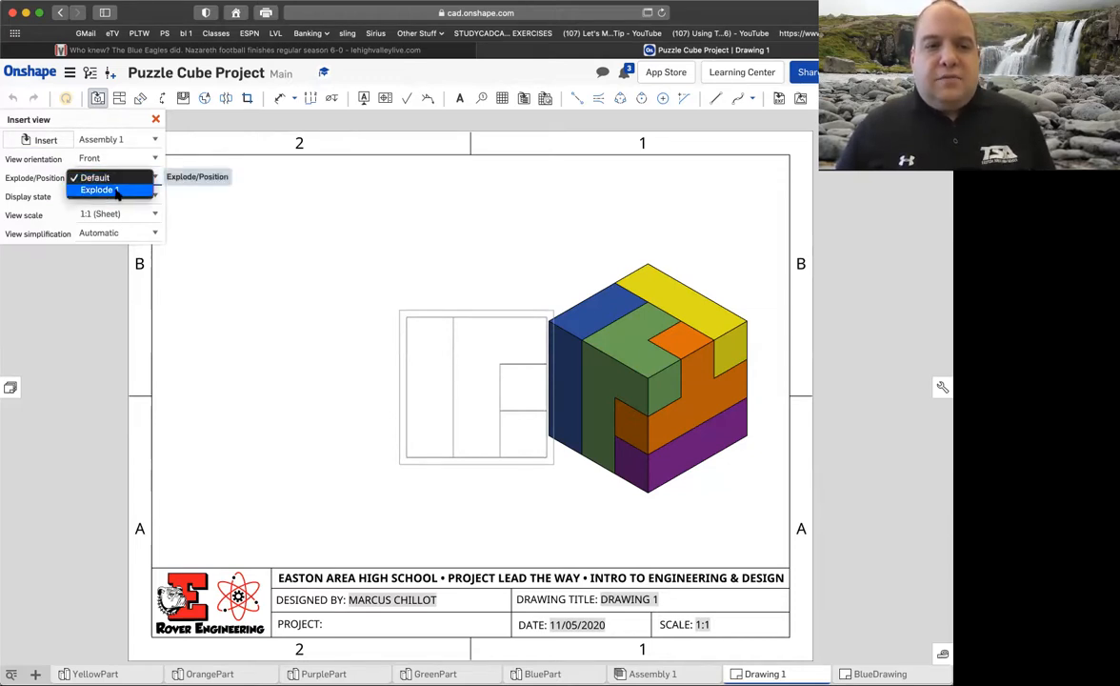
left_click(116, 191)
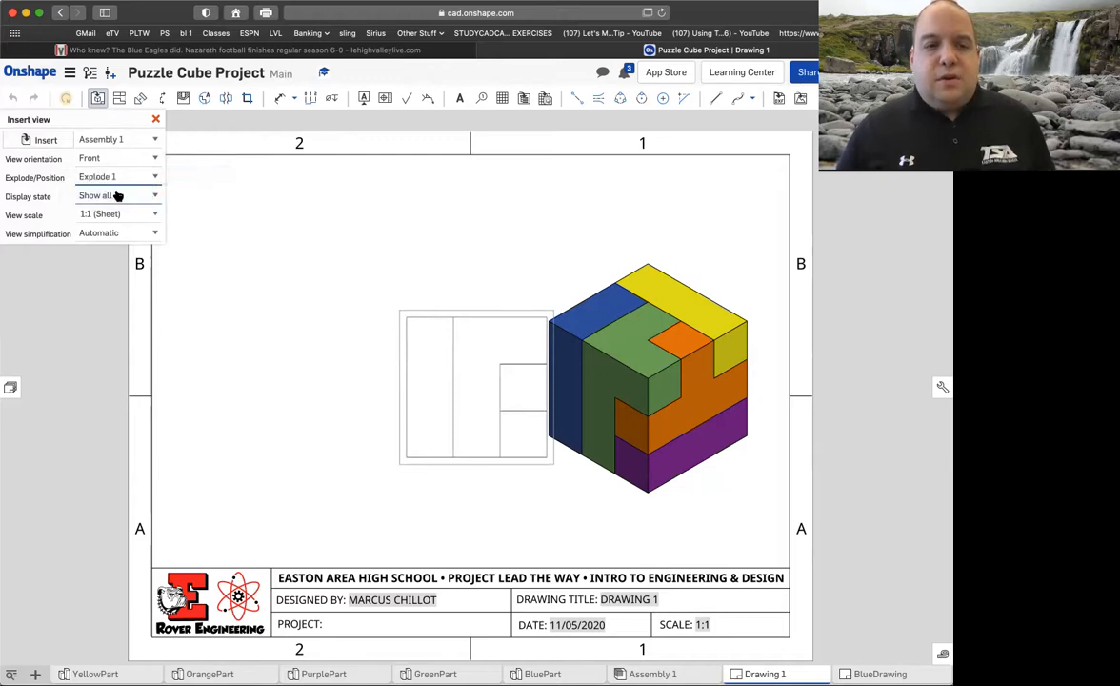
left_click(97, 157)
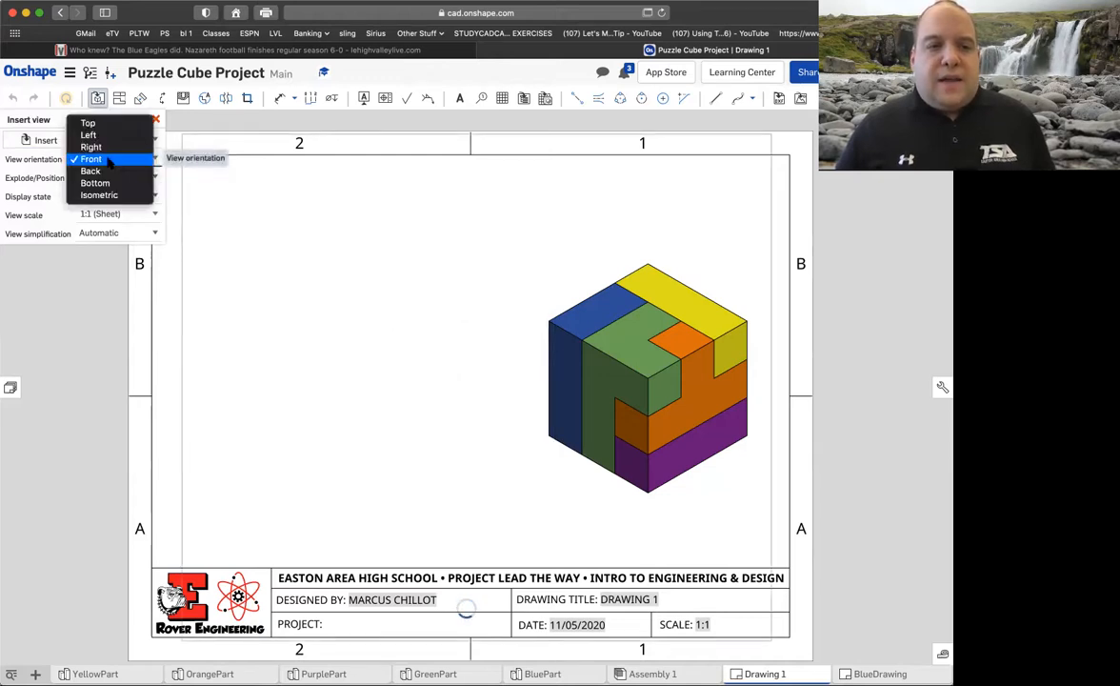
left_click(113, 196)
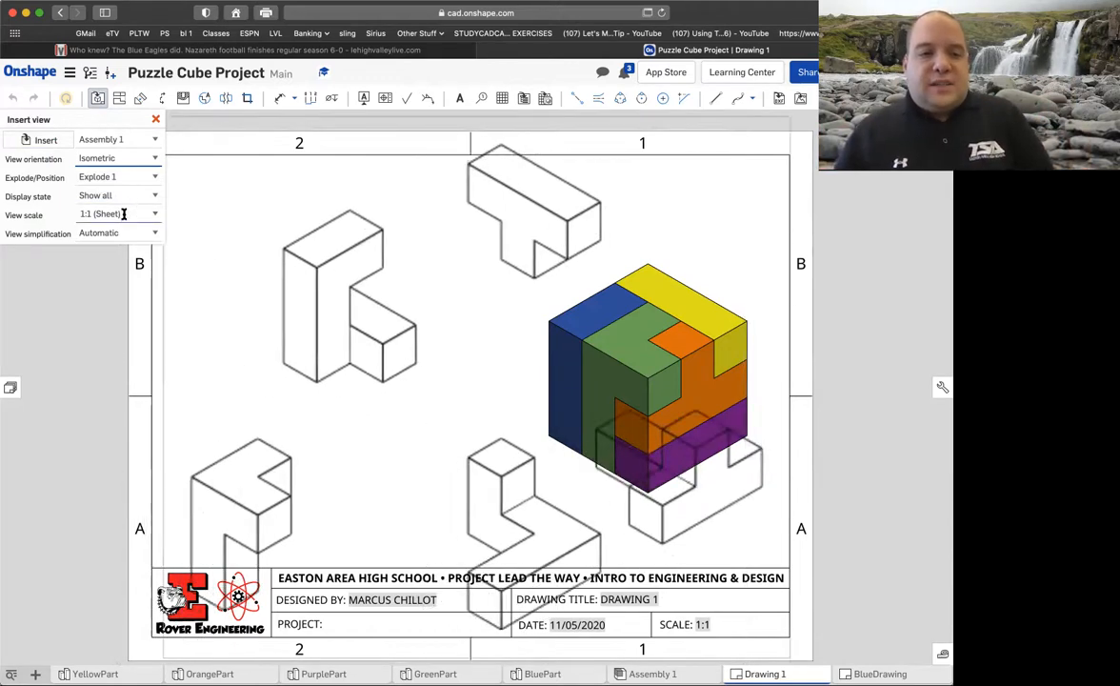
left_click(155, 215)
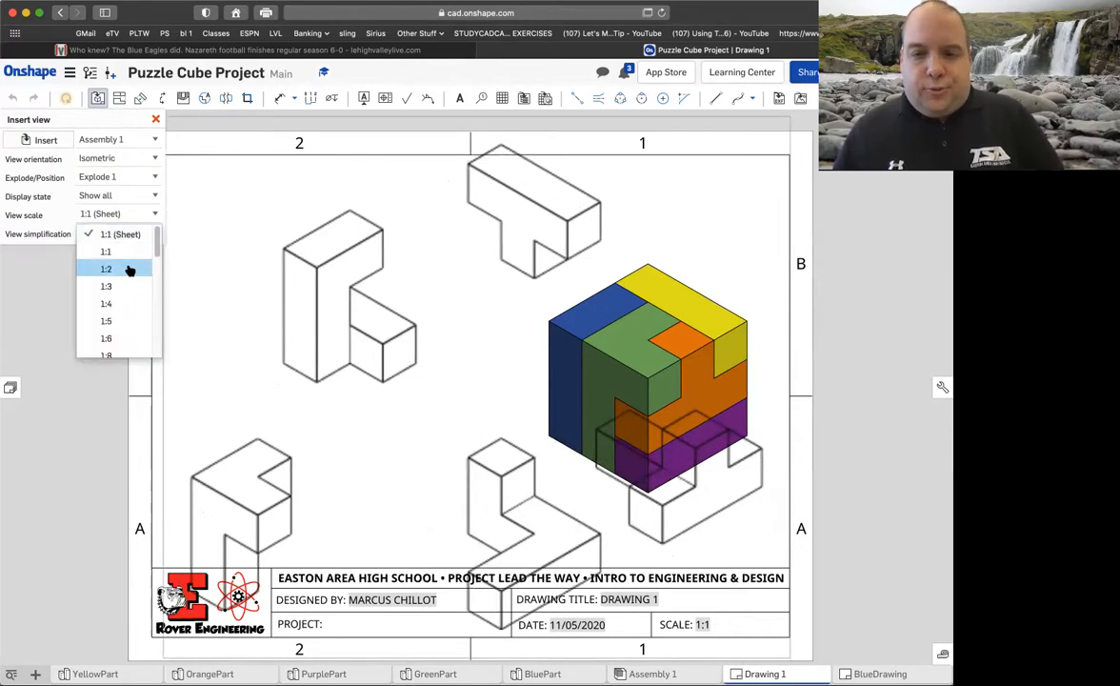
left_click(130, 269)
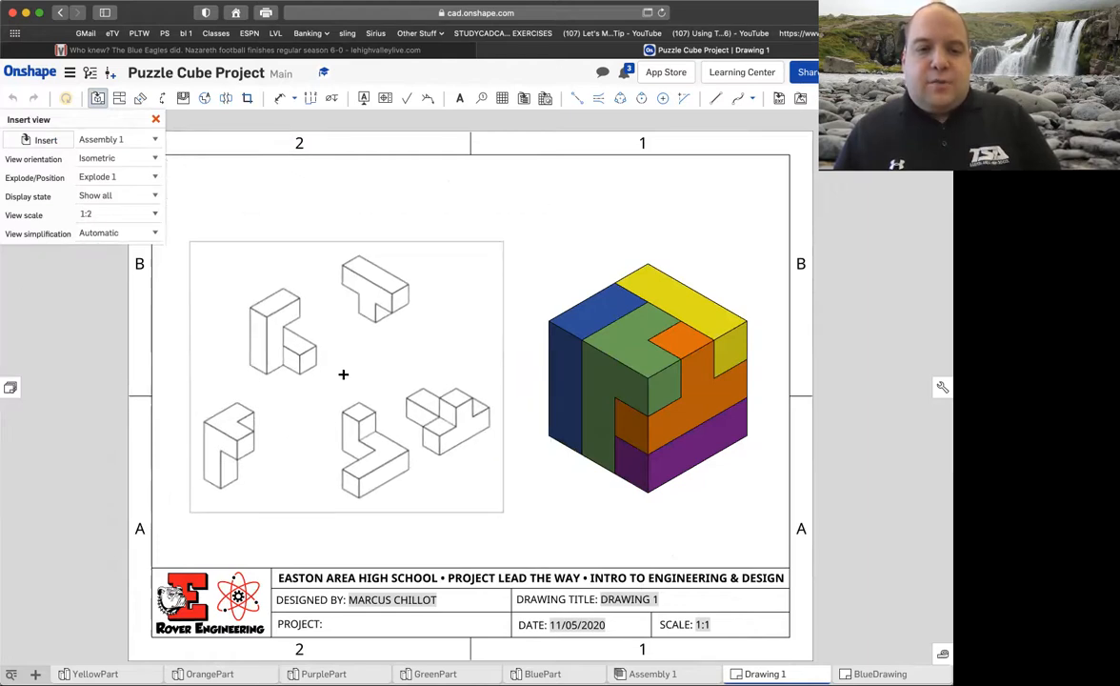
left_click(342, 369)
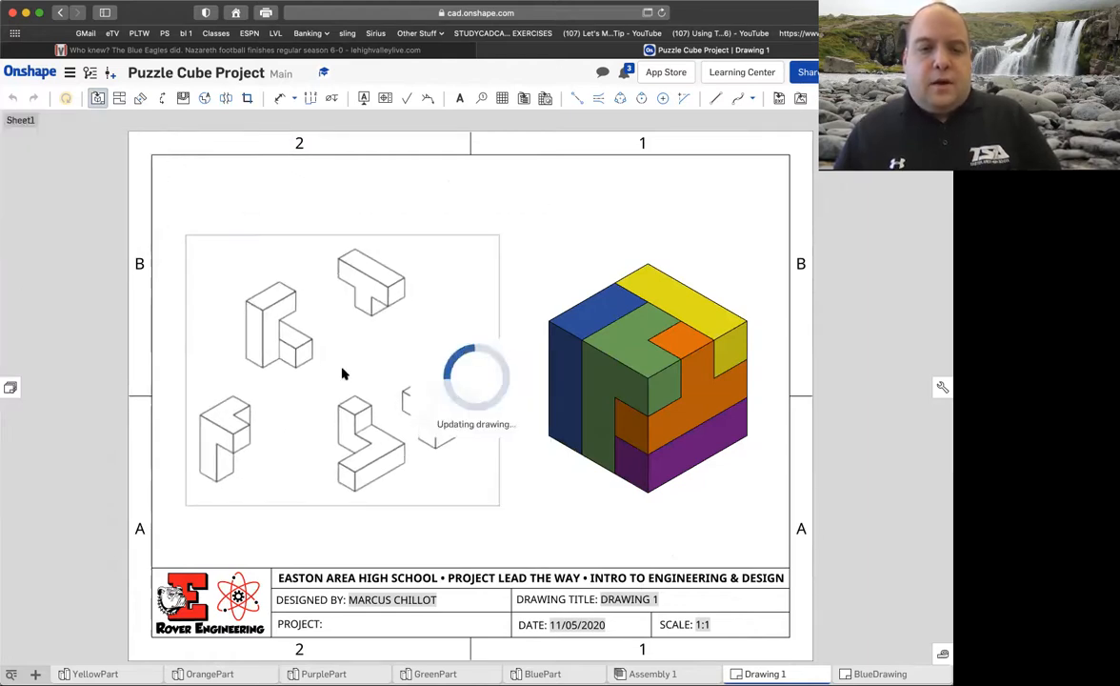
right_click(398, 256)
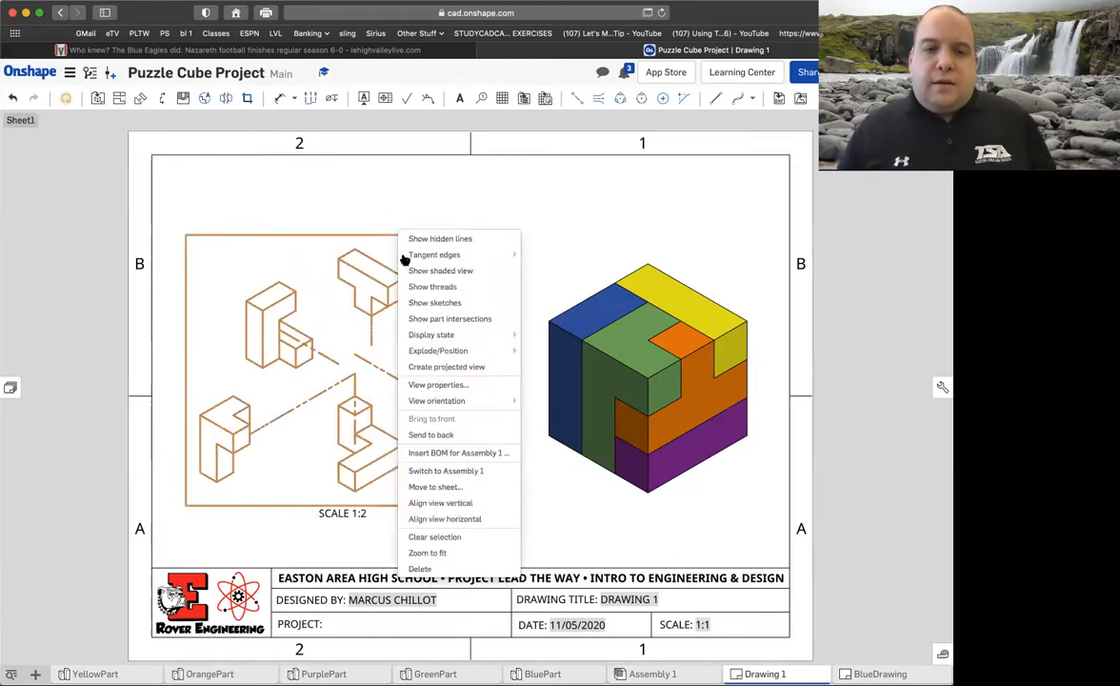
left_click(453, 273)
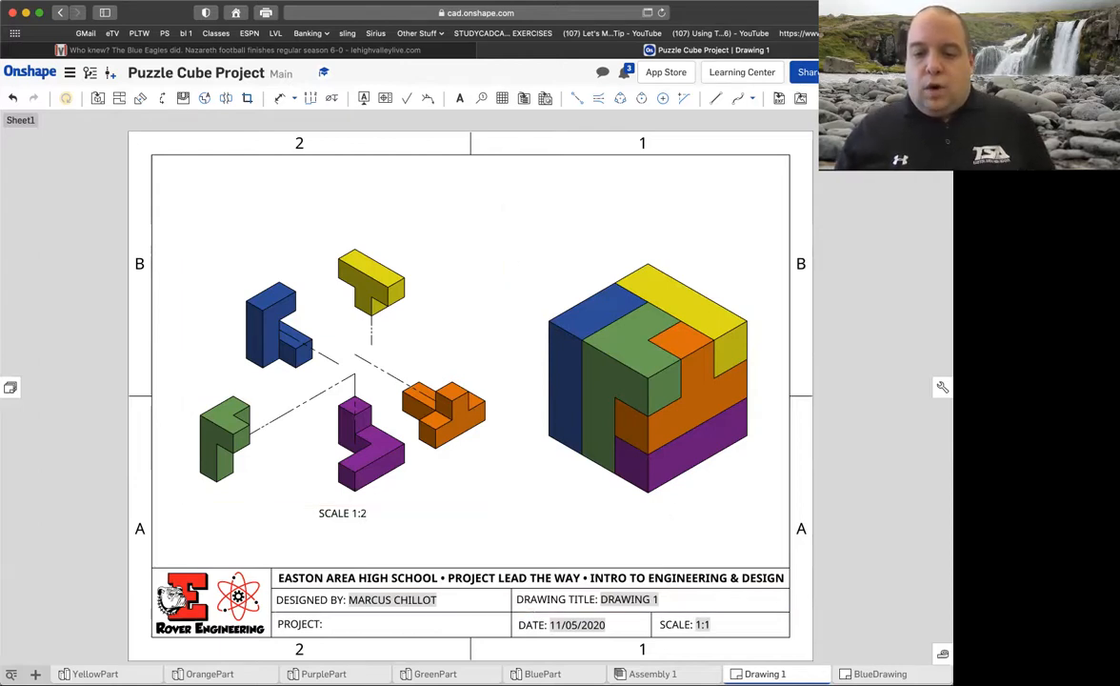
Check BlueDrawing, switch to the Onshape iPad app, and open Drawing 1 of the Puzzle Cube Project from My Onshape.
left_click(876, 674)
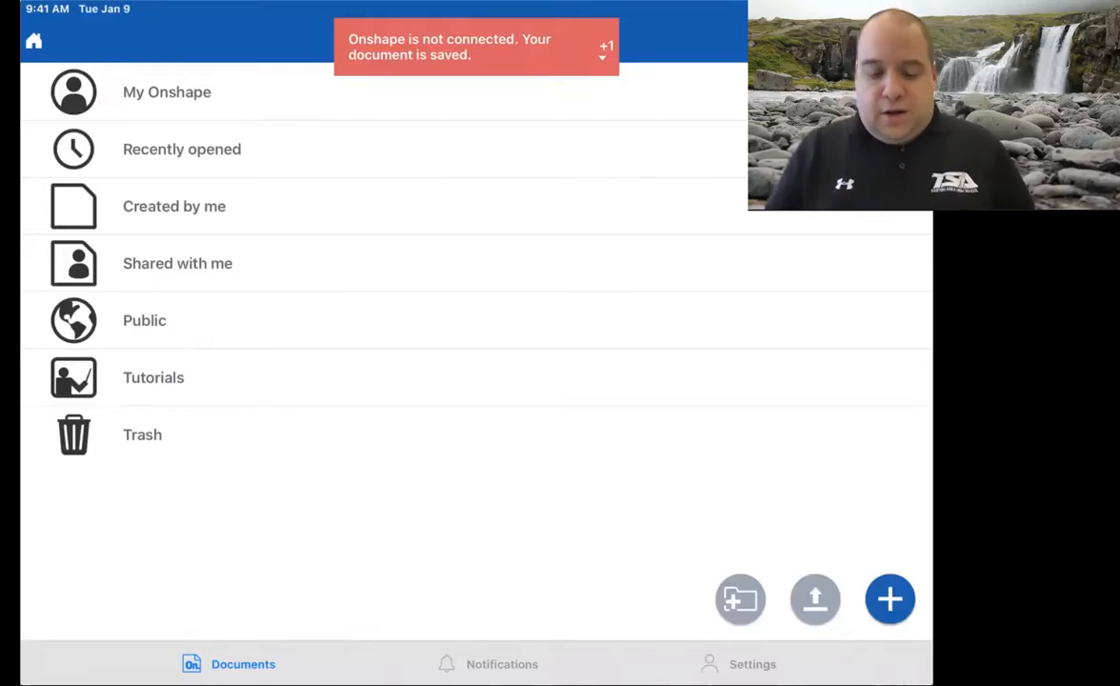
left_click(166, 91)
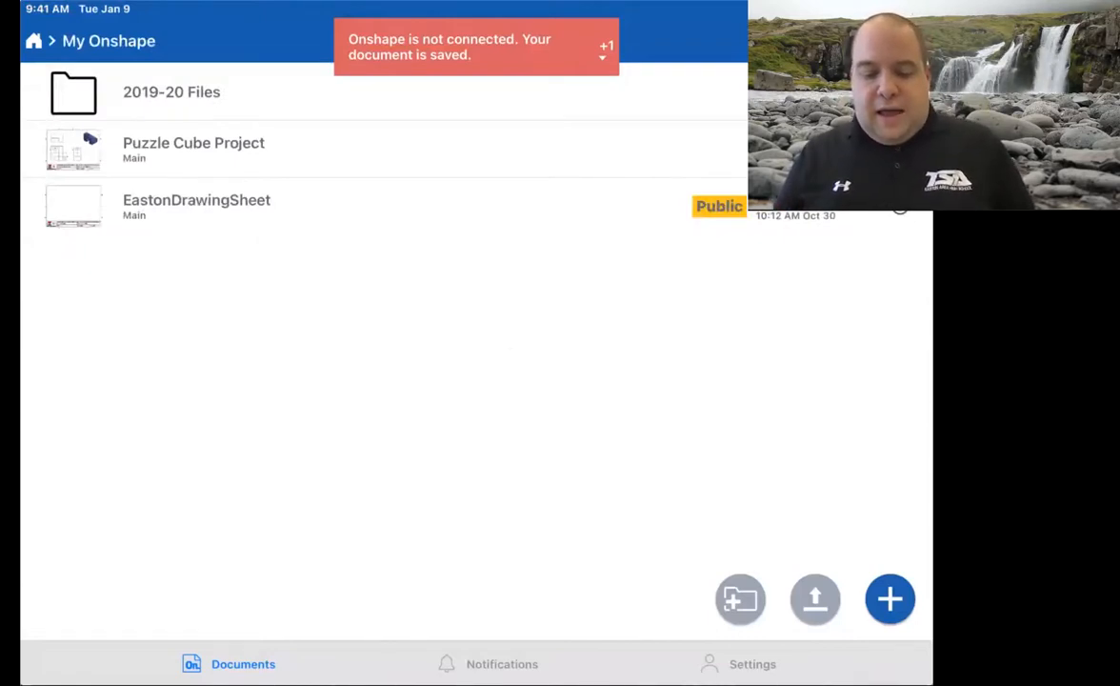
left_click(193, 148)
left_click(41, 38)
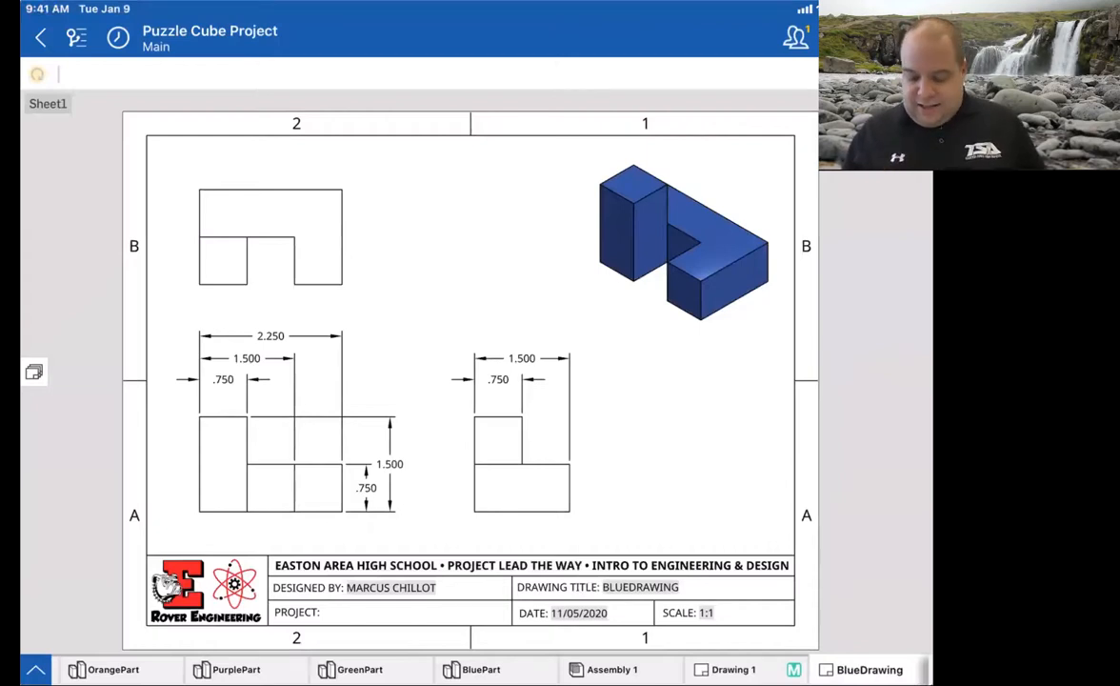
left_click(734, 670)
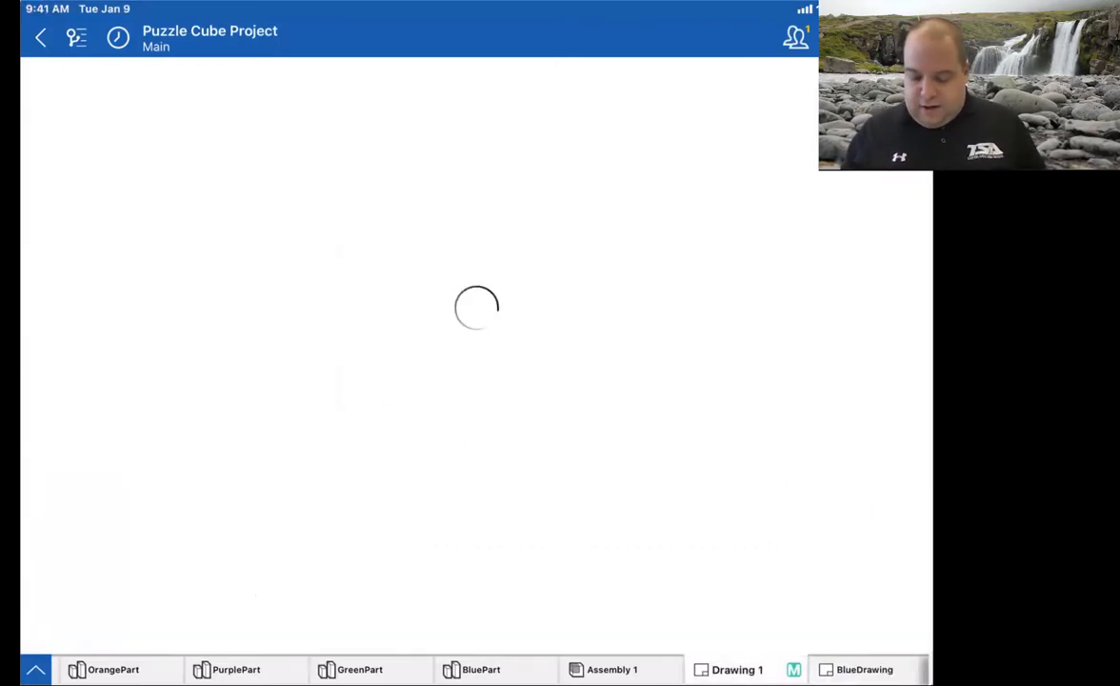